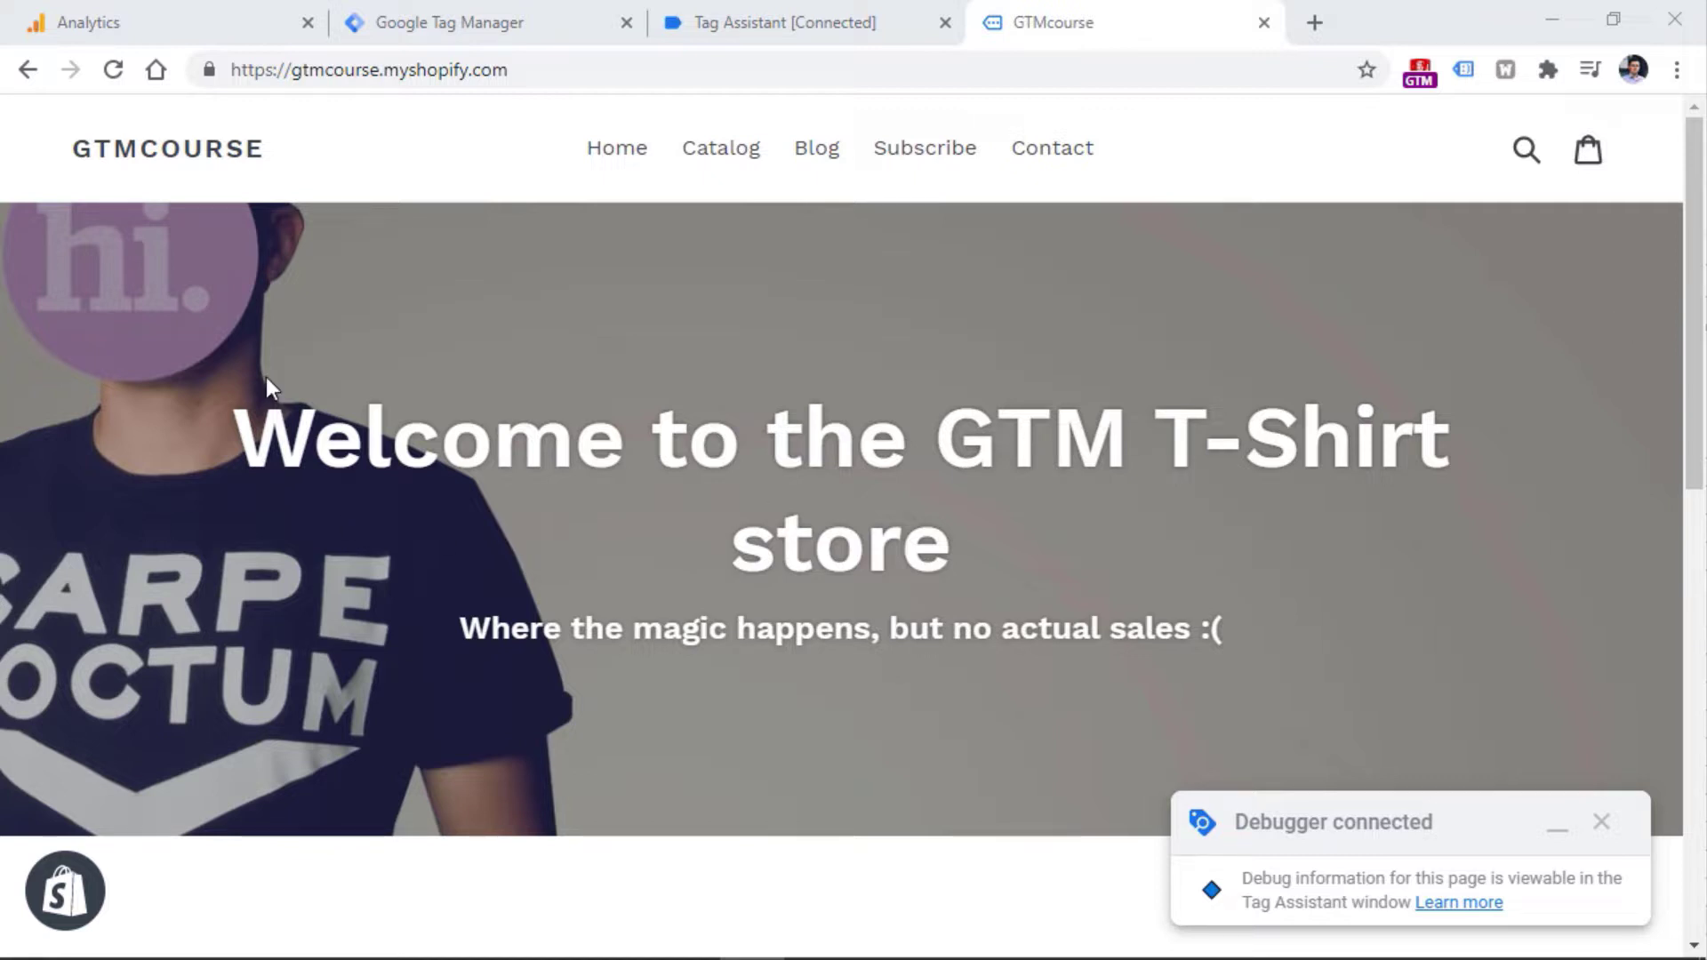
Step: From the Triggers list, create a new untitled trigger of type Trigger Group
{"action": "left_click", "coordinate": [474, 10]}
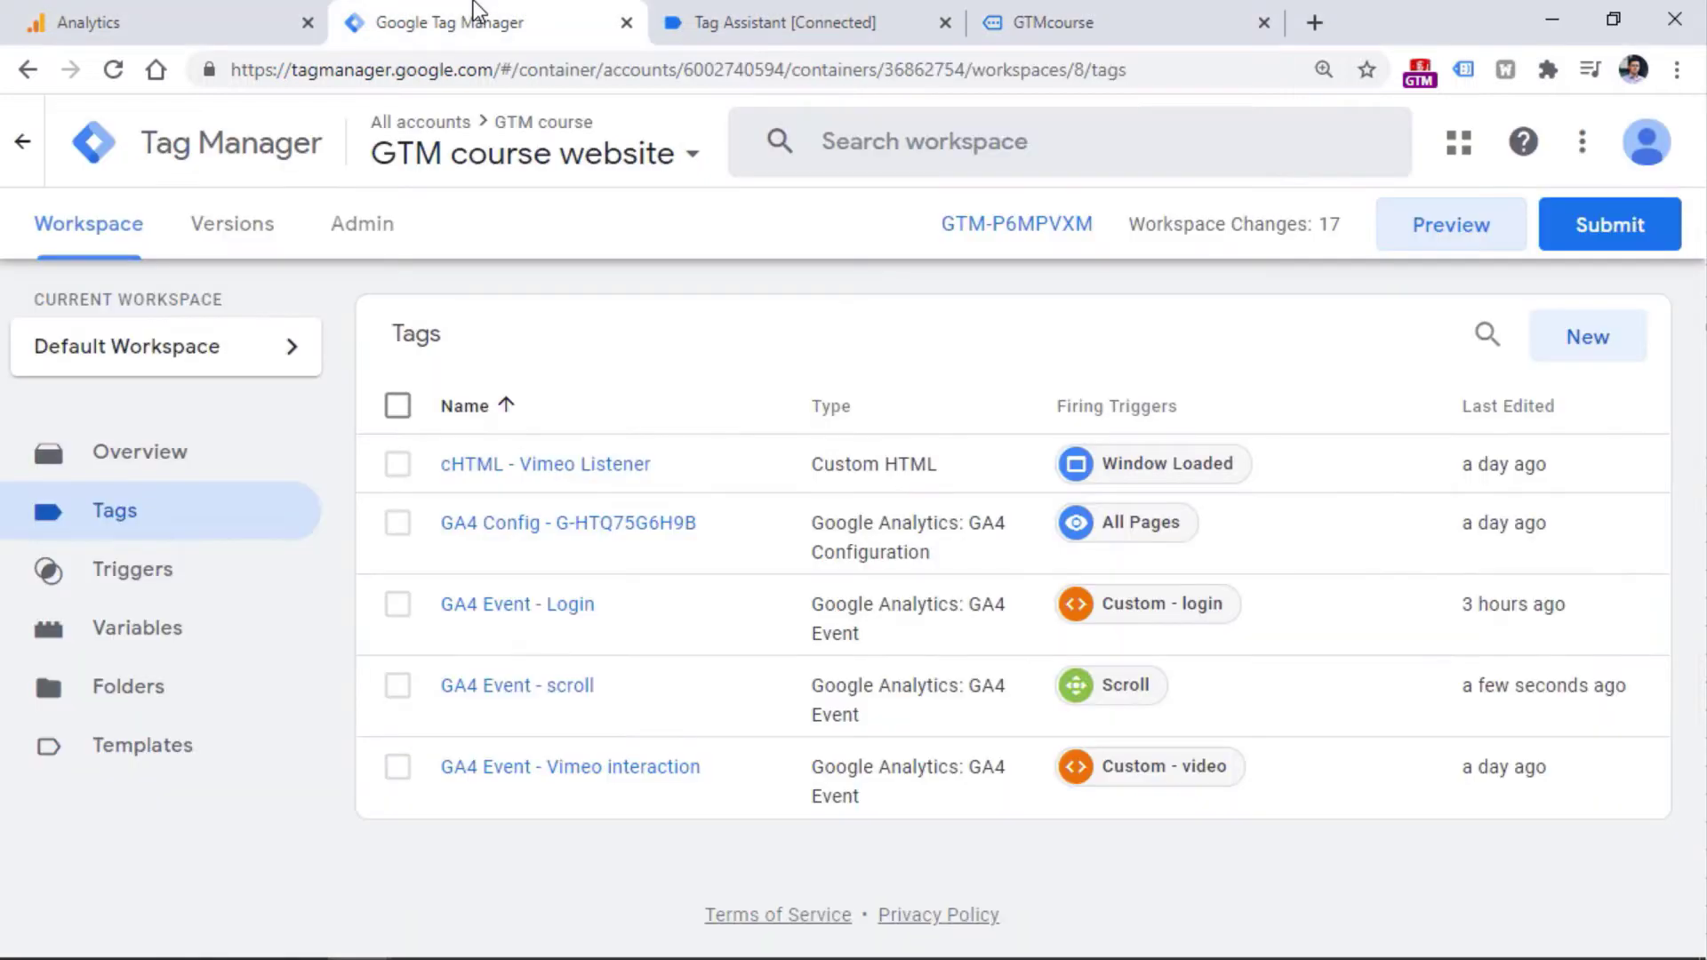
{"action": "left_click", "coordinate": [136, 573]}
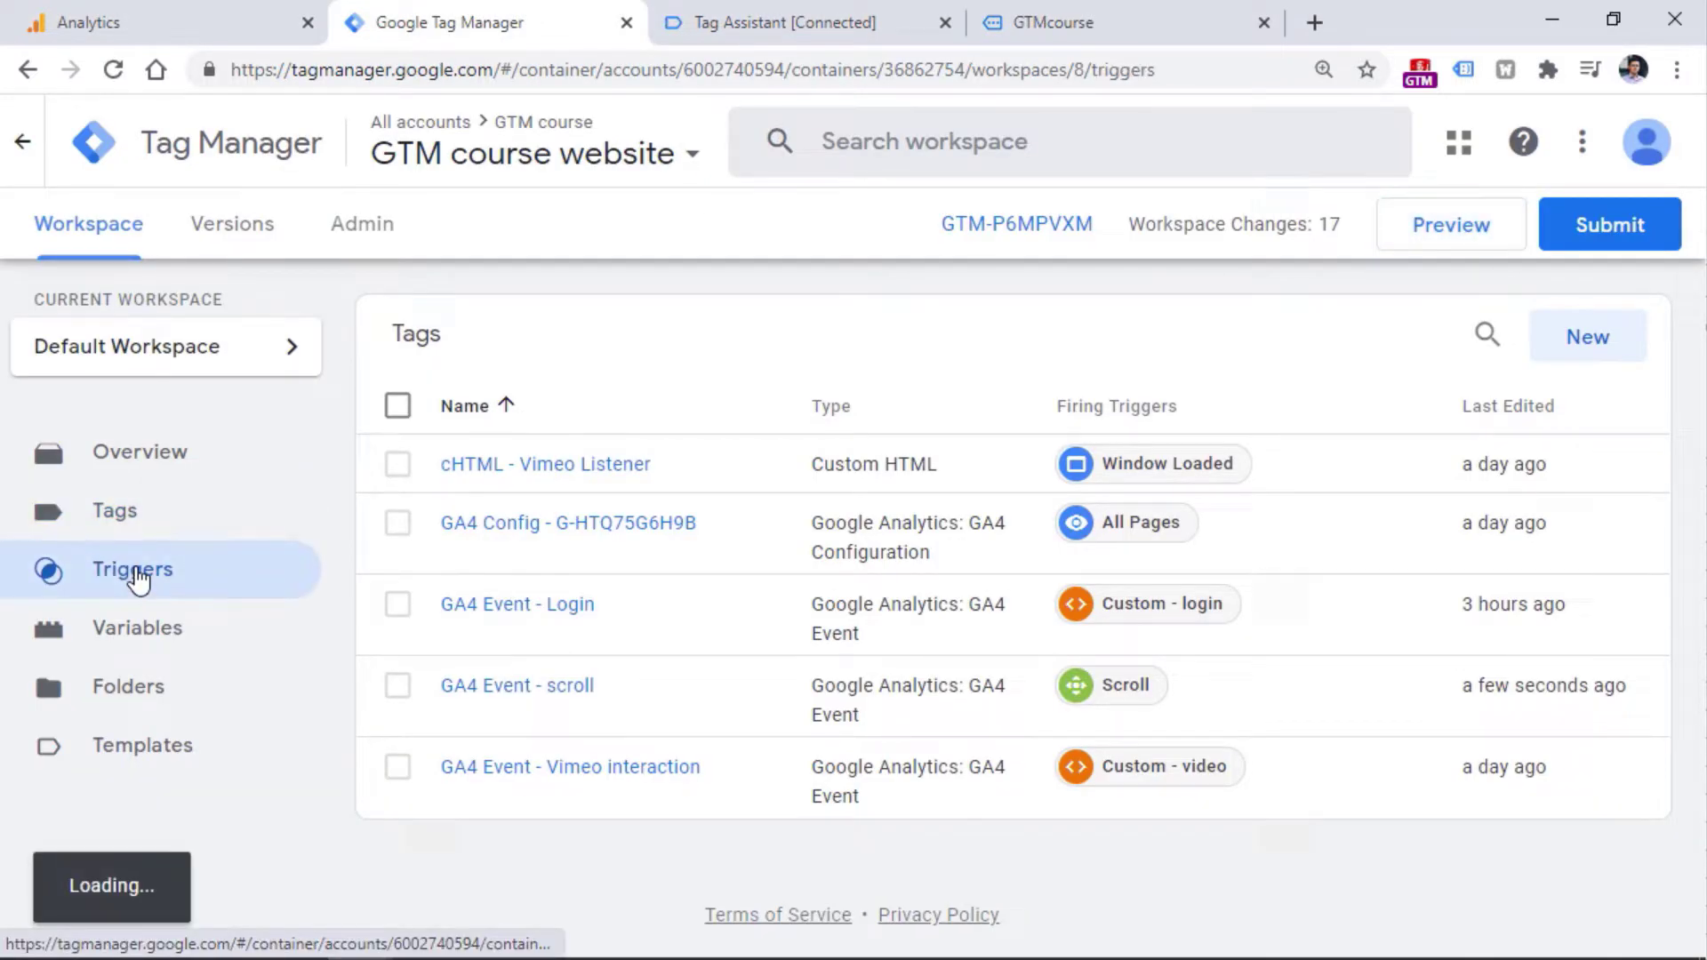
{"action": "left_click", "coordinate": [1592, 338]}
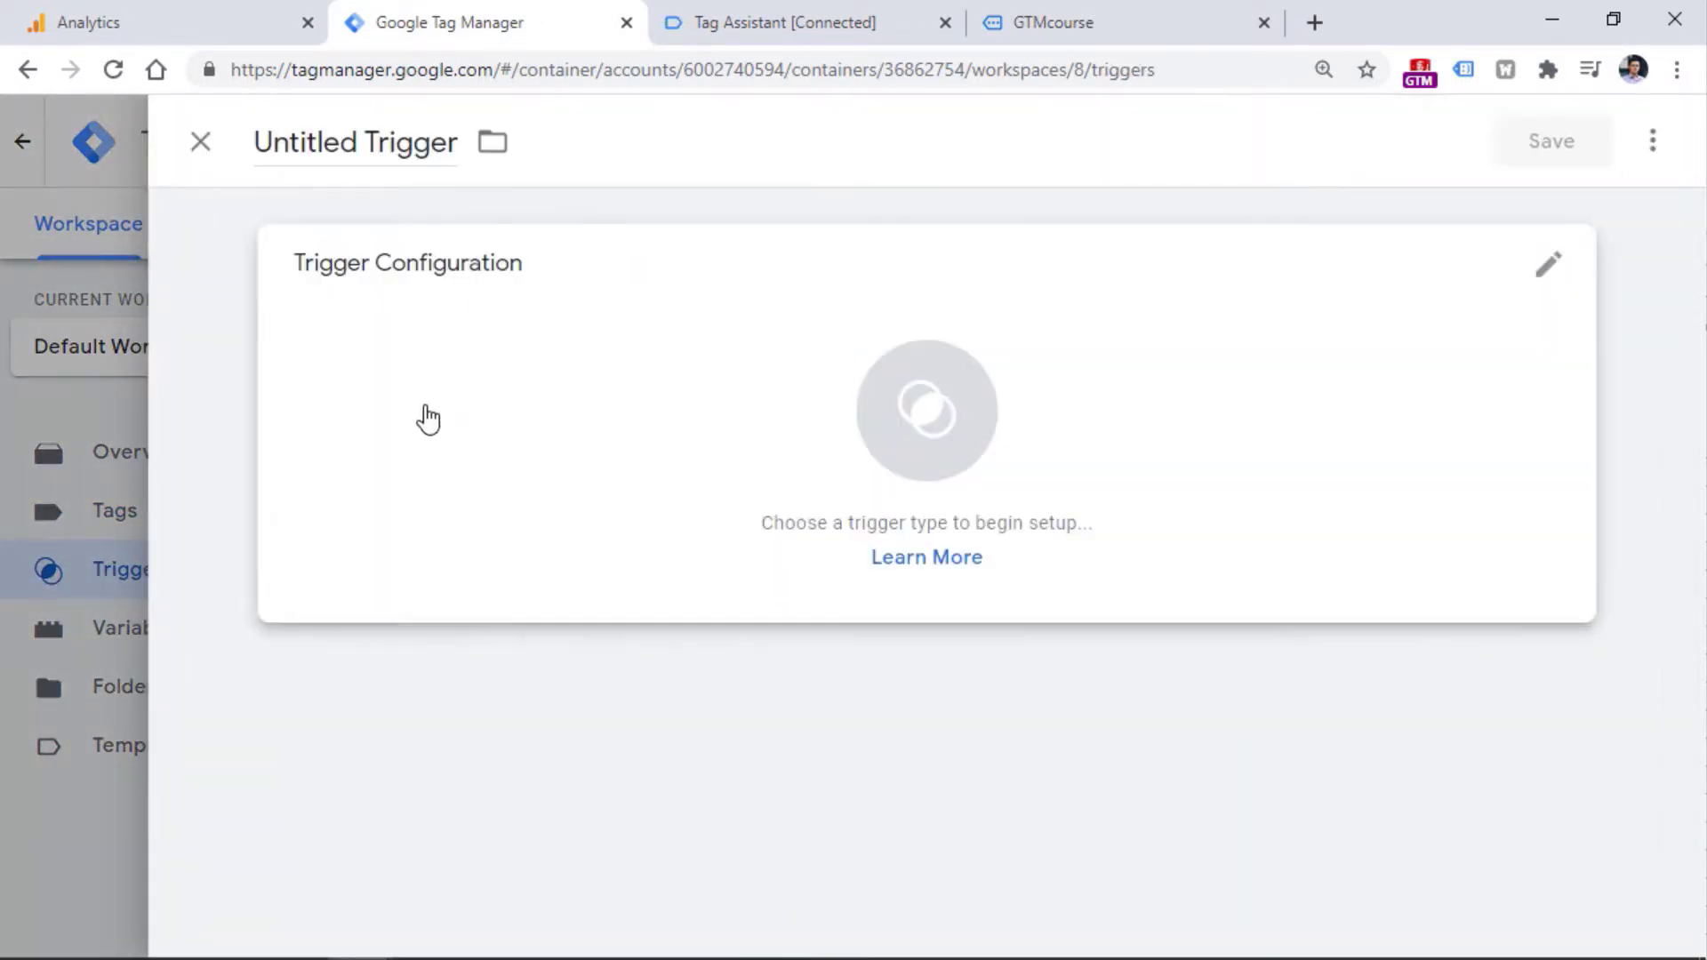
{"action": "left_click", "coordinate": [461, 404]}
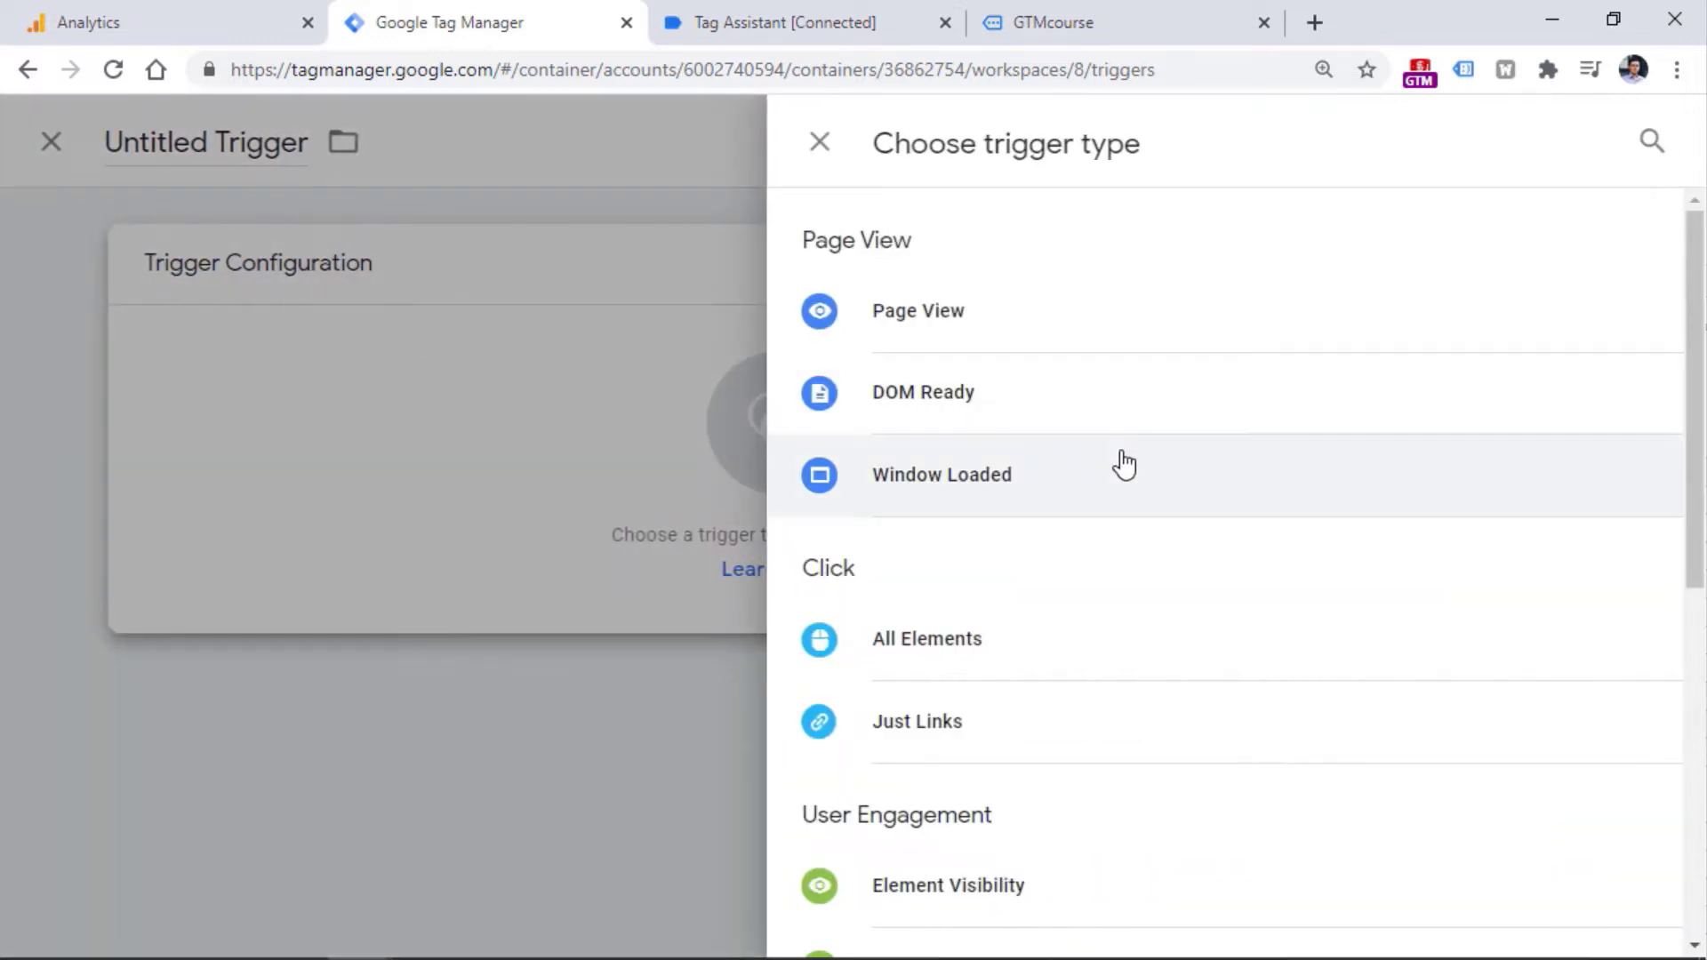
{"action": "scroll", "coordinate": [1070, 681], "scroll_direction": "down", "scroll_amount": 8}
{"action": "left_click", "coordinate": [961, 925]}
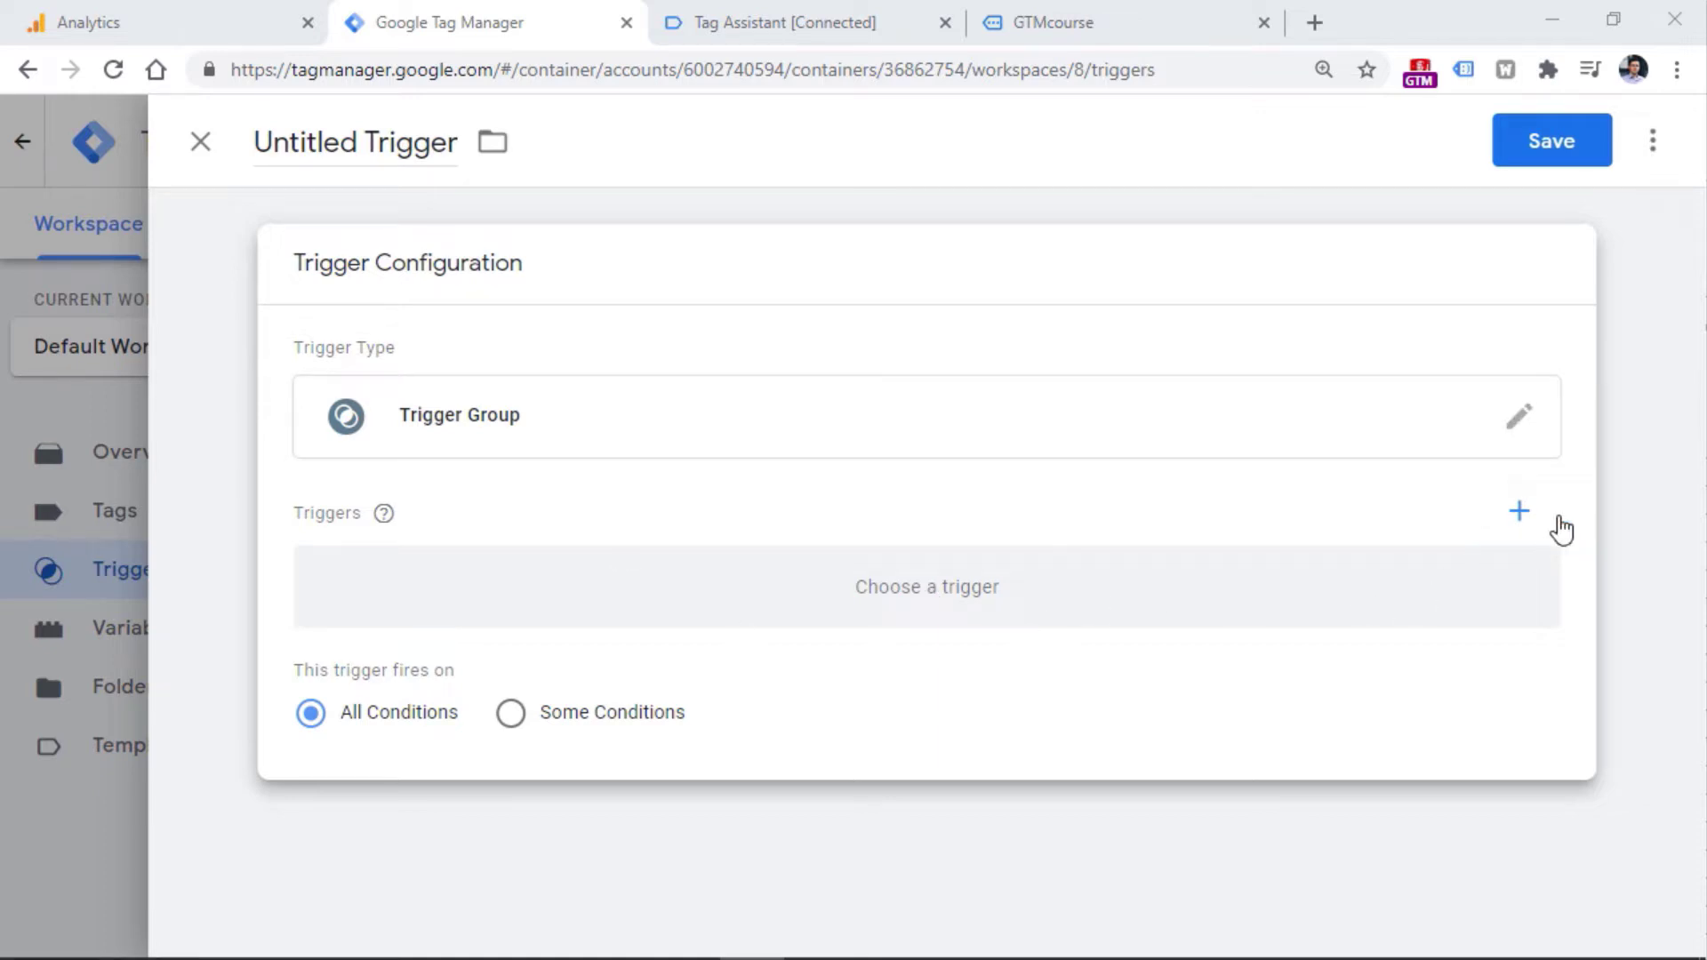
Step: From the group's trigger picker, start a new Scroll Depth trigger
{"action": "left_click", "coordinate": [1520, 514]}
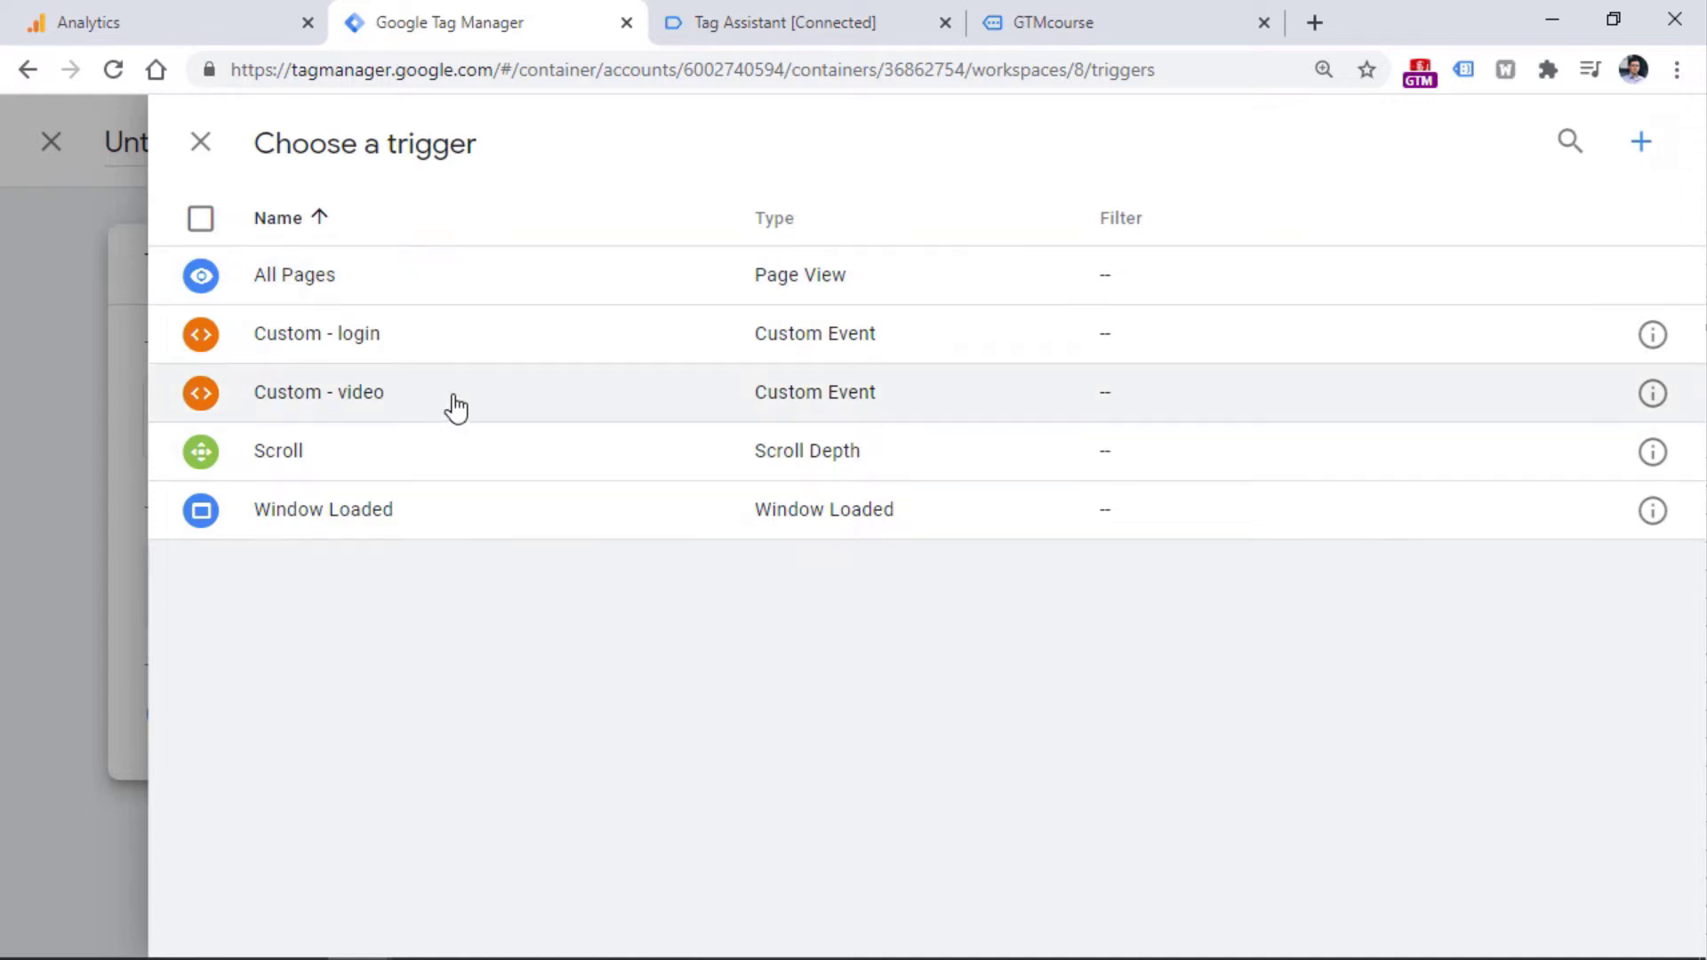
{"action": "left_click", "coordinate": [1641, 144]}
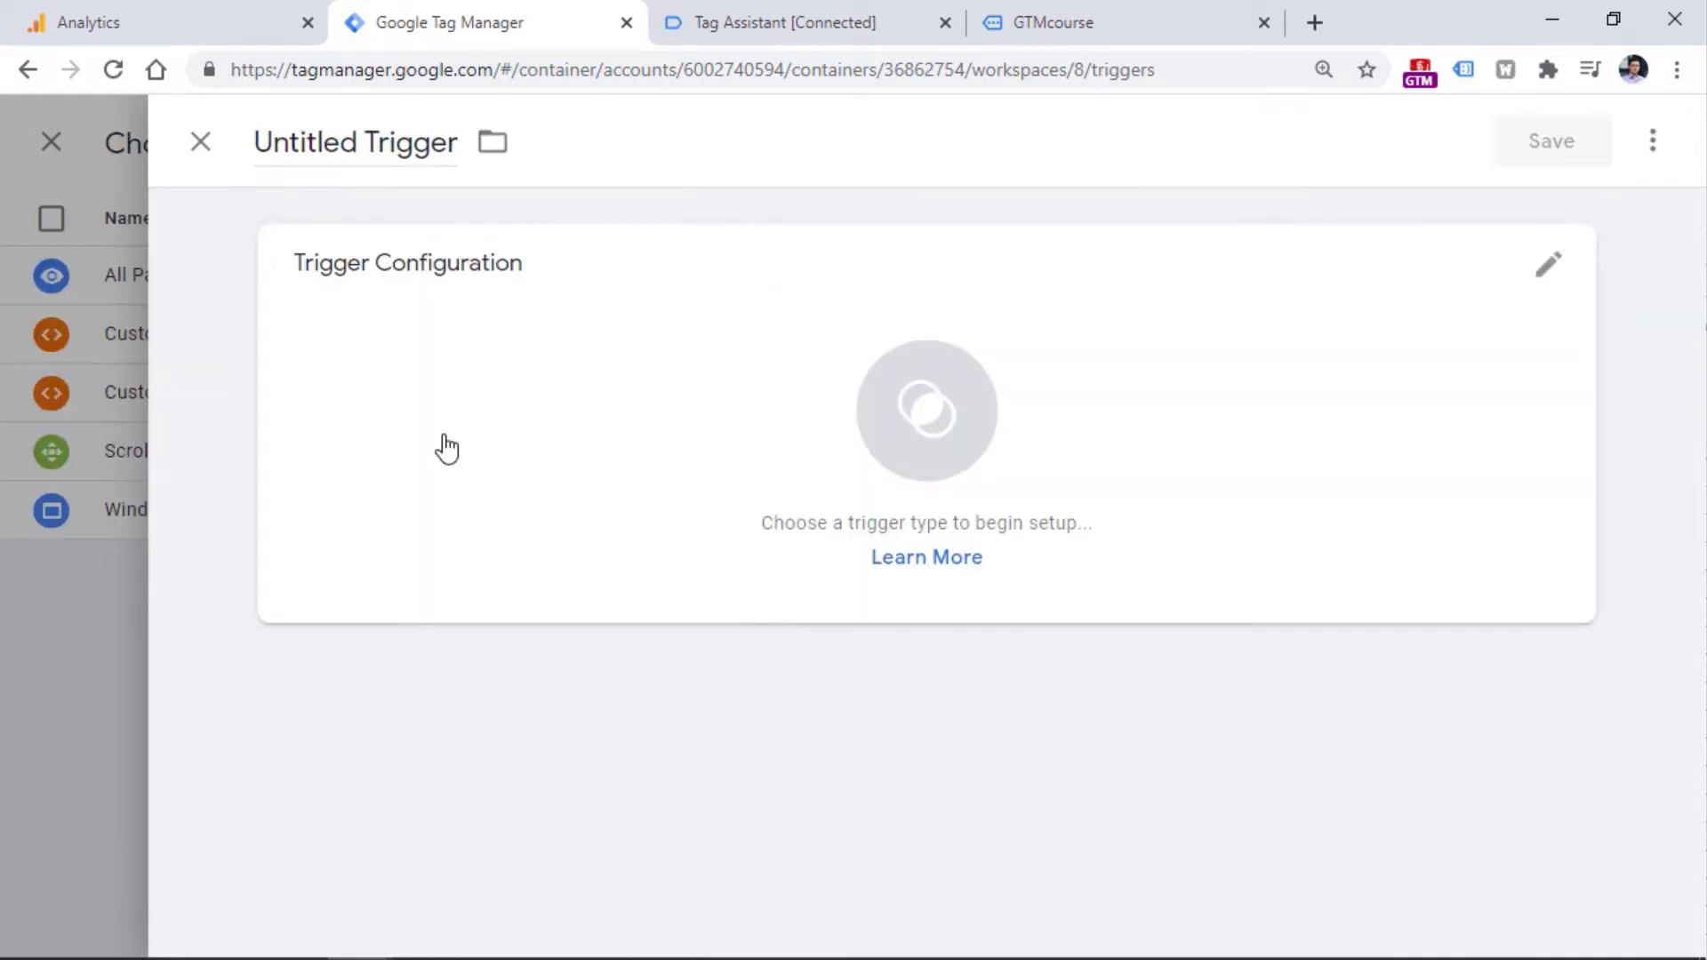
{"action": "left_click", "coordinate": [494, 422]}
{"action": "scroll", "coordinate": [1093, 266], "scroll_direction": "down", "scroll_amount": 6}
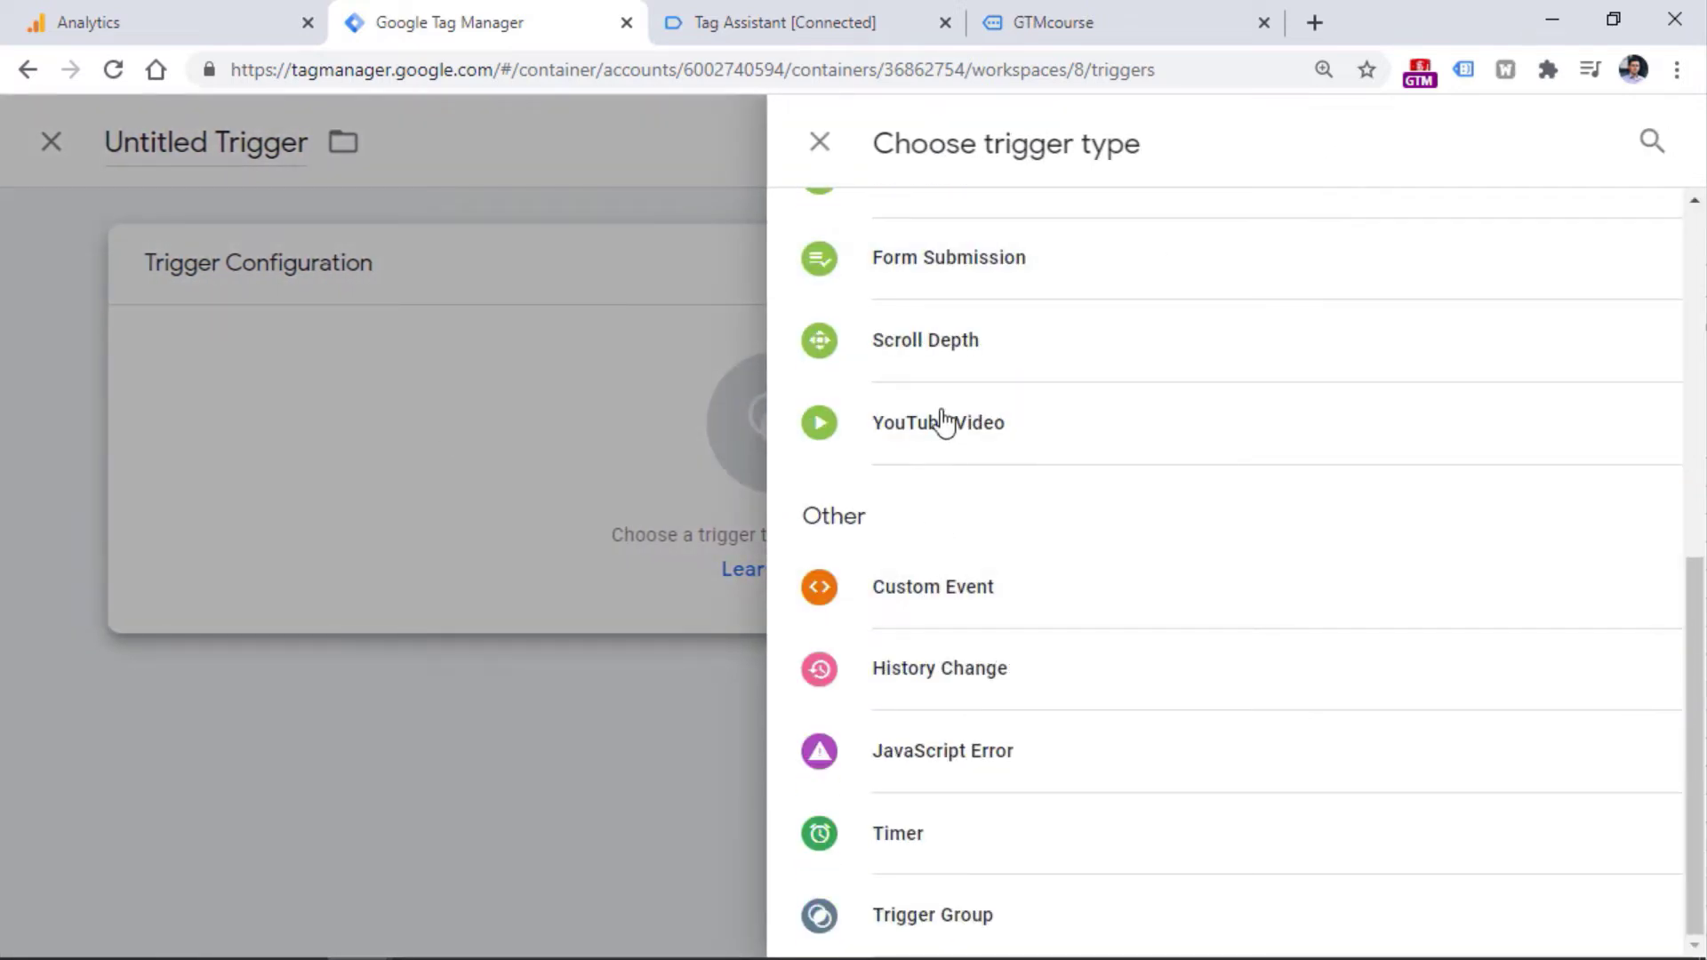
{"action": "left_click", "coordinate": [953, 345]}
Step: Enable vertical scroll depth at 50 percent, name it 'Scroll - 50' and save it
{"action": "left_click", "coordinate": [311, 514]}
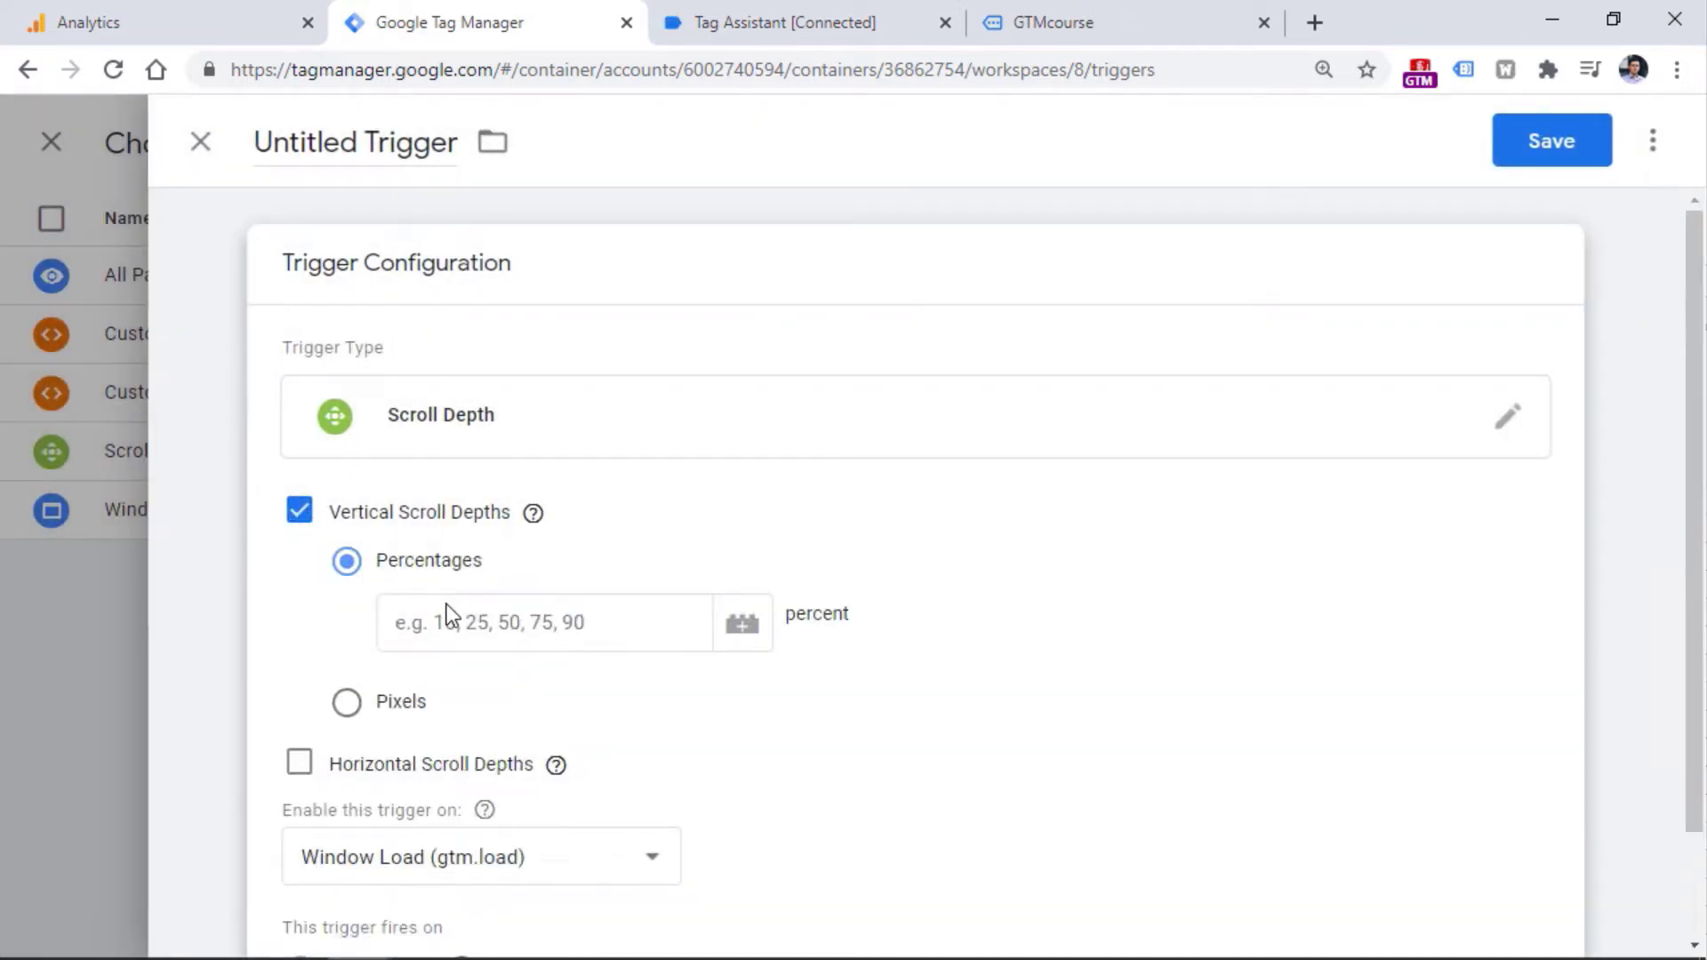
{"action": "left_click", "coordinate": [453, 618]}
{"action": "type", "text": "50"}
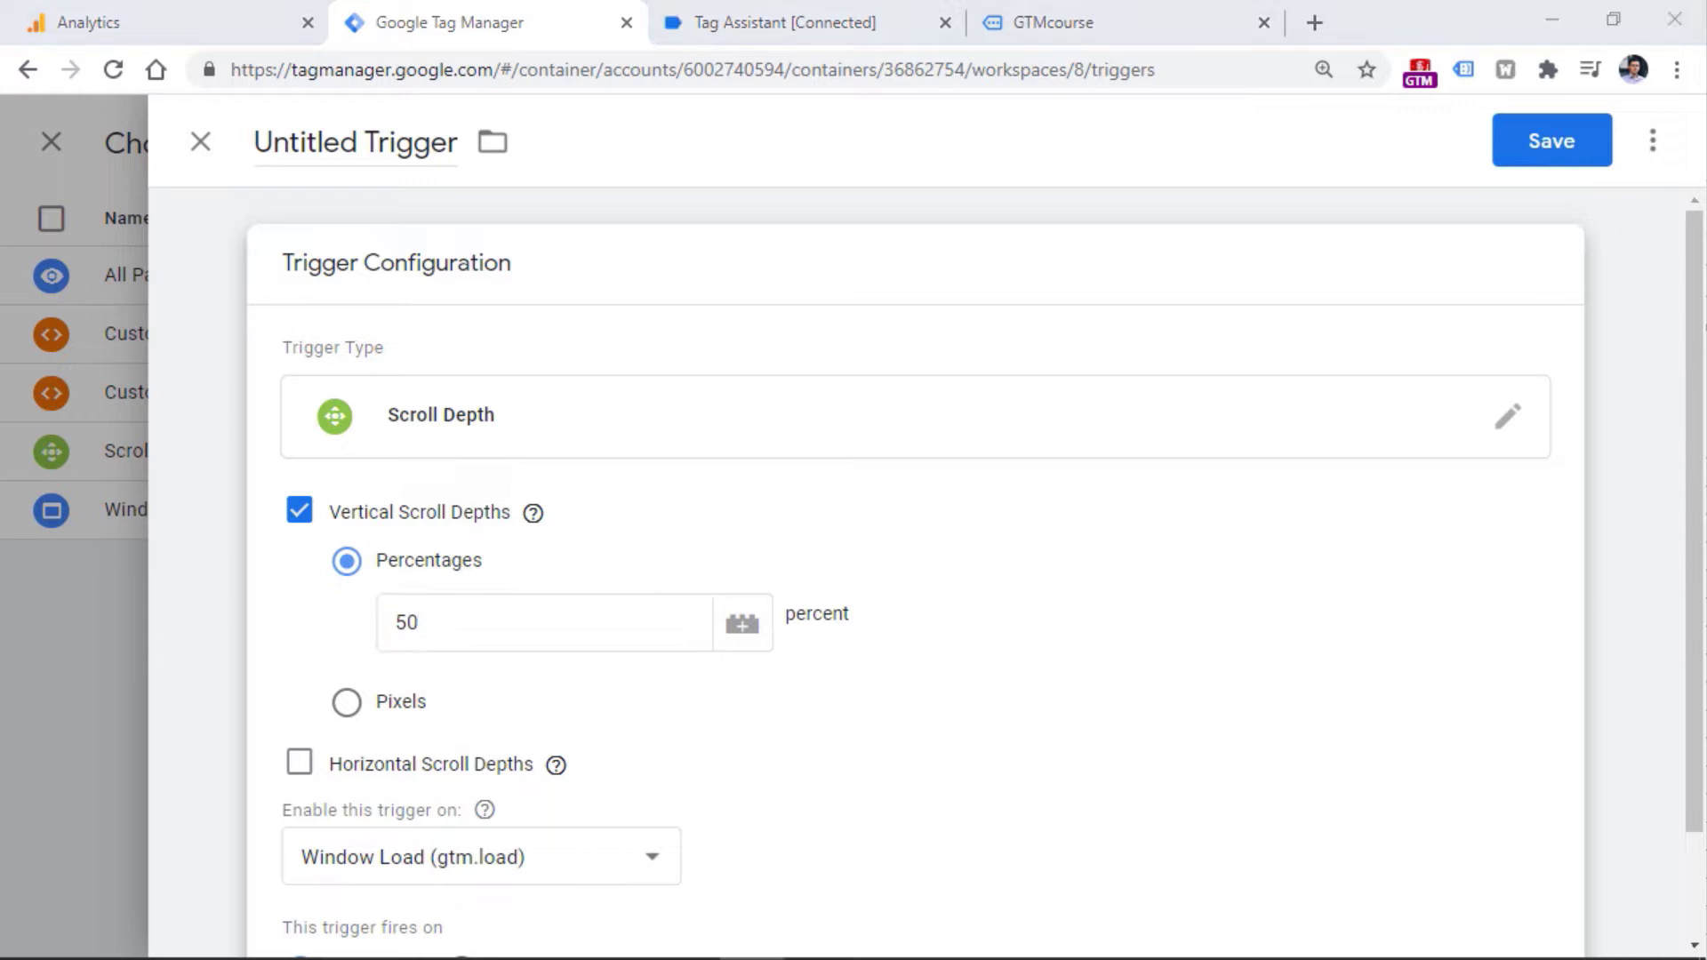
{"action": "left_click", "coordinate": [362, 151]}
{"action": "key", "text": "ctrl+a"}
{"action": "type", "text": "Scroll"}
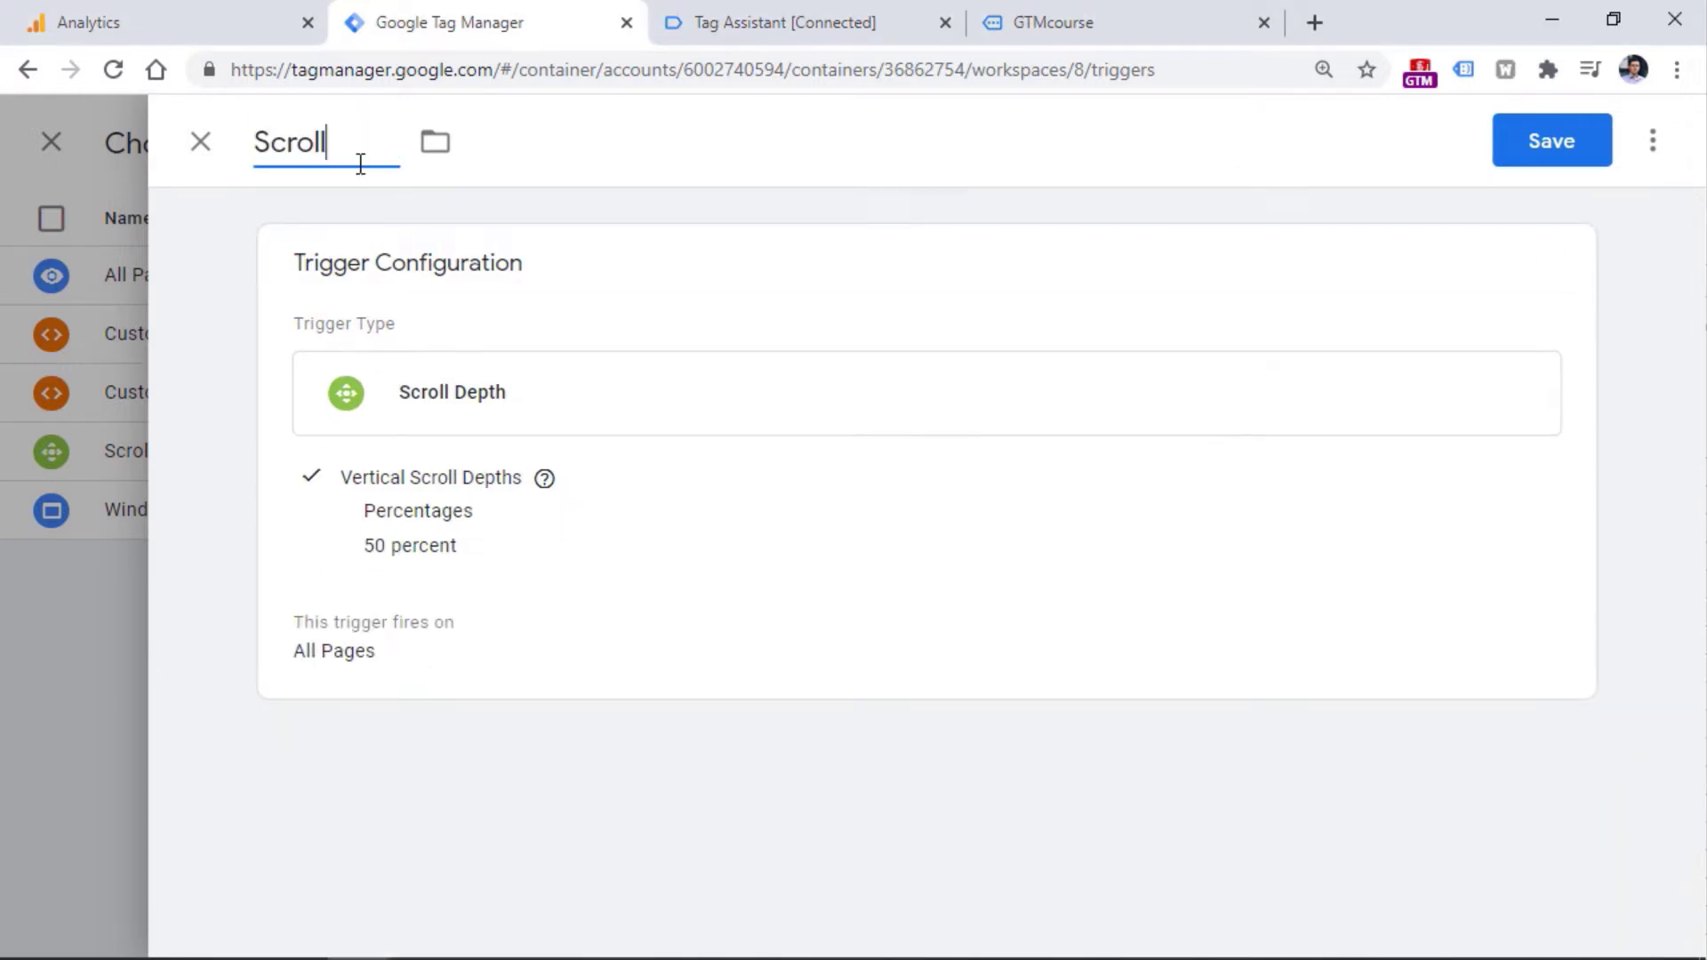
{"action": "type", "text": " - 50"}
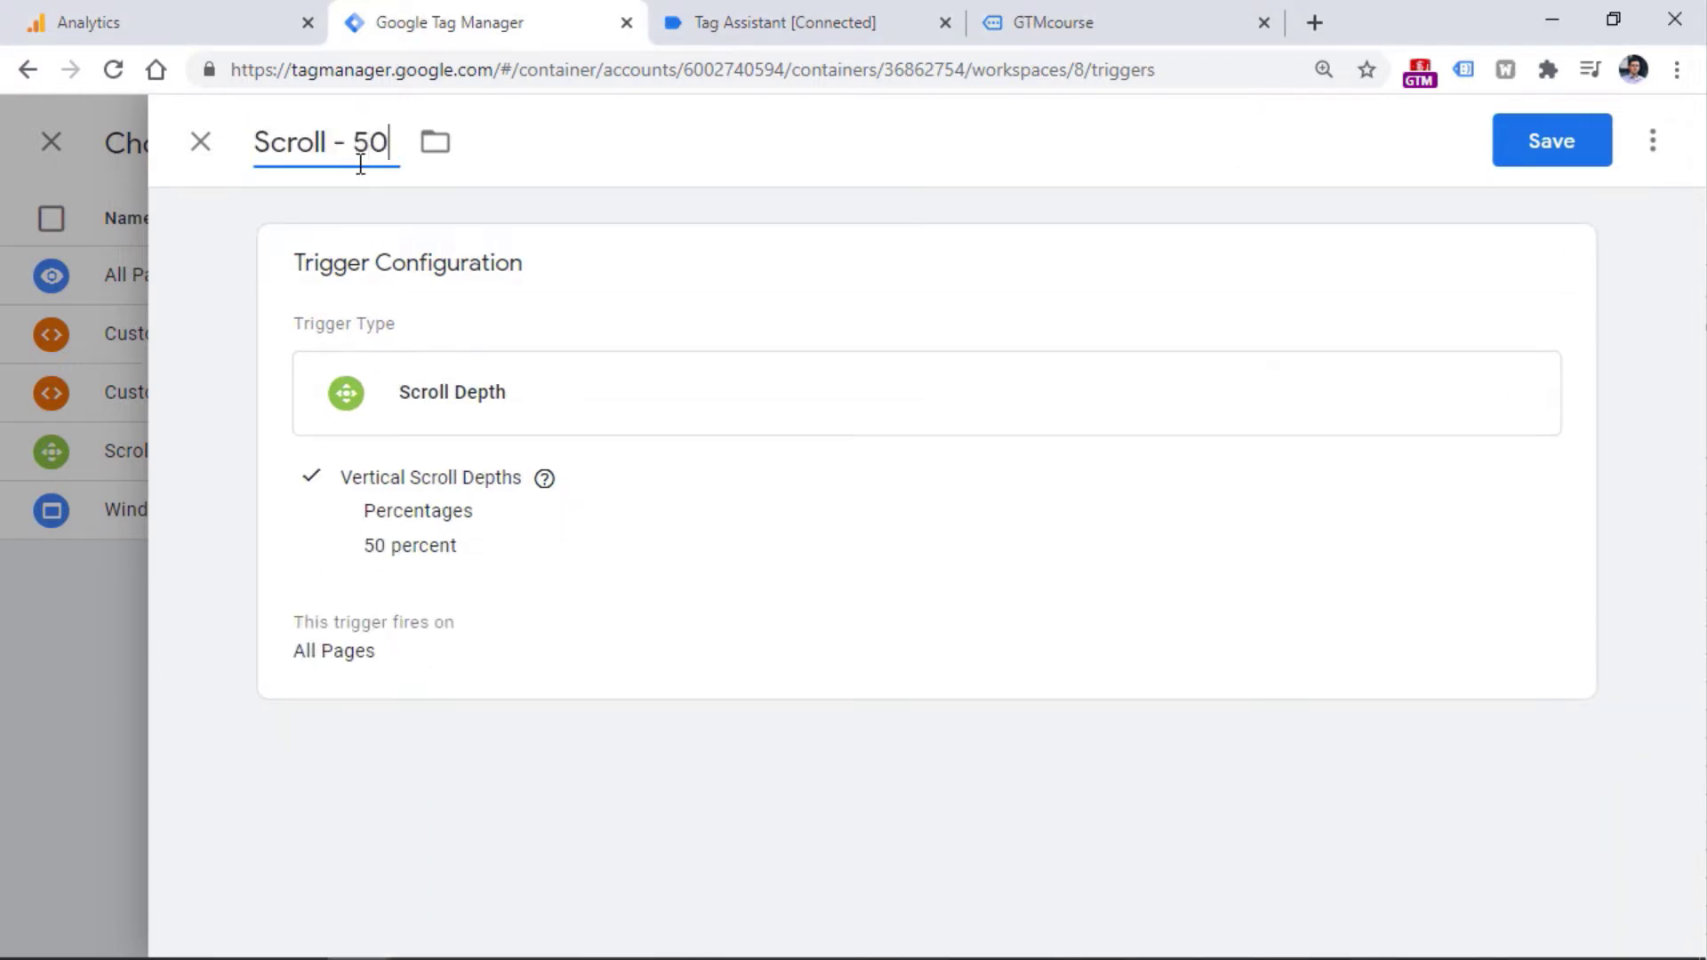
{"action": "left_click", "coordinate": [1543, 146]}
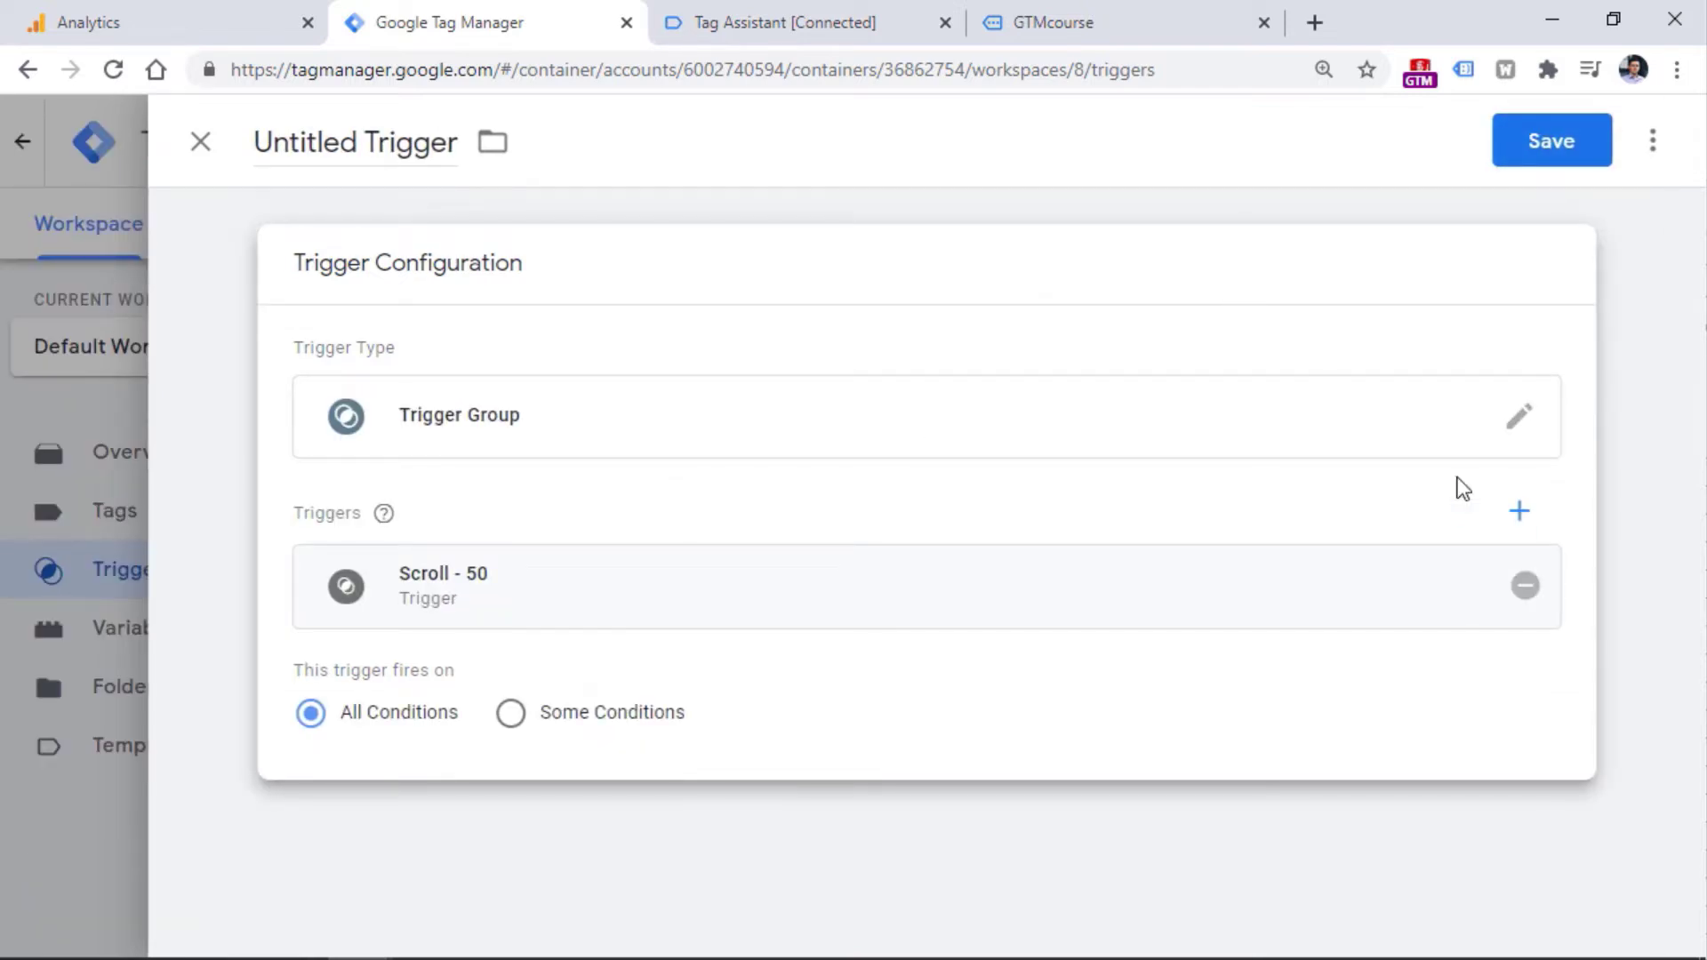
Step: Add another new trigger to the group, making it a Timer trigger
{"action": "left_click", "coordinate": [1512, 524]}
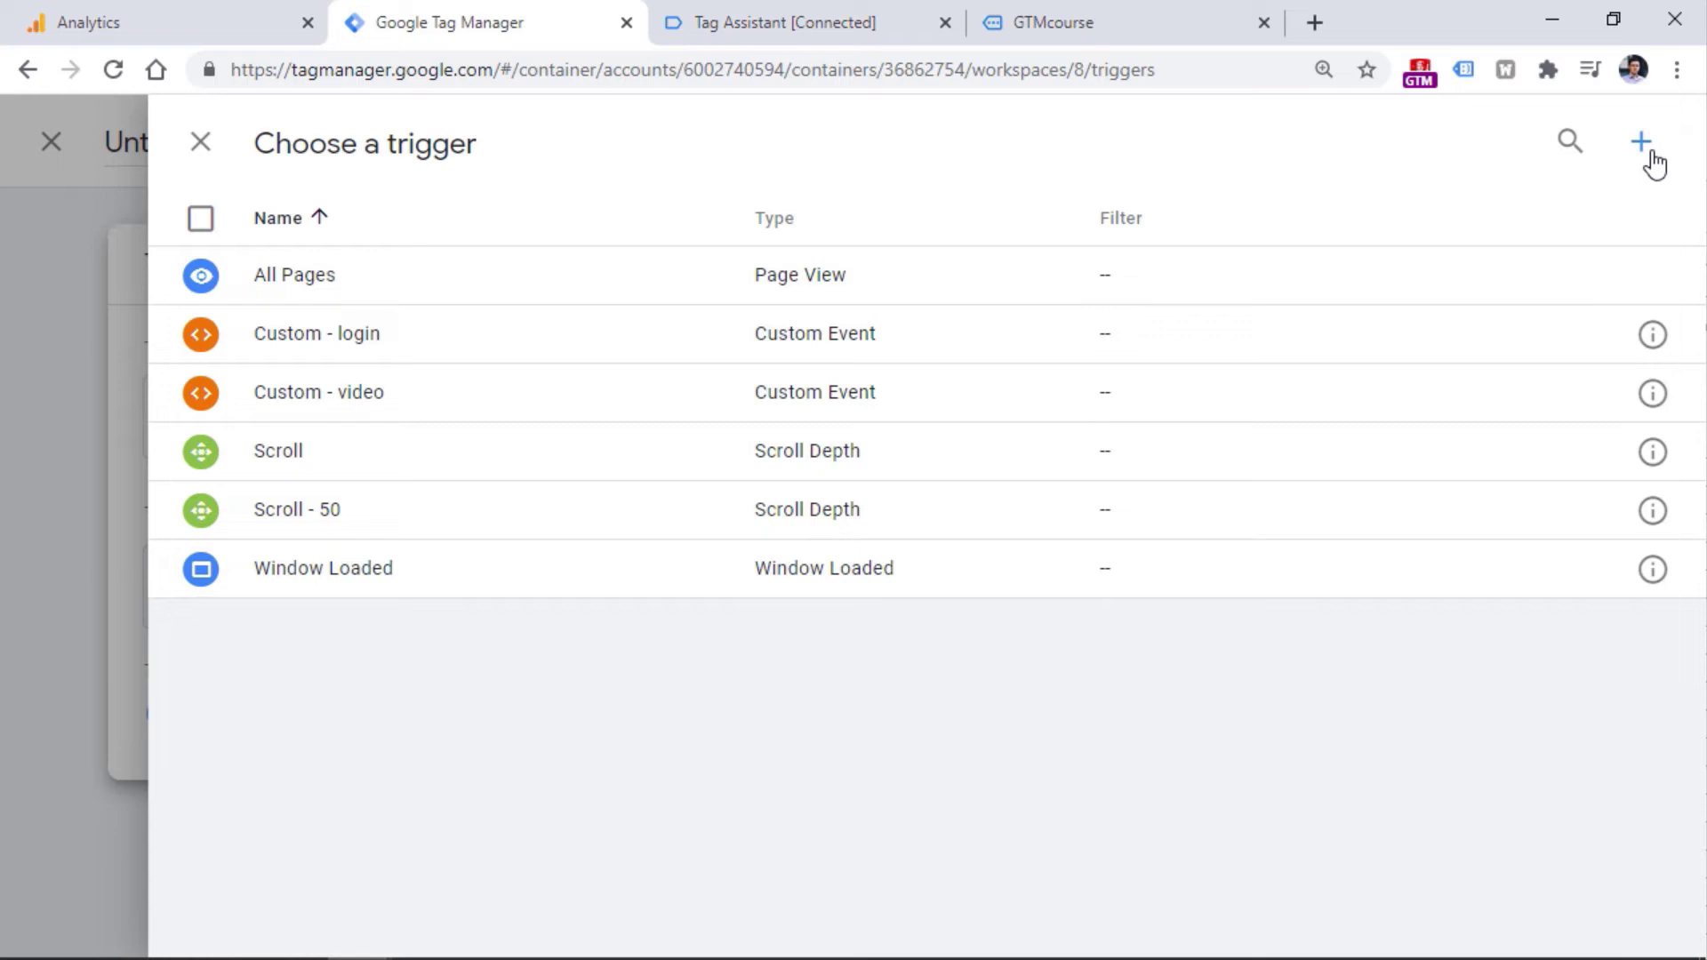
{"action": "left_click", "coordinate": [1645, 155]}
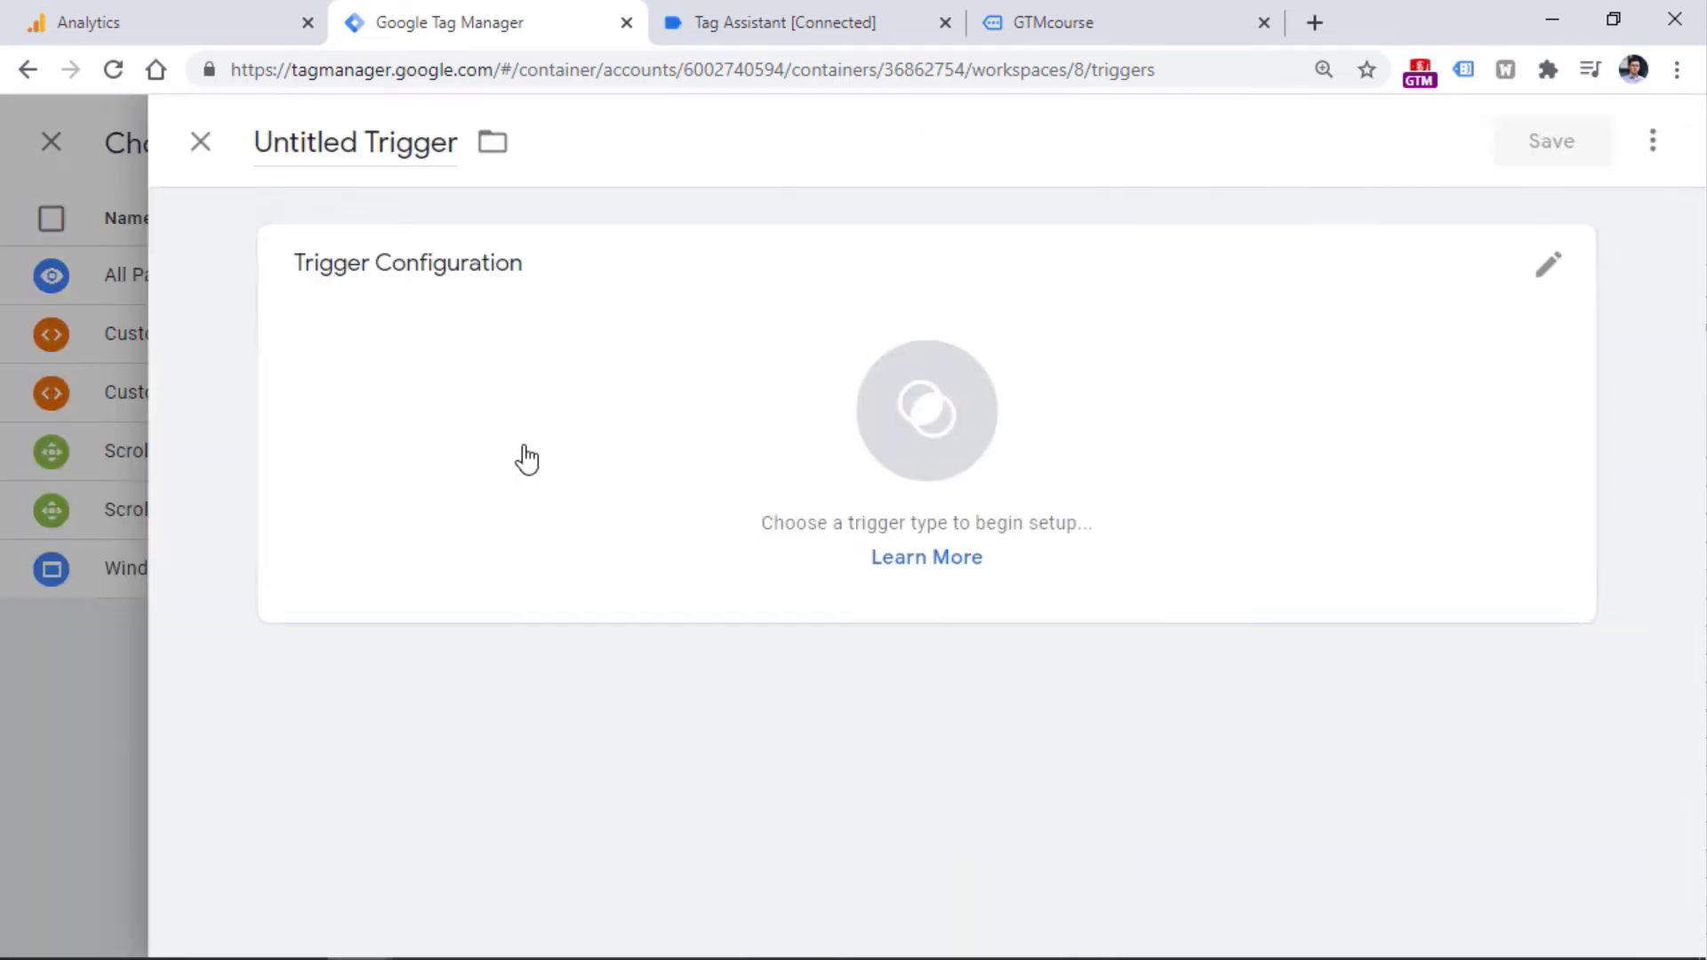
{"action": "left_click", "coordinate": [522, 457]}
{"action": "scroll", "coordinate": [1156, 233], "scroll_direction": "down", "scroll_amount": 8}
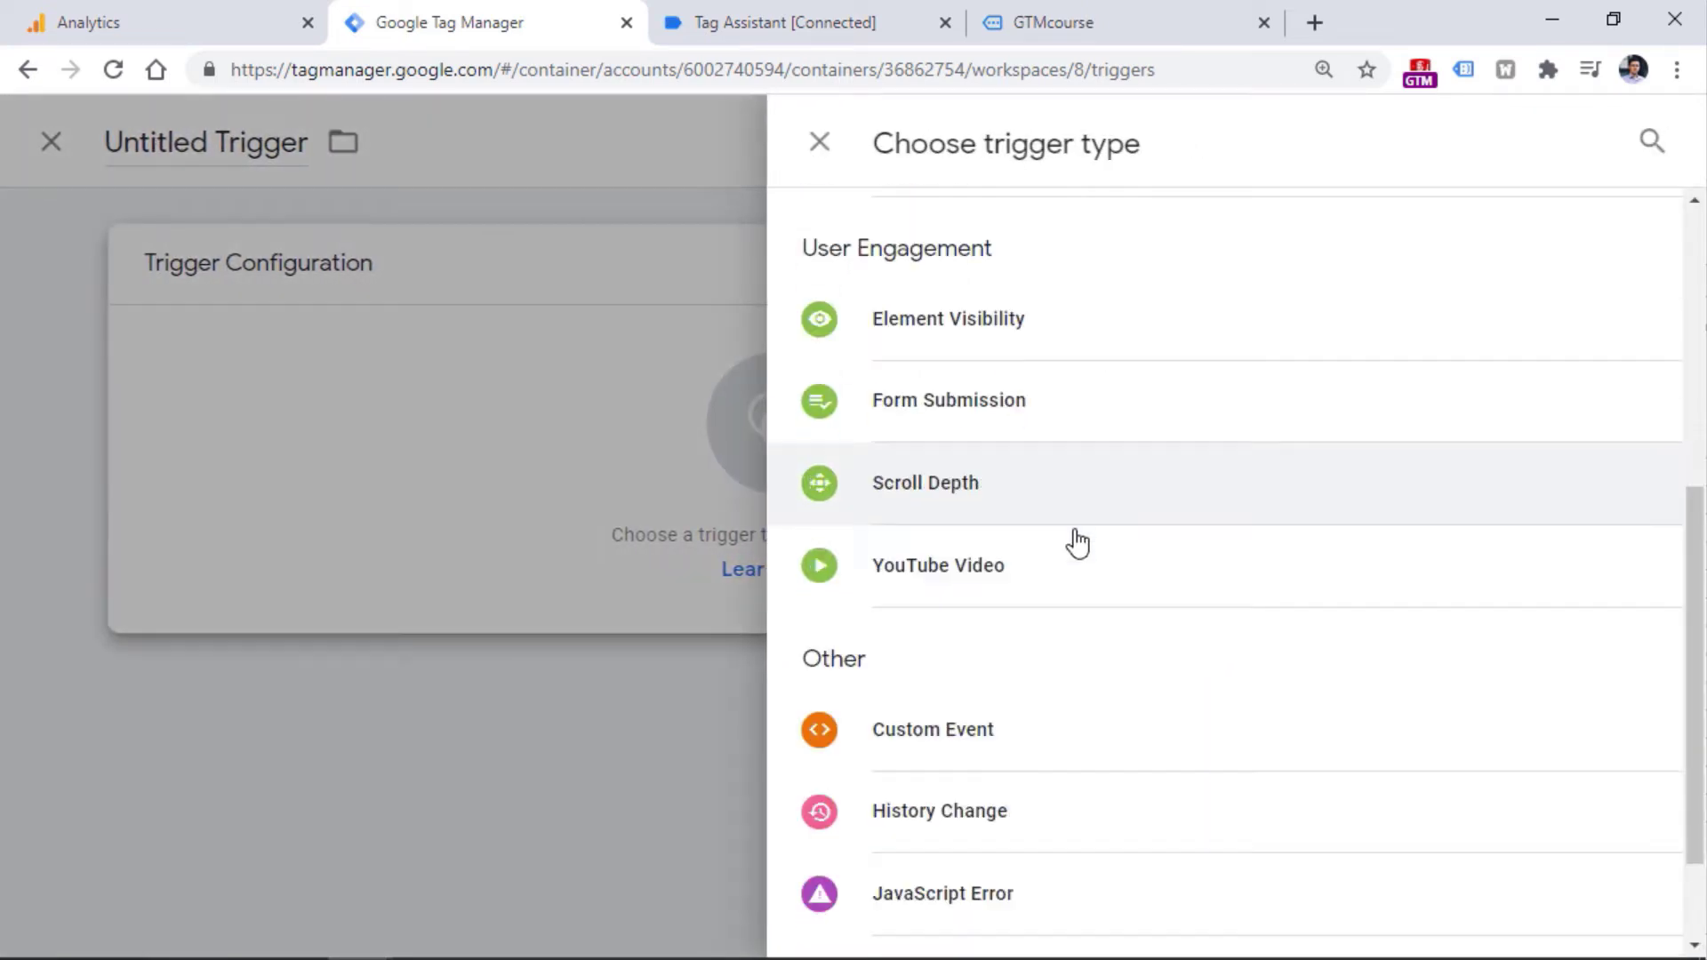
{"action": "left_click", "coordinate": [929, 834]}
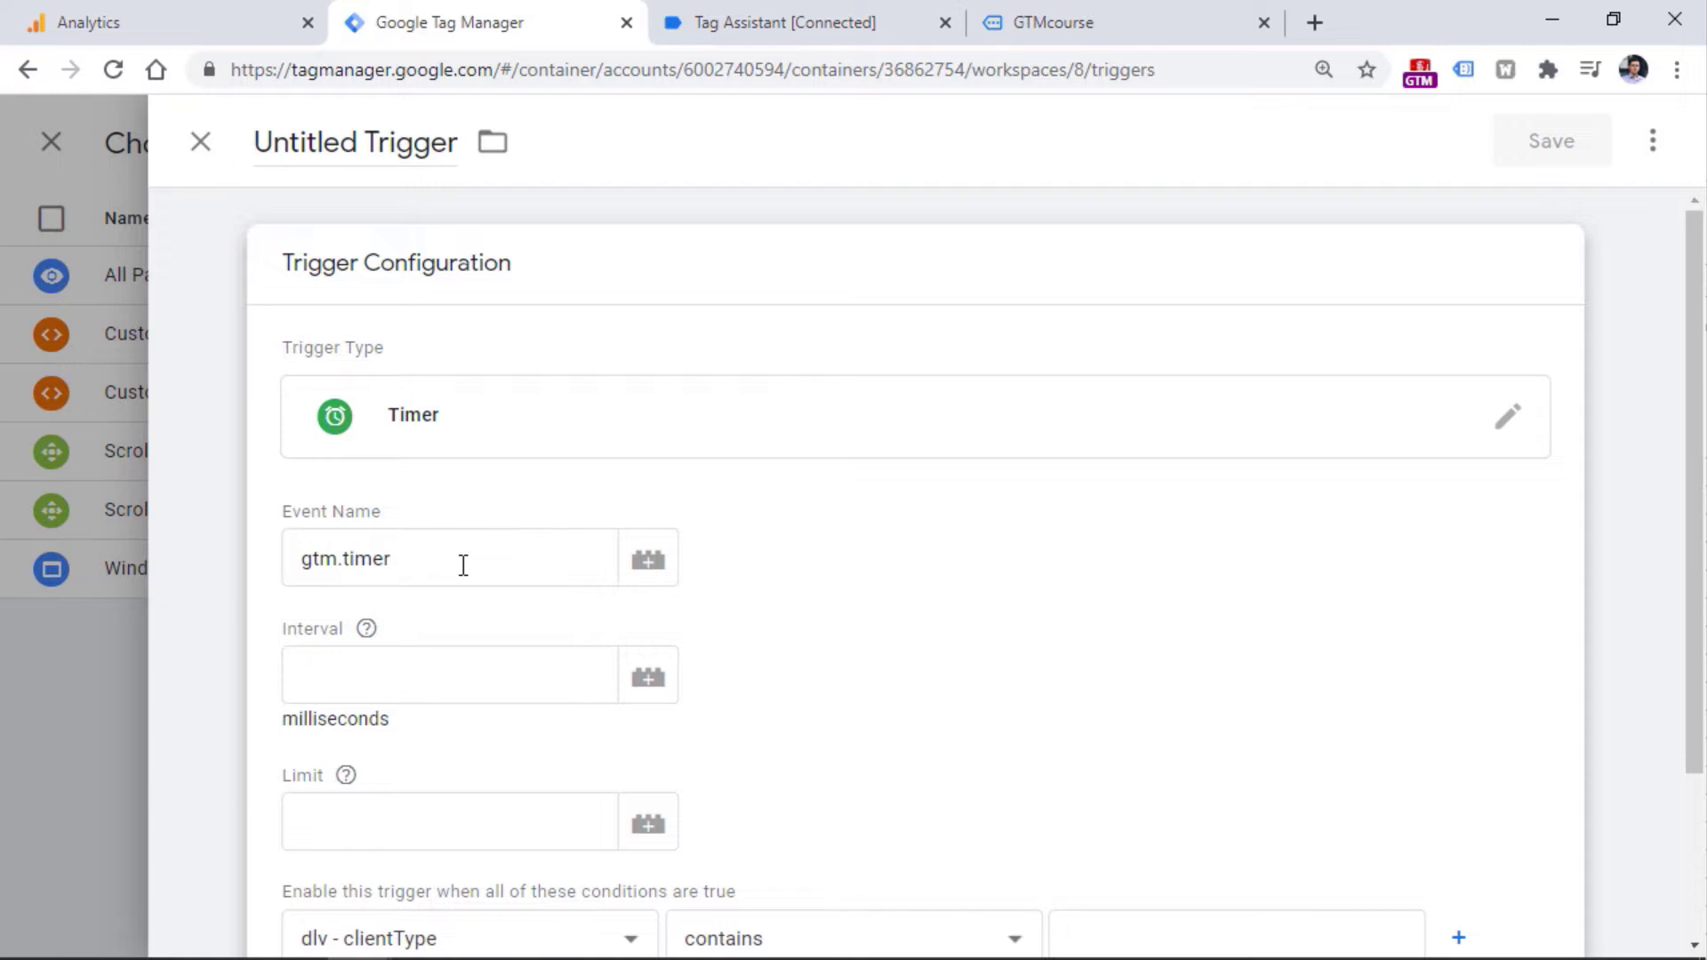
Step: Set the timer to 5000 ms with a limit of 1 and name it 'Timer - 5 sec'
{"action": "left_click", "coordinate": [423, 669]}
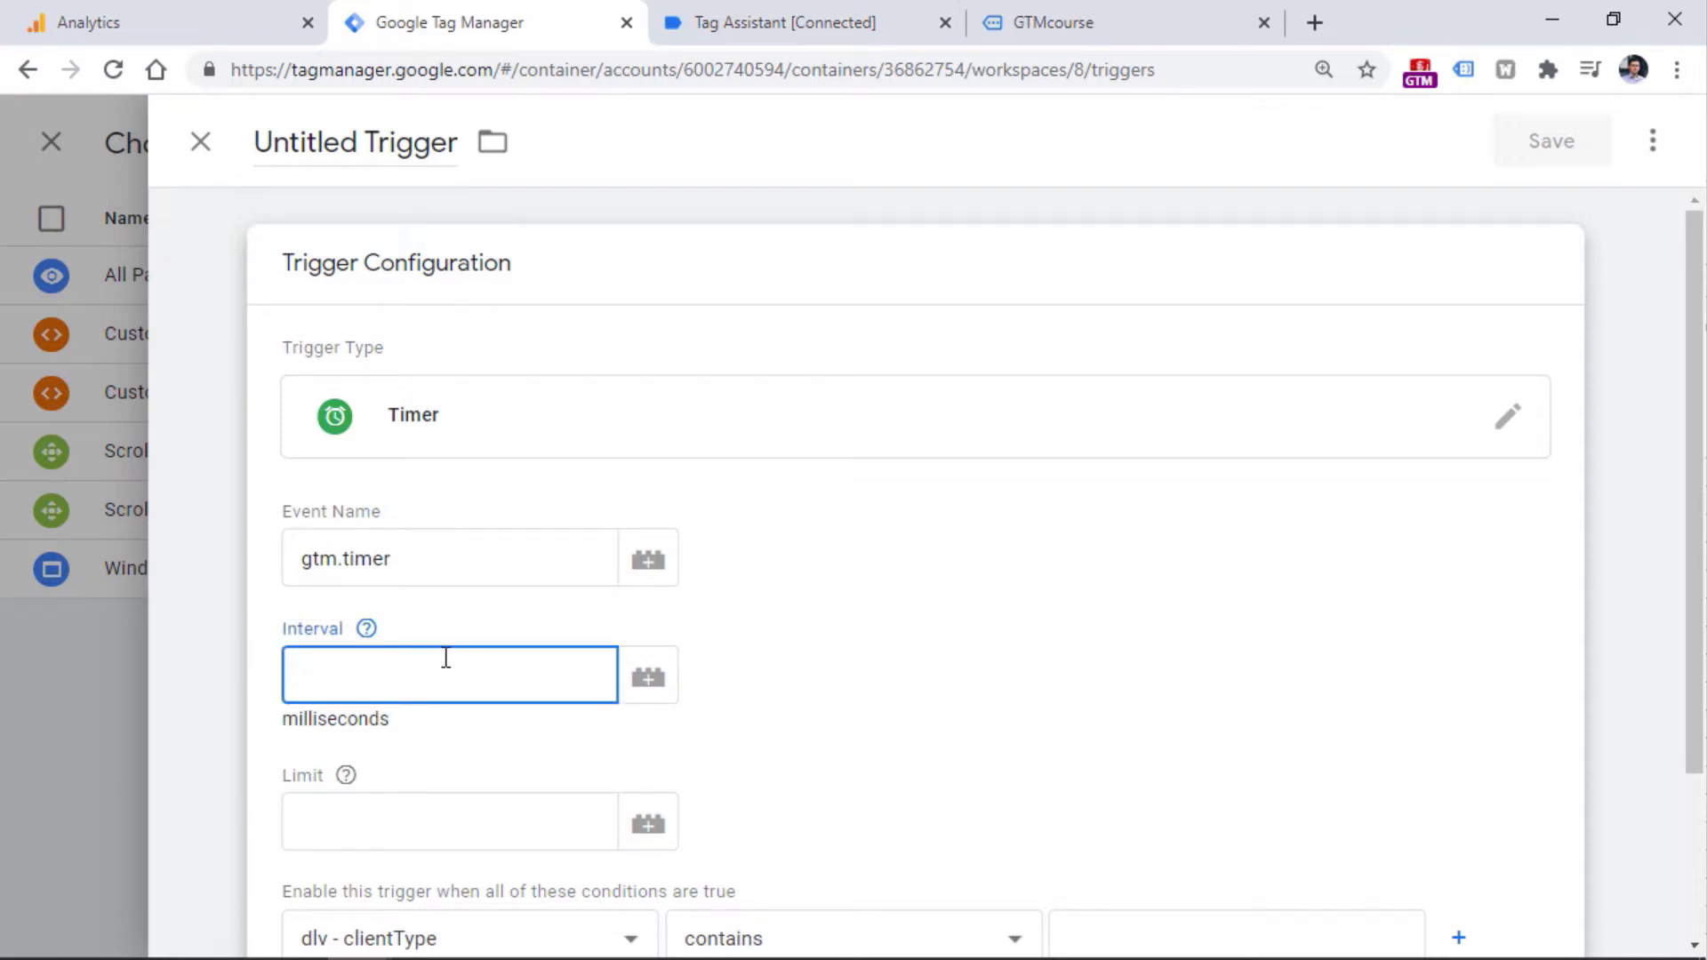
{"action": "type", "text": "5000"}
{"action": "left_click", "coordinate": [340, 139]}
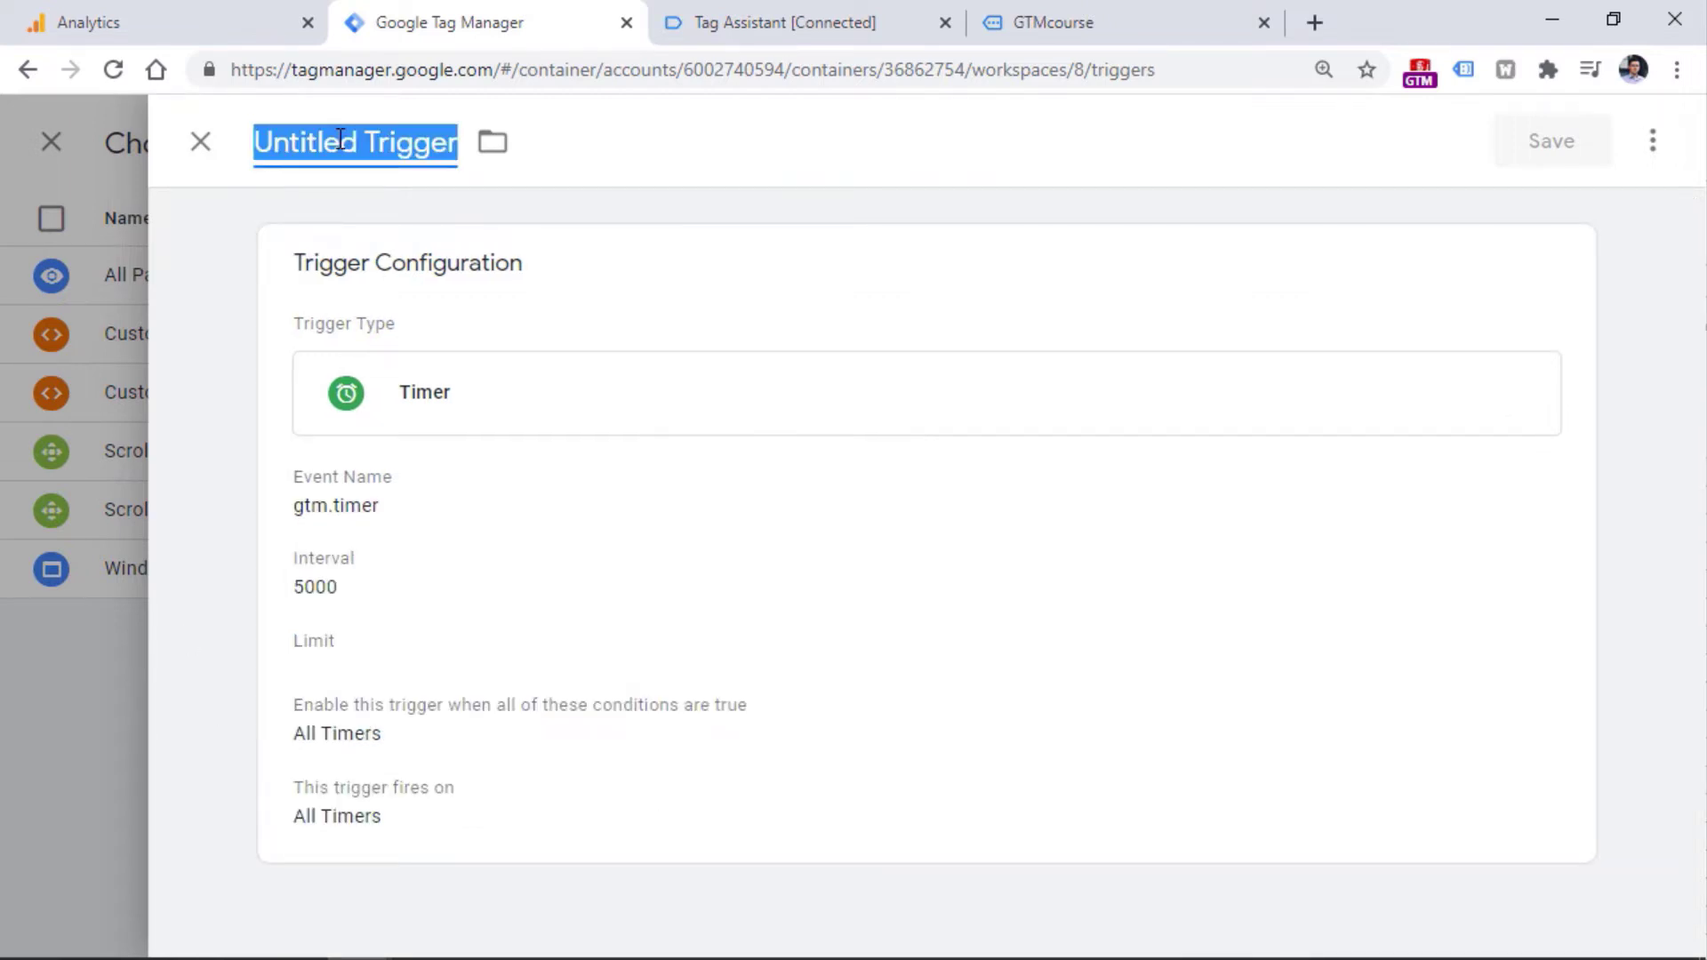
{"action": "type", "text": "Timer - 5 sec"}
{"action": "left_click", "coordinate": [488, 579]}
{"action": "left_click", "coordinate": [428, 840]}
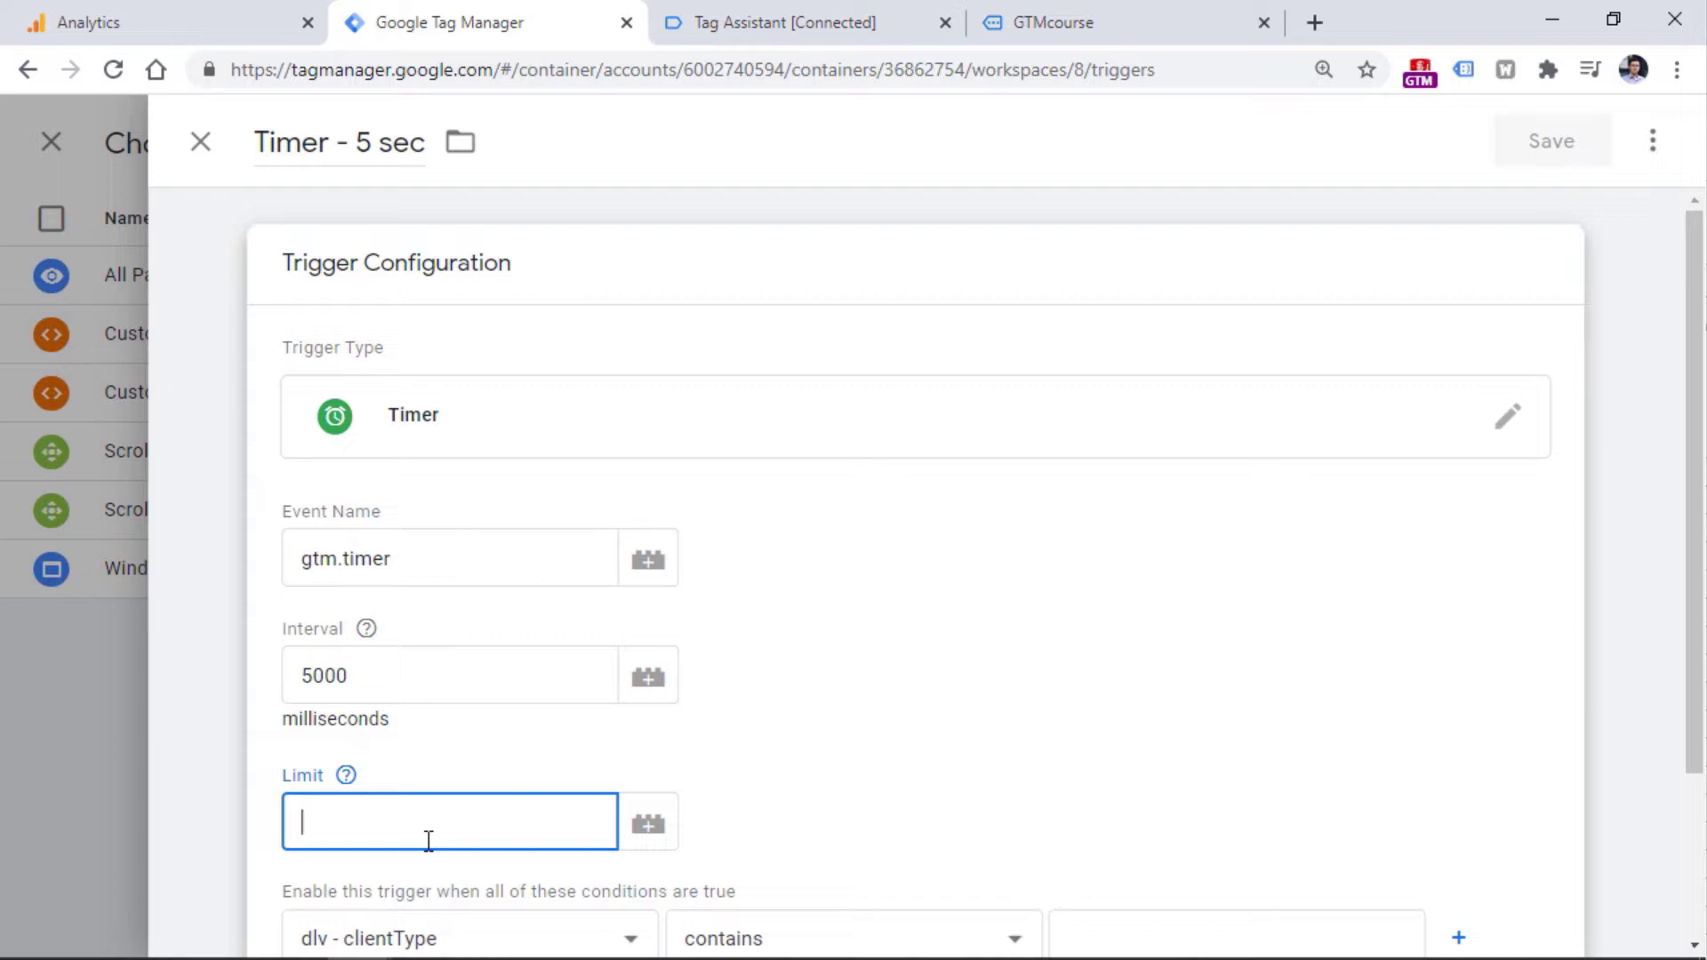
{"action": "type", "text": "1"}
{"action": "scroll", "coordinate": [782, 368], "scroll_direction": "down", "scroll_amount": 3}
{"action": "left_click", "coordinate": [782, 367]}
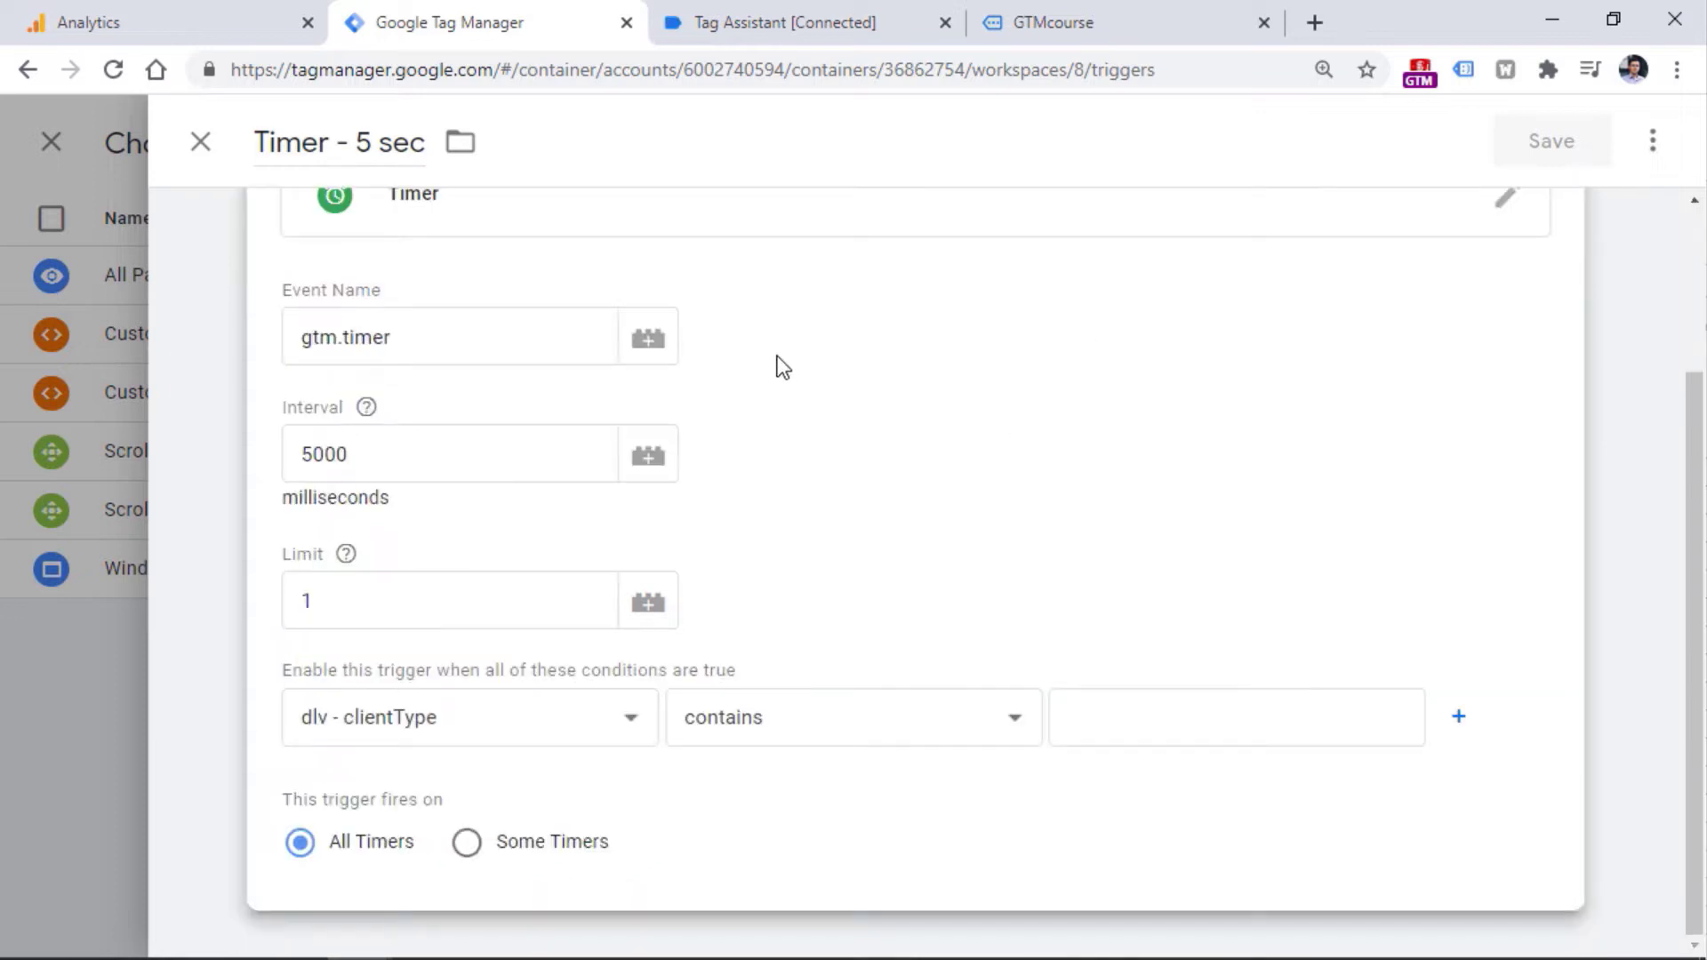
Step: Set the timer condition to Page Path contains / and save the trigger
{"action": "left_click", "coordinate": [450, 738]}
{"action": "left_click", "coordinate": [372, 444]}
{"action": "left_click", "coordinate": [378, 717]}
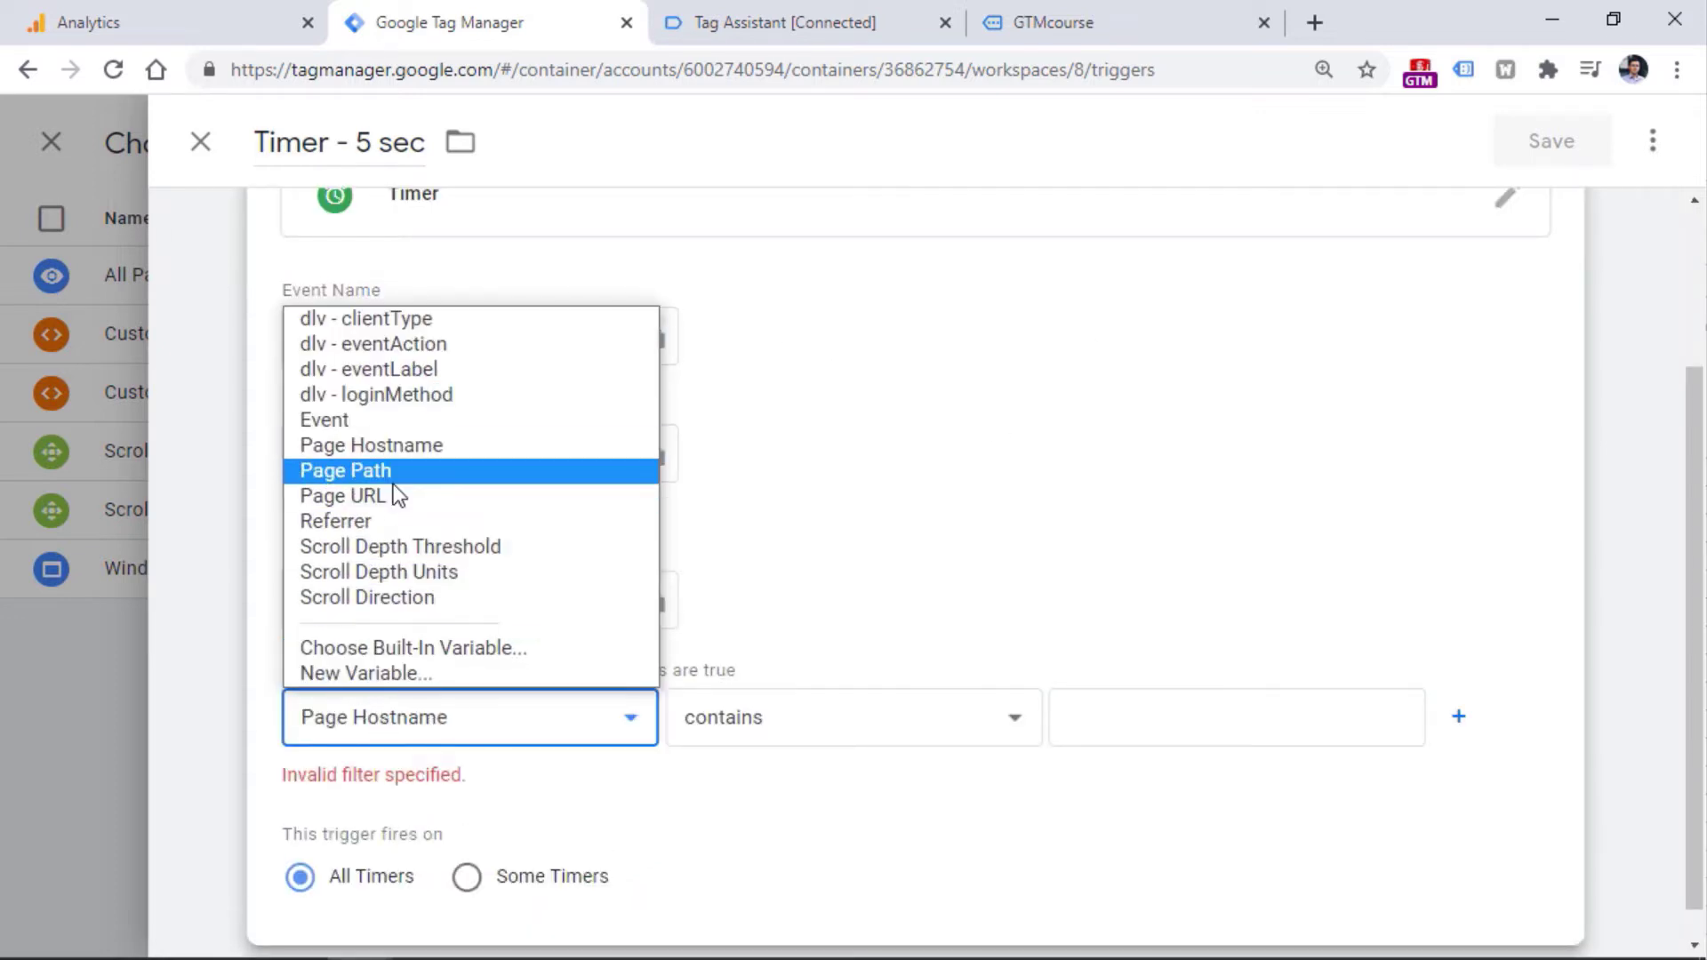
{"action": "left_click", "coordinate": [374, 470]}
{"action": "left_click", "coordinate": [1144, 702]}
{"action": "type", "text": "/"}
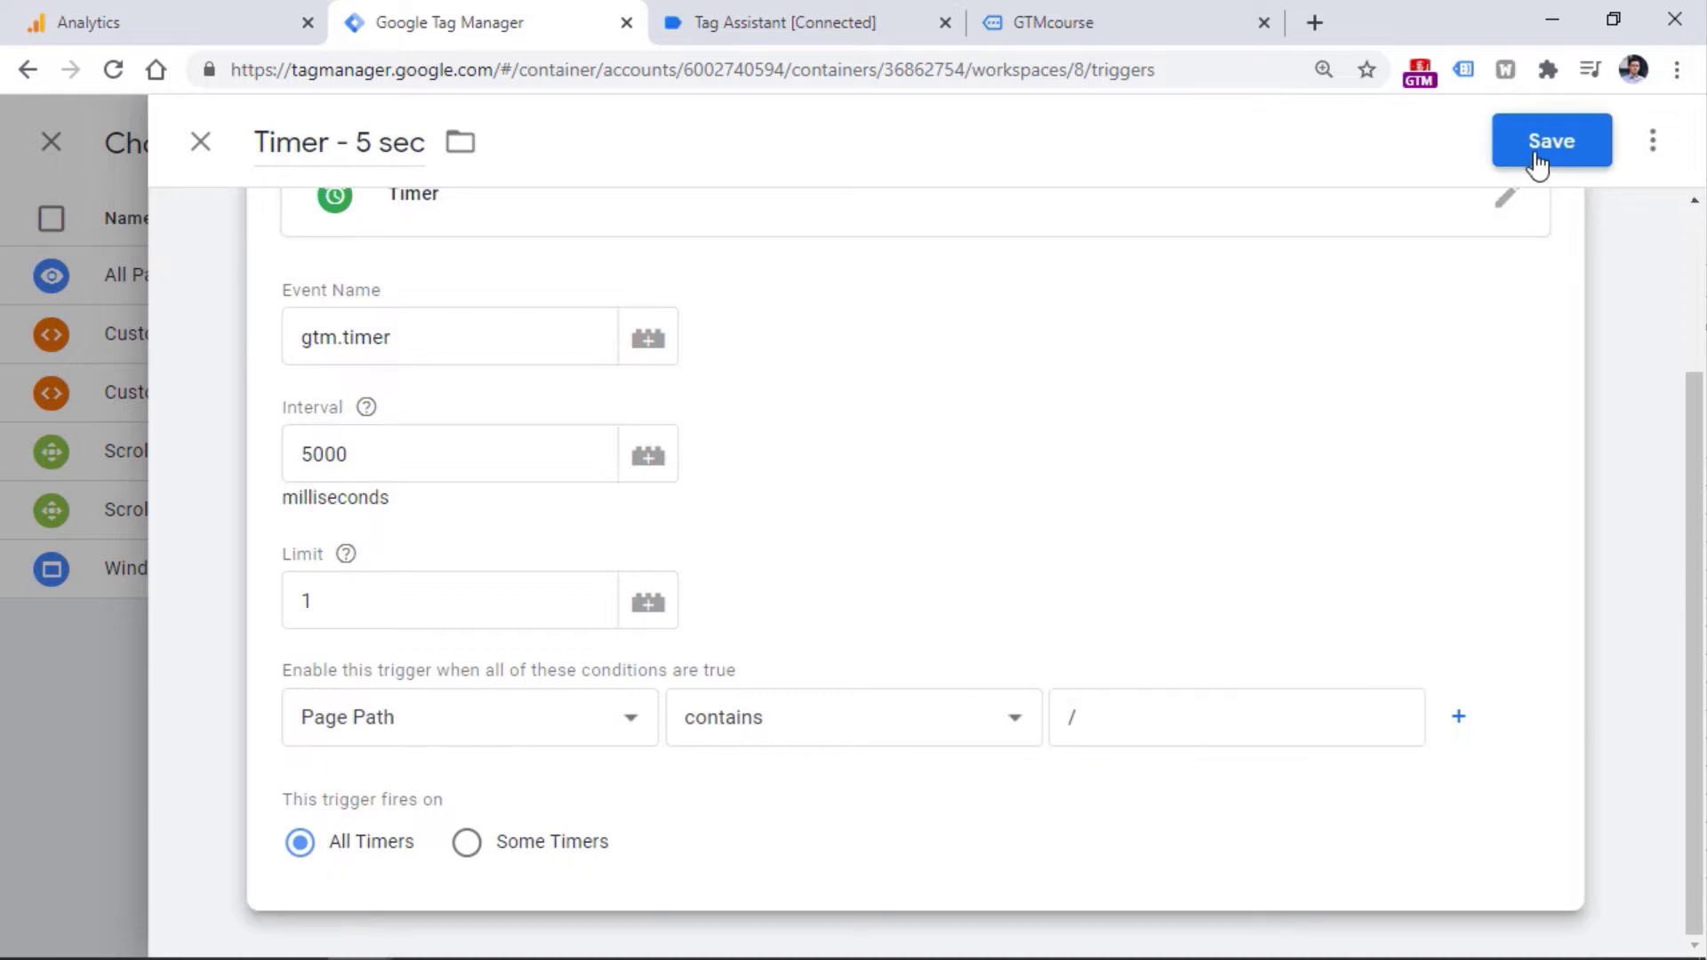
{"action": "left_click", "coordinate": [1535, 160]}
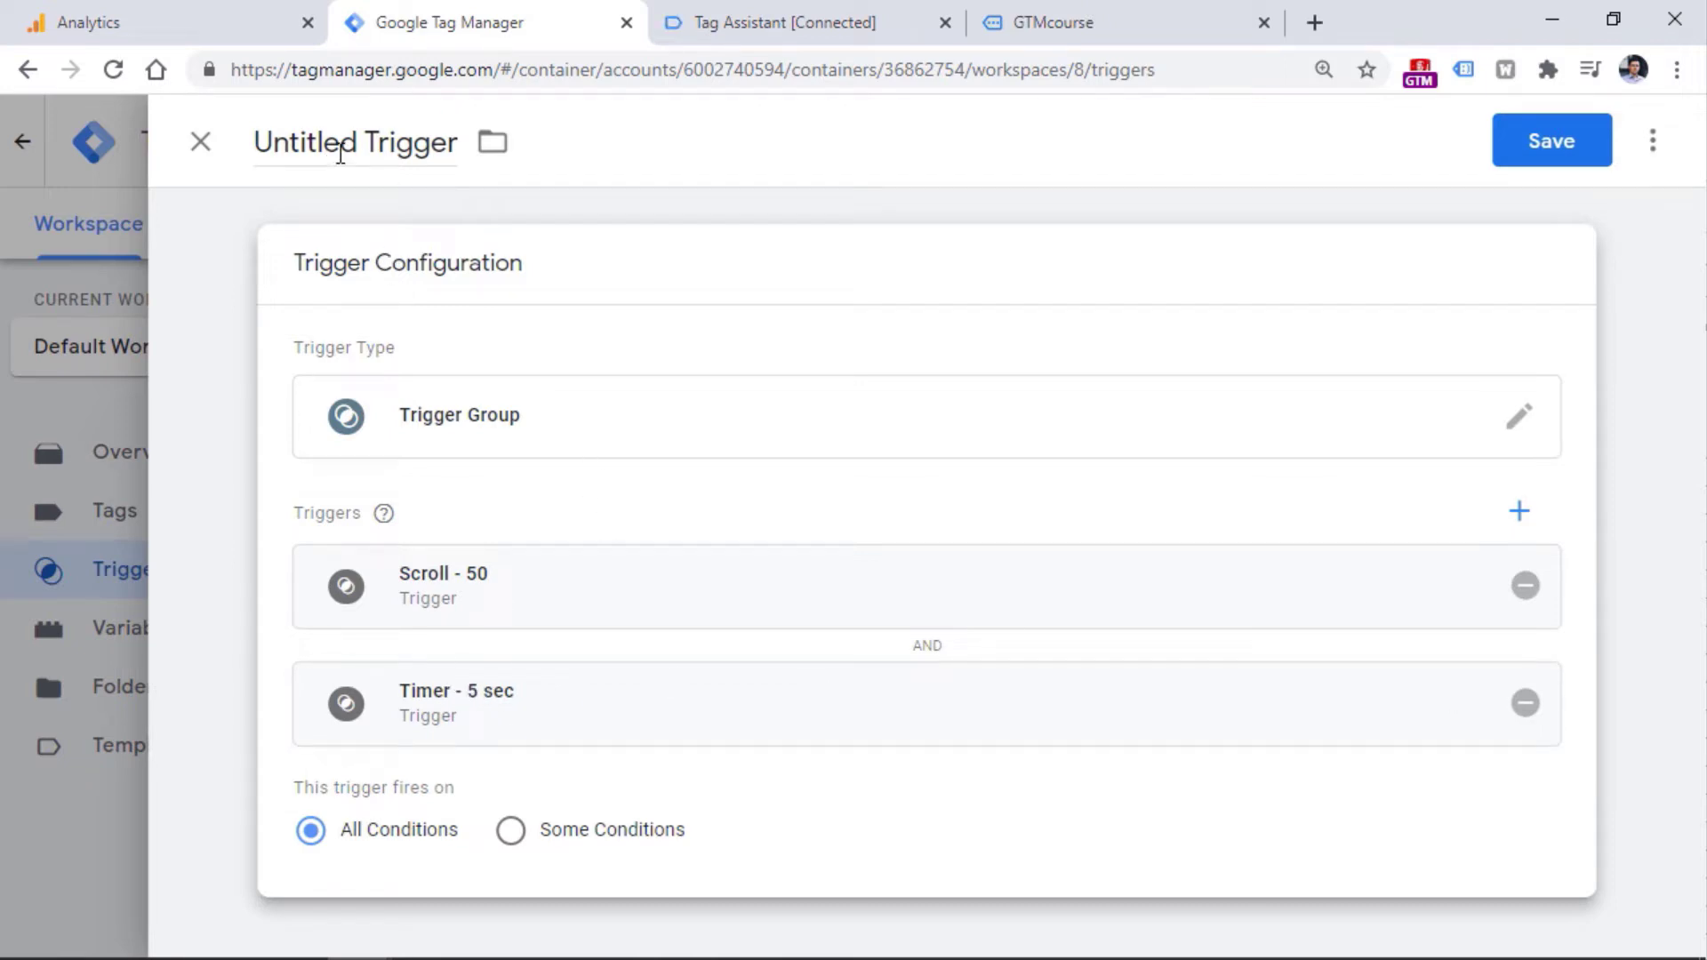
Step: Name the trigger group 'Trigger group - timer 5 sec - scroll 50' and save it
{"action": "left_click", "coordinate": [345, 147]}
{"action": "type", "text": "Trigg"}
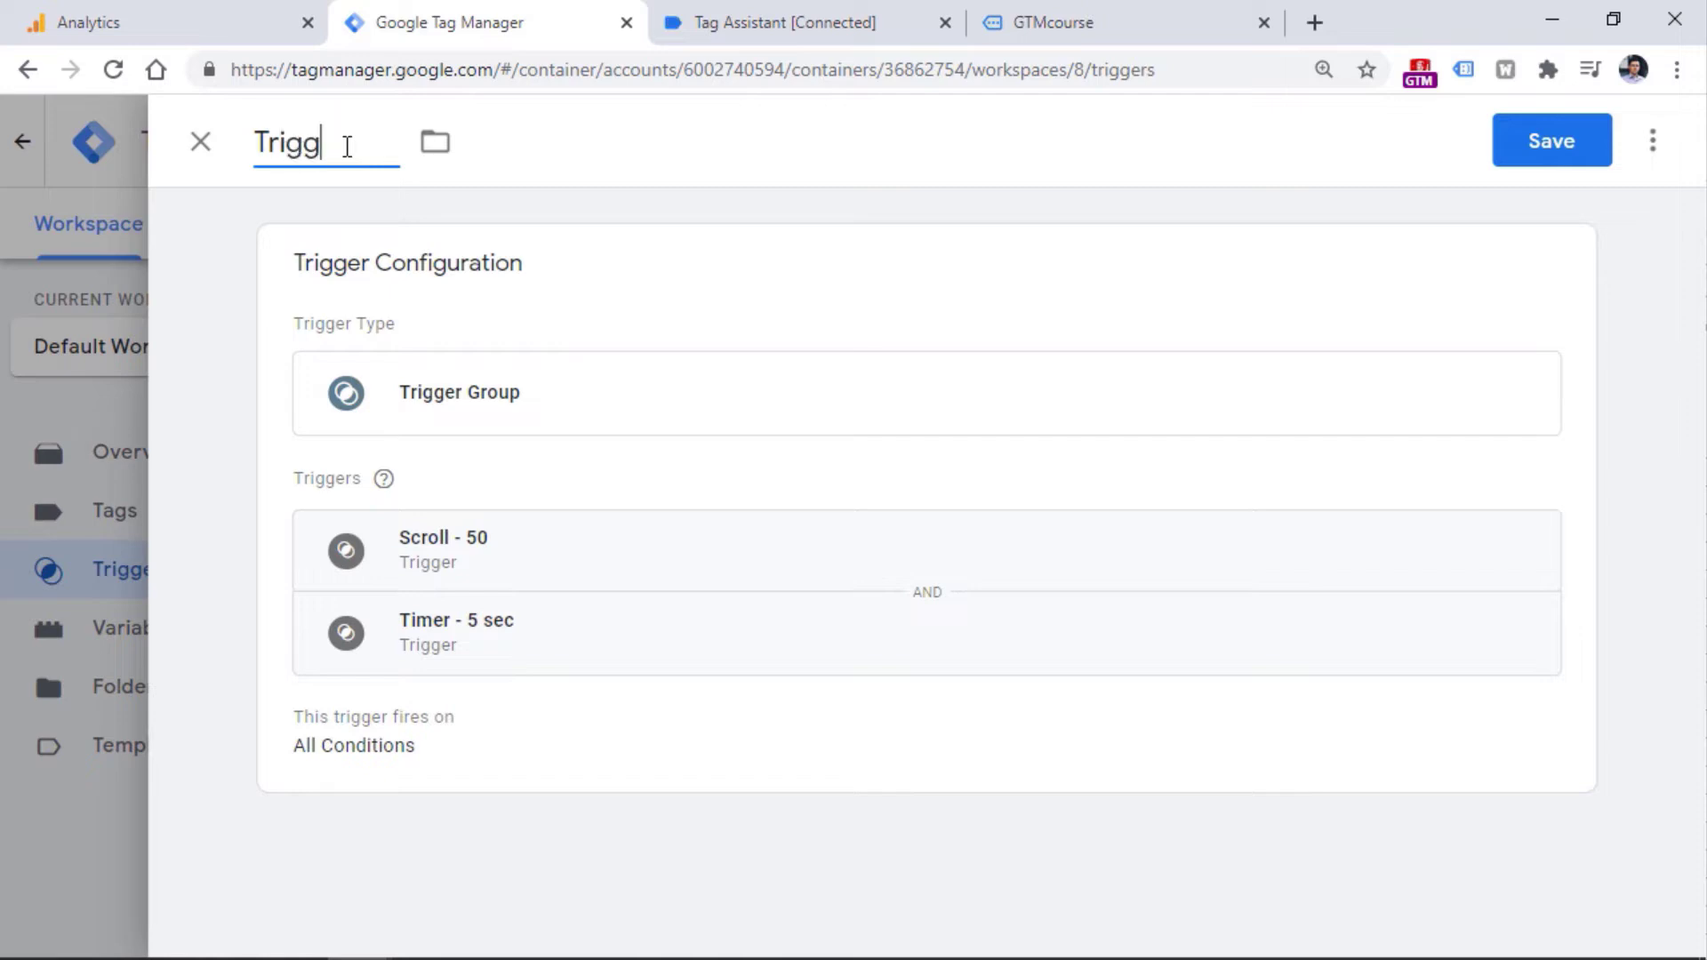
{"action": "type", "text": "er group - timer 5 sec -"}
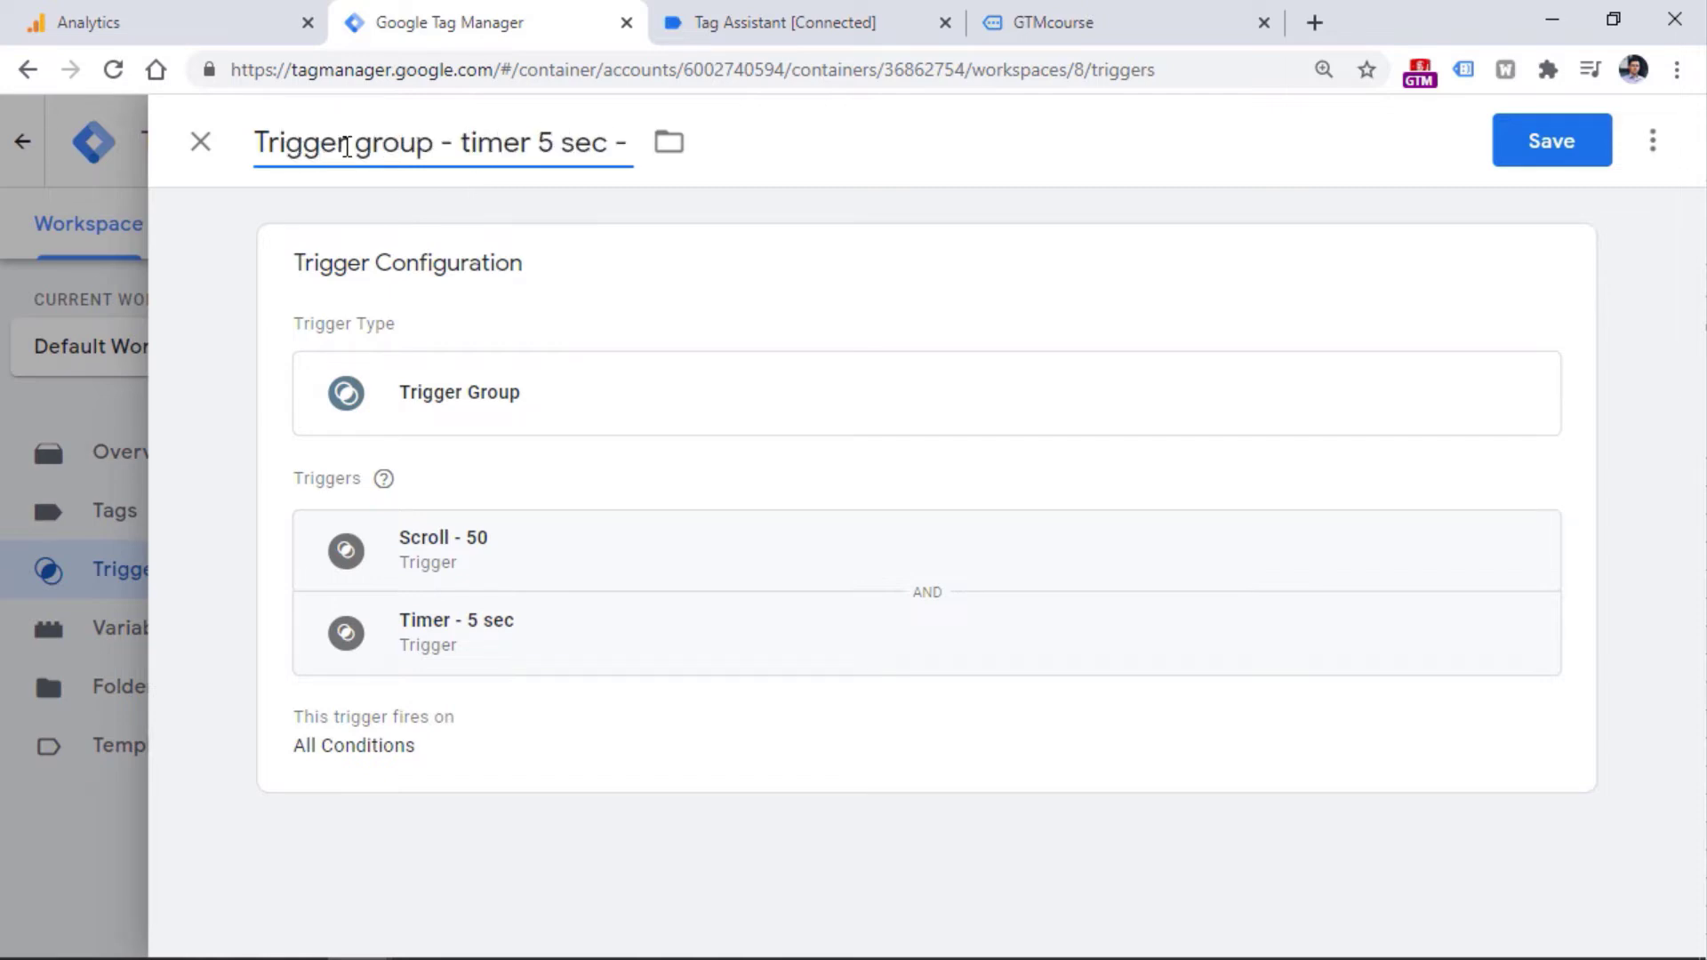
{"action": "type", "text": " scroll 50"}
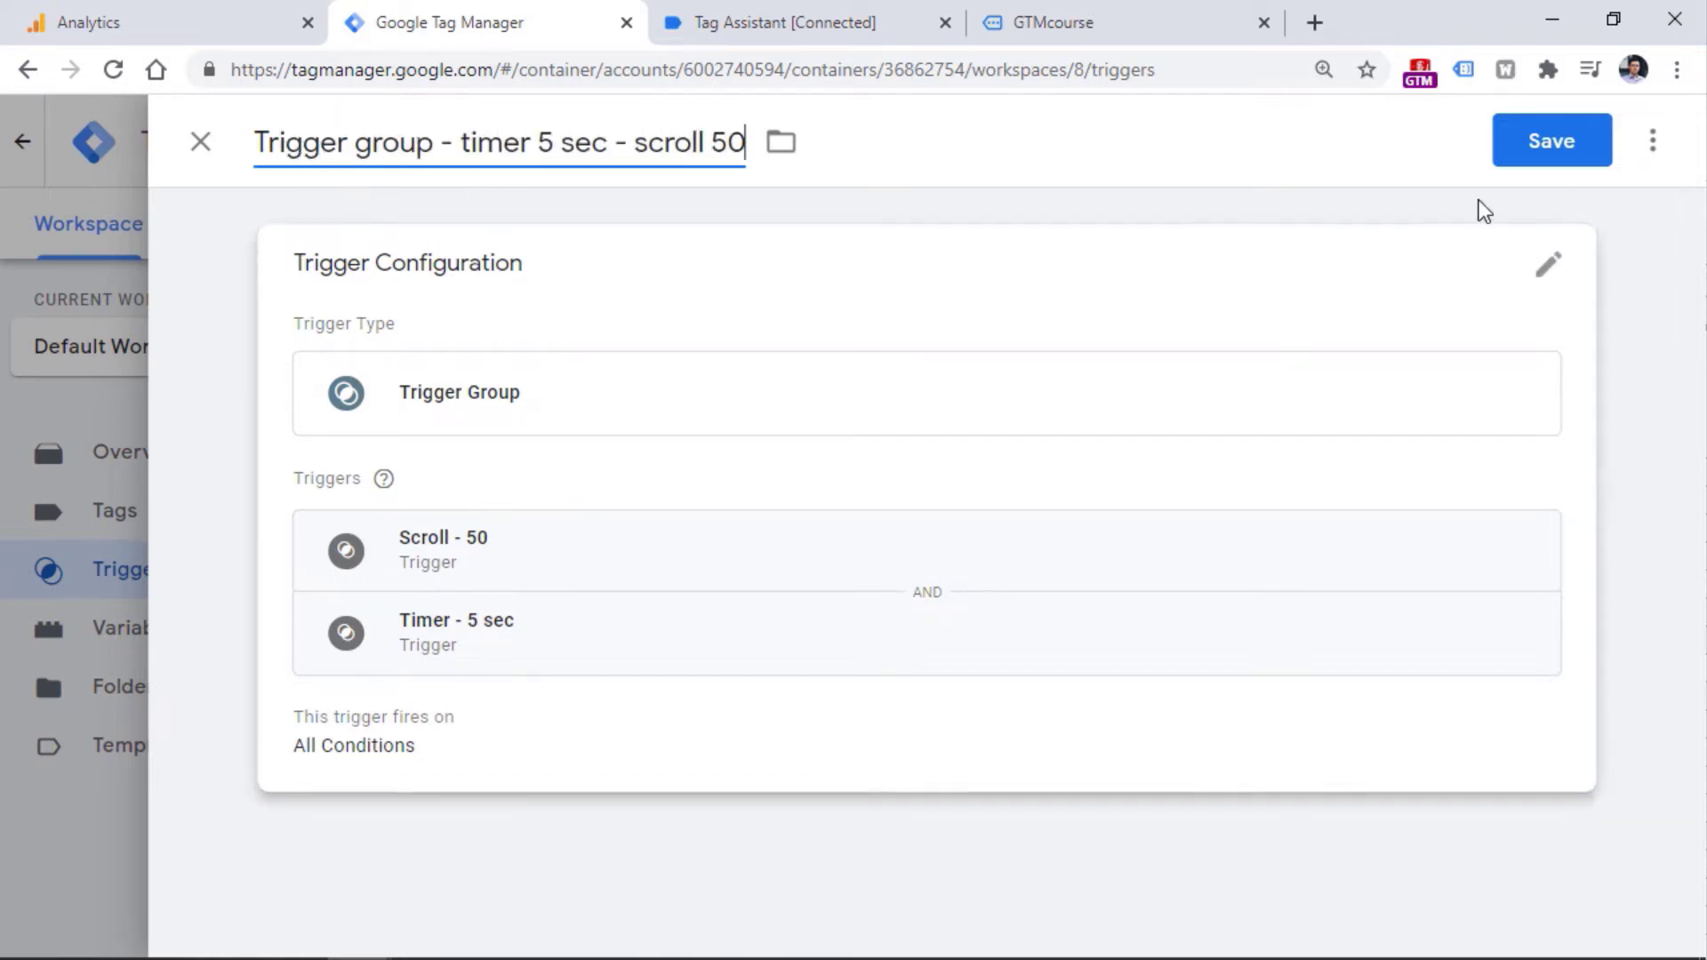
{"action": "left_click", "coordinate": [1552, 140]}
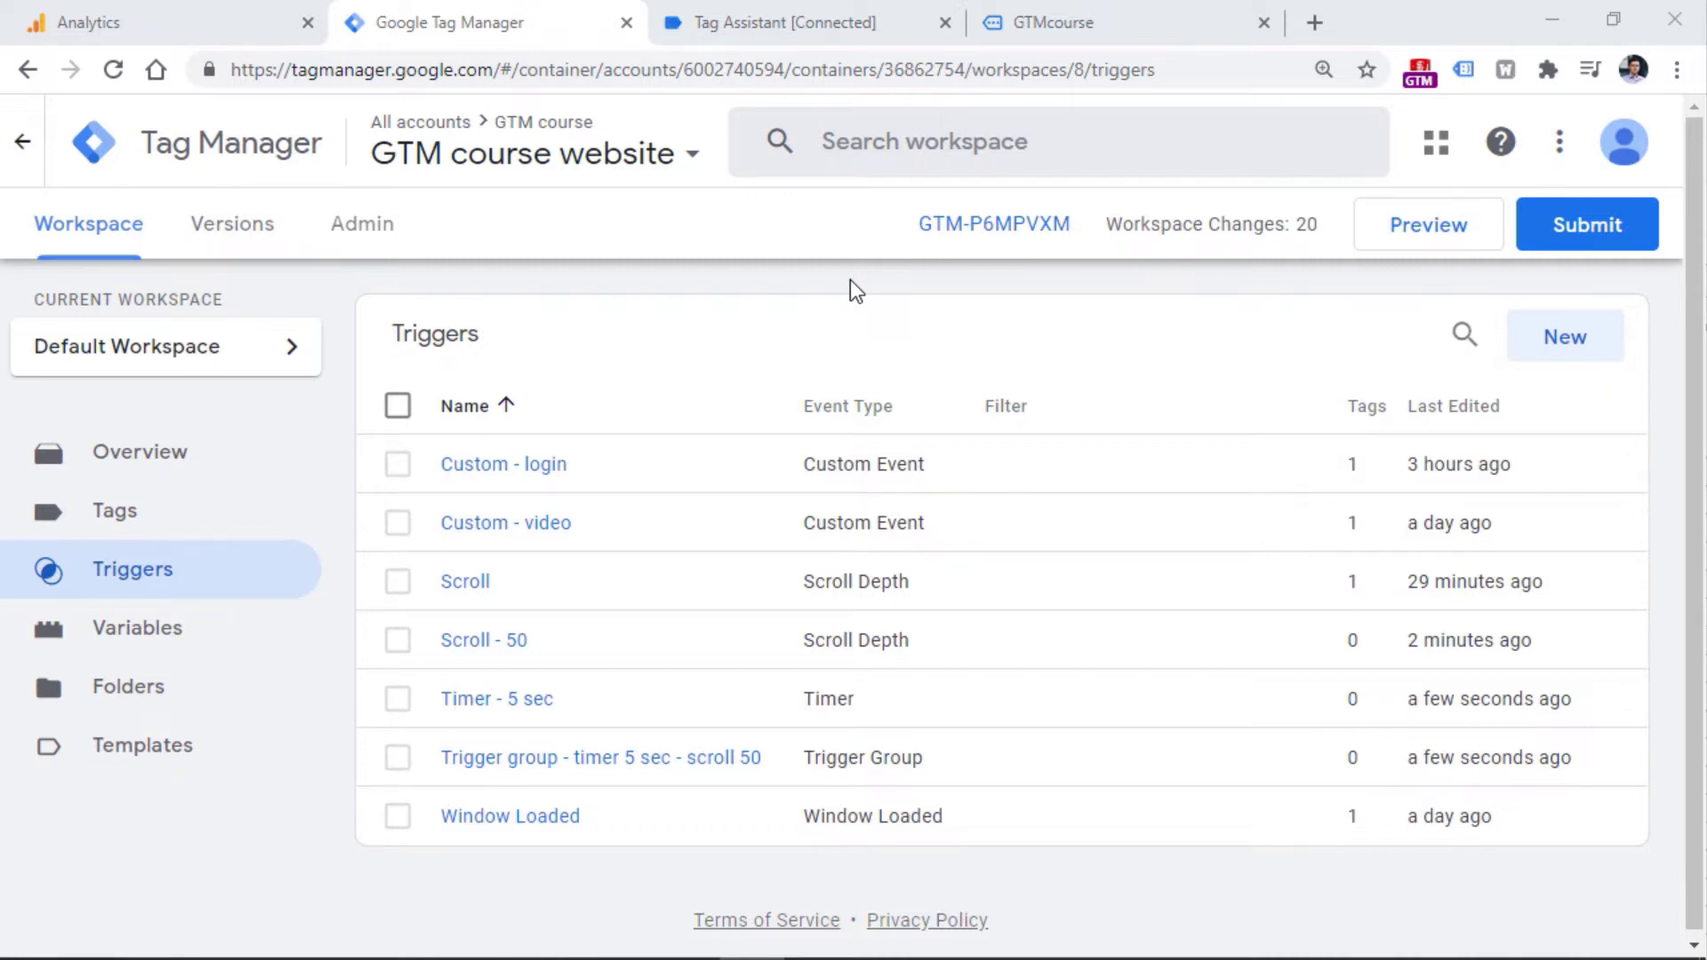
Step: Start a Tag Assistant preview and inspect the Scroll Depth event's variables
{"action": "left_click", "coordinate": [1416, 233]}
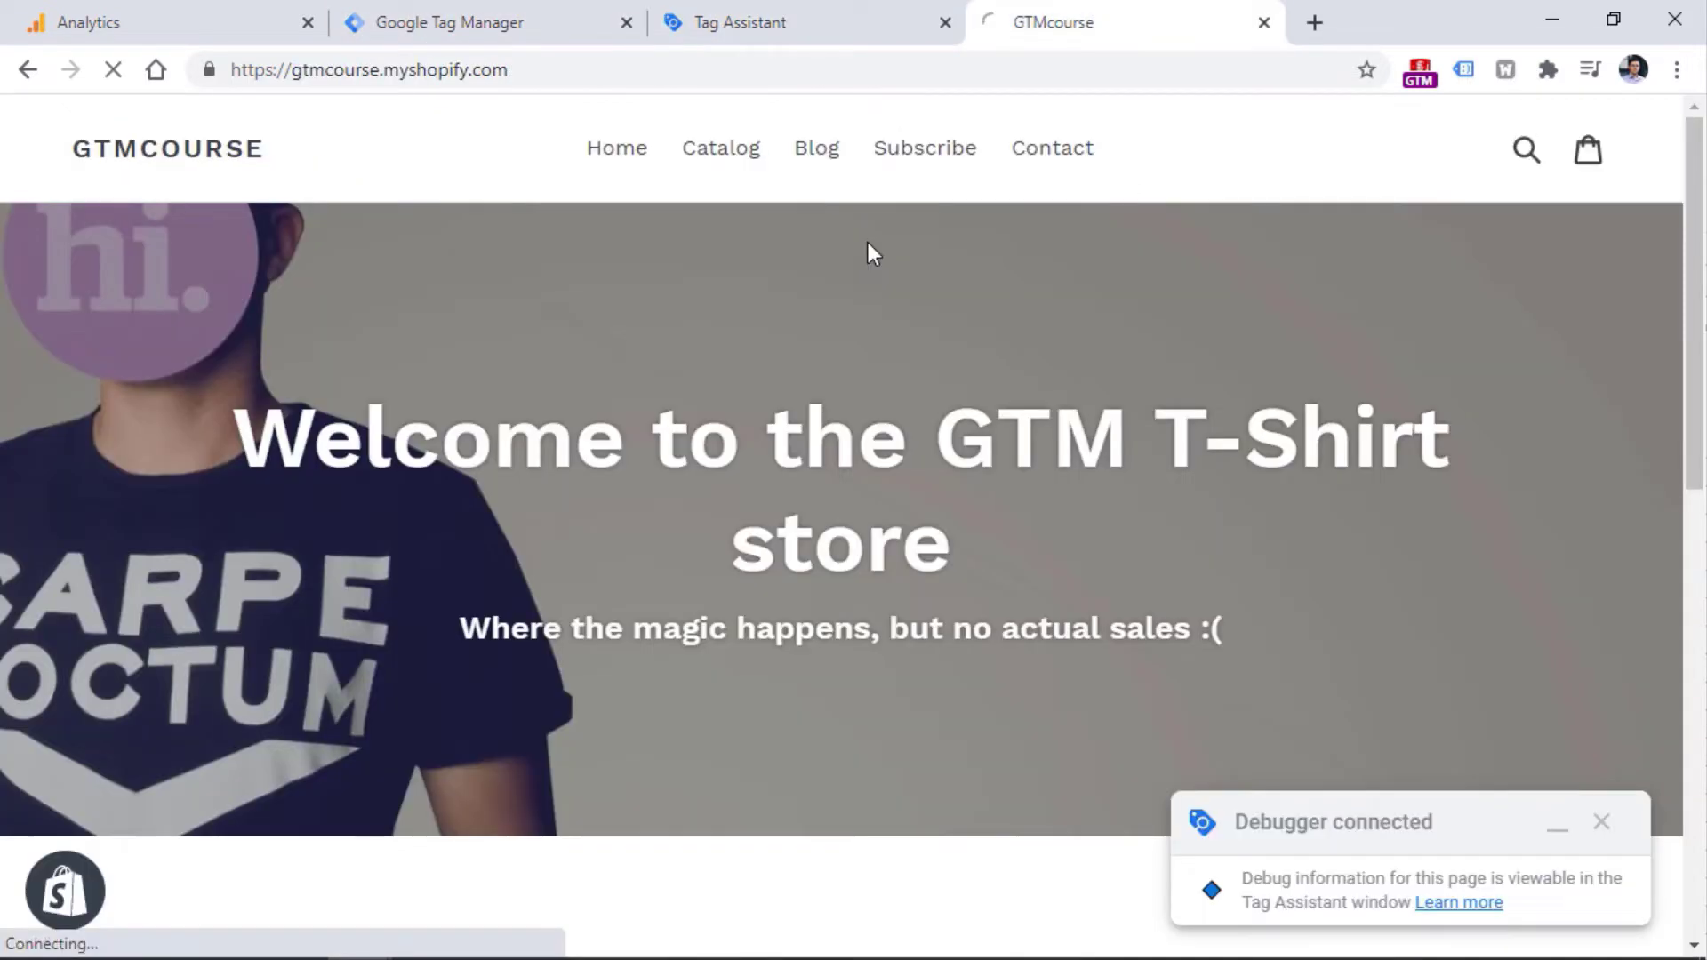
{"action": "left_click", "coordinate": [773, 11]}
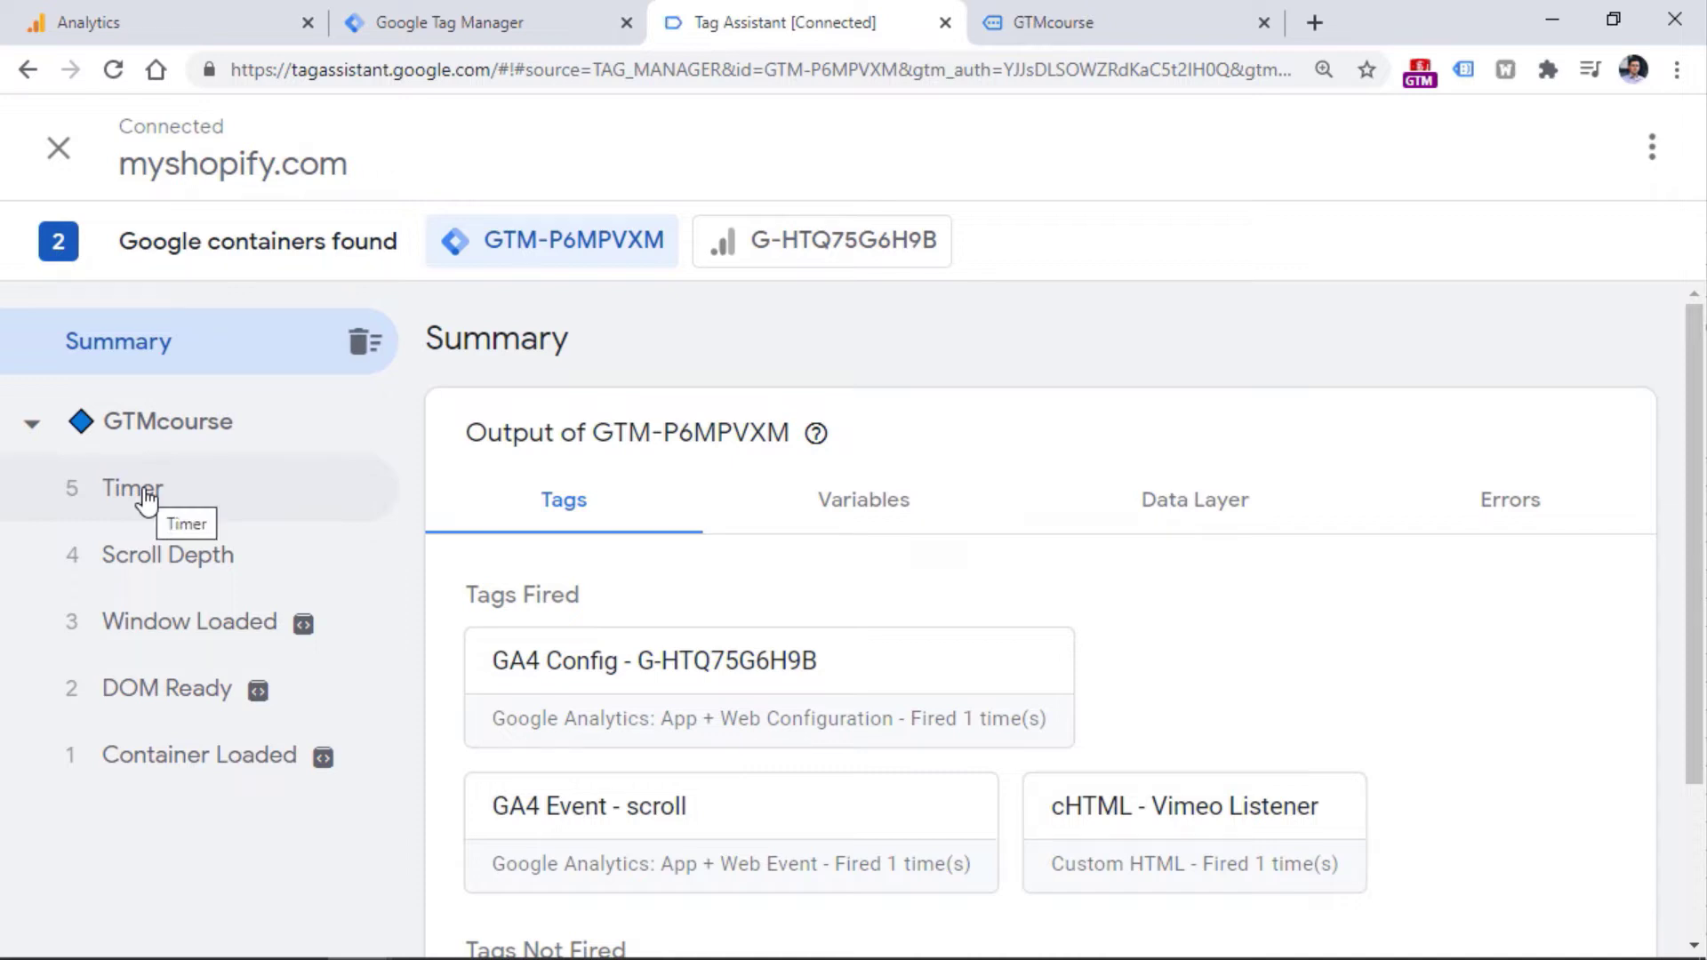
{"action": "left_click", "coordinate": [185, 560]}
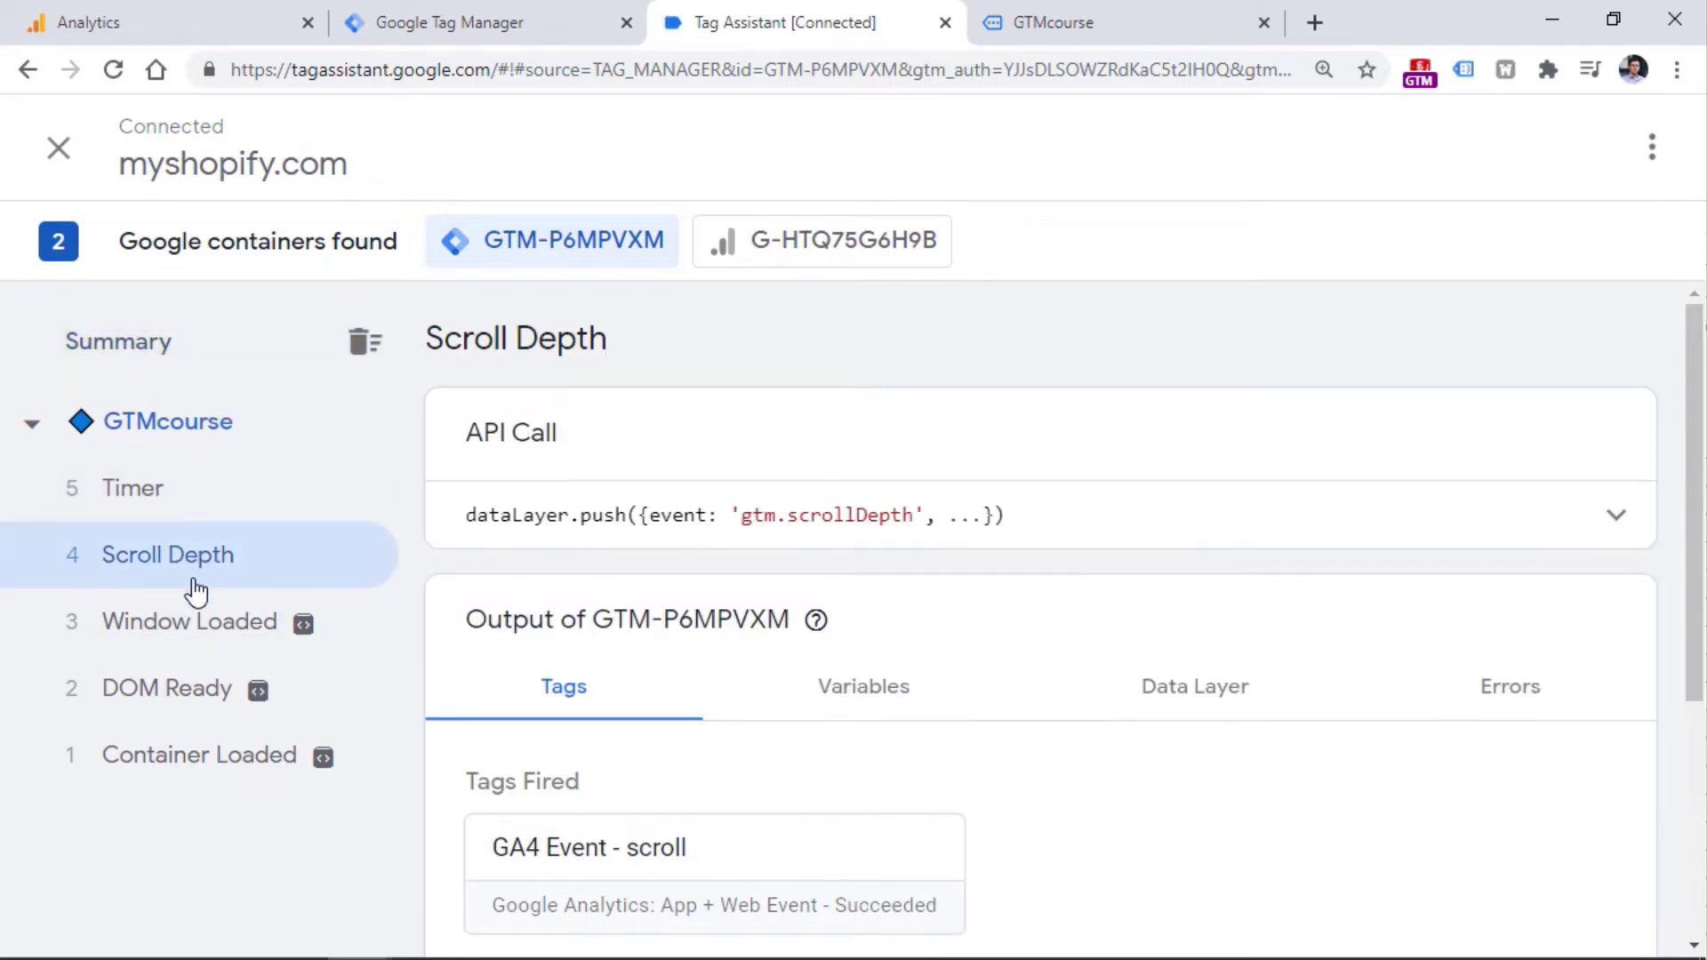
{"action": "left_click", "coordinate": [871, 702]}
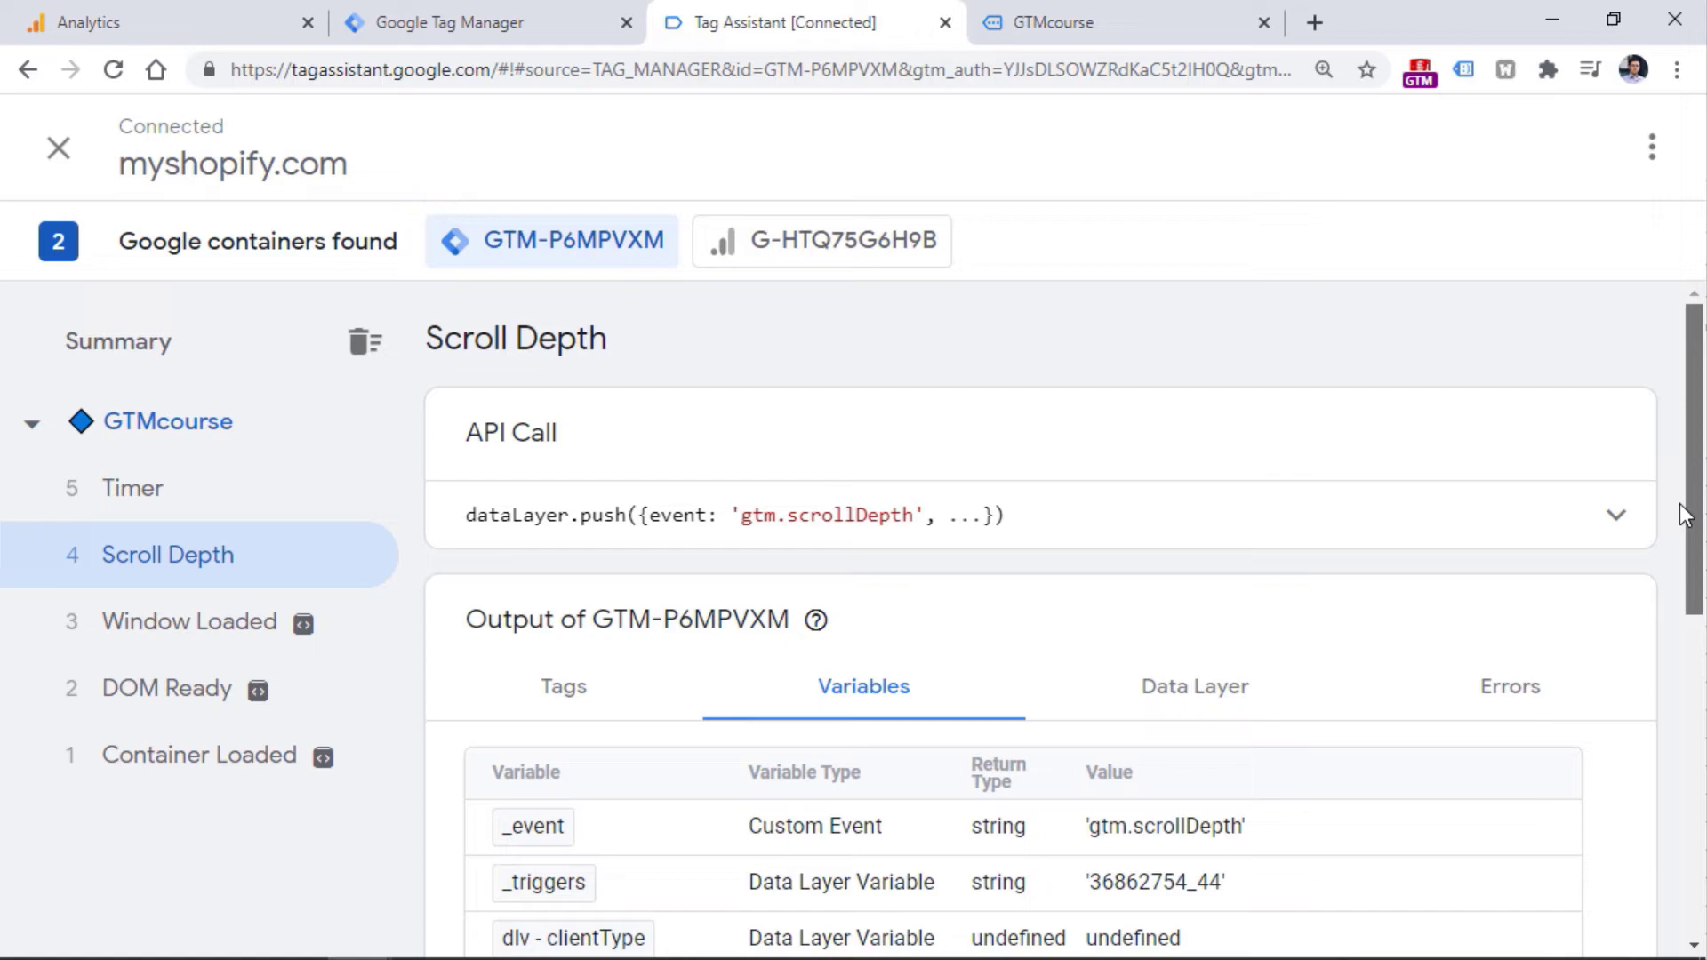
{"action": "scroll", "coordinate": [1145, 758], "scroll_direction": "down", "scroll_amount": 10}
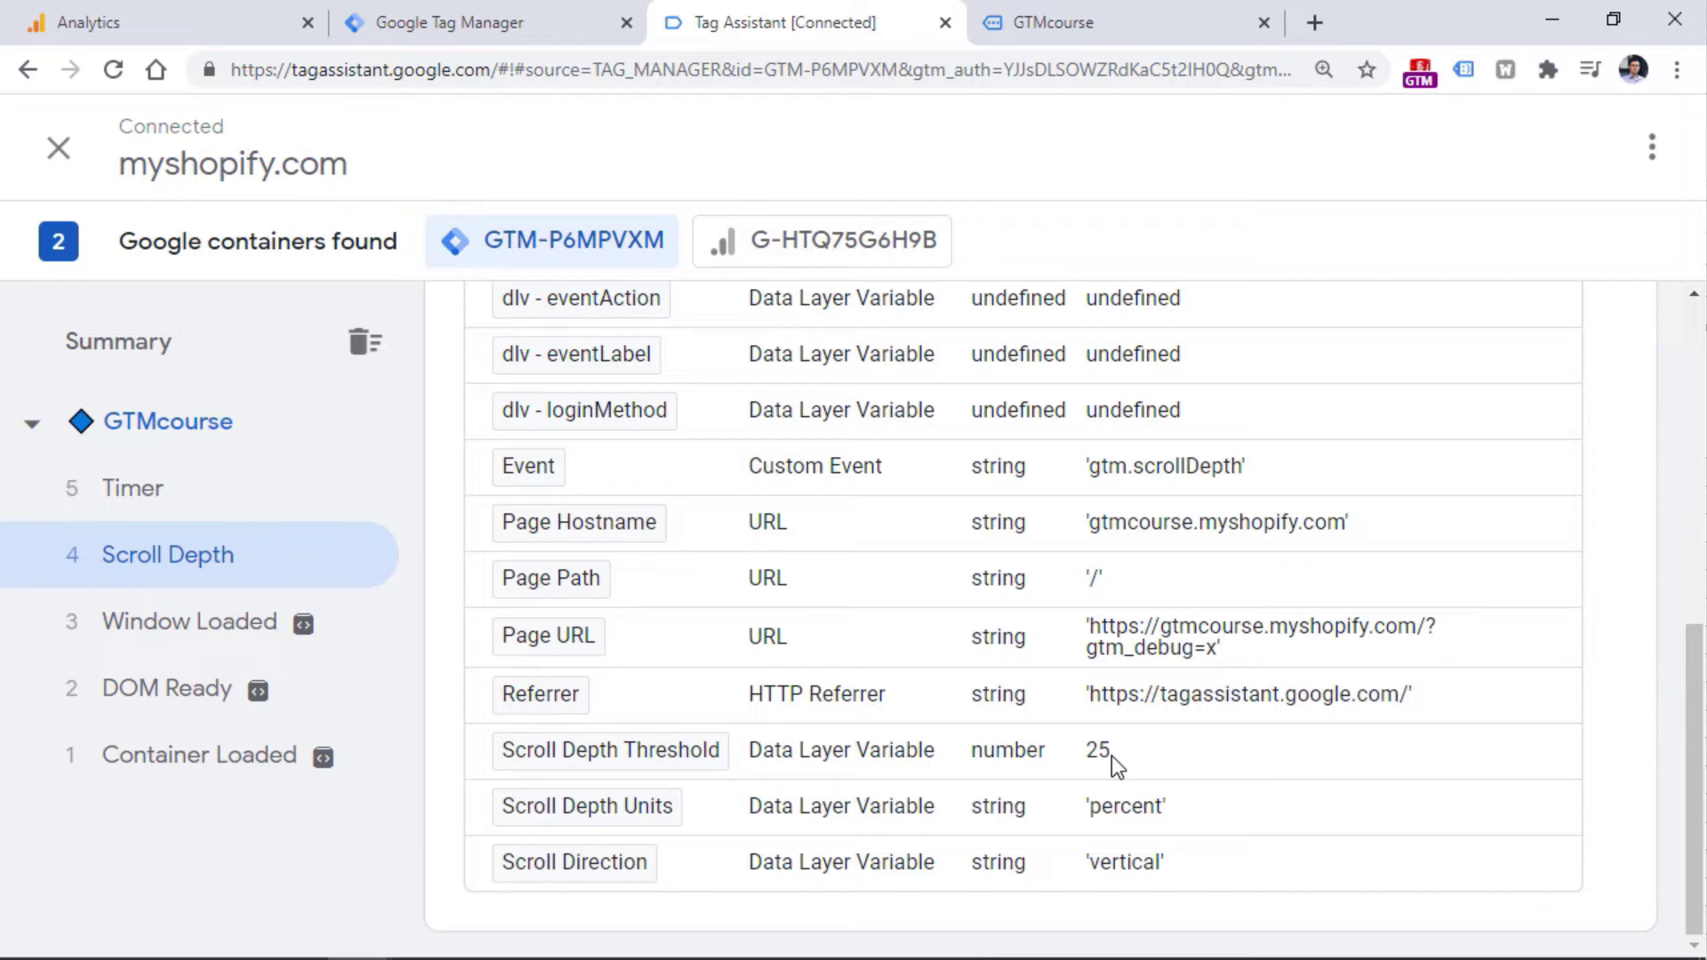
Step: Scroll the store page, then expand the Trigger Group event's gtm.triggerGroup dataLayer push
{"action": "left_click", "coordinate": [1152, 7]}
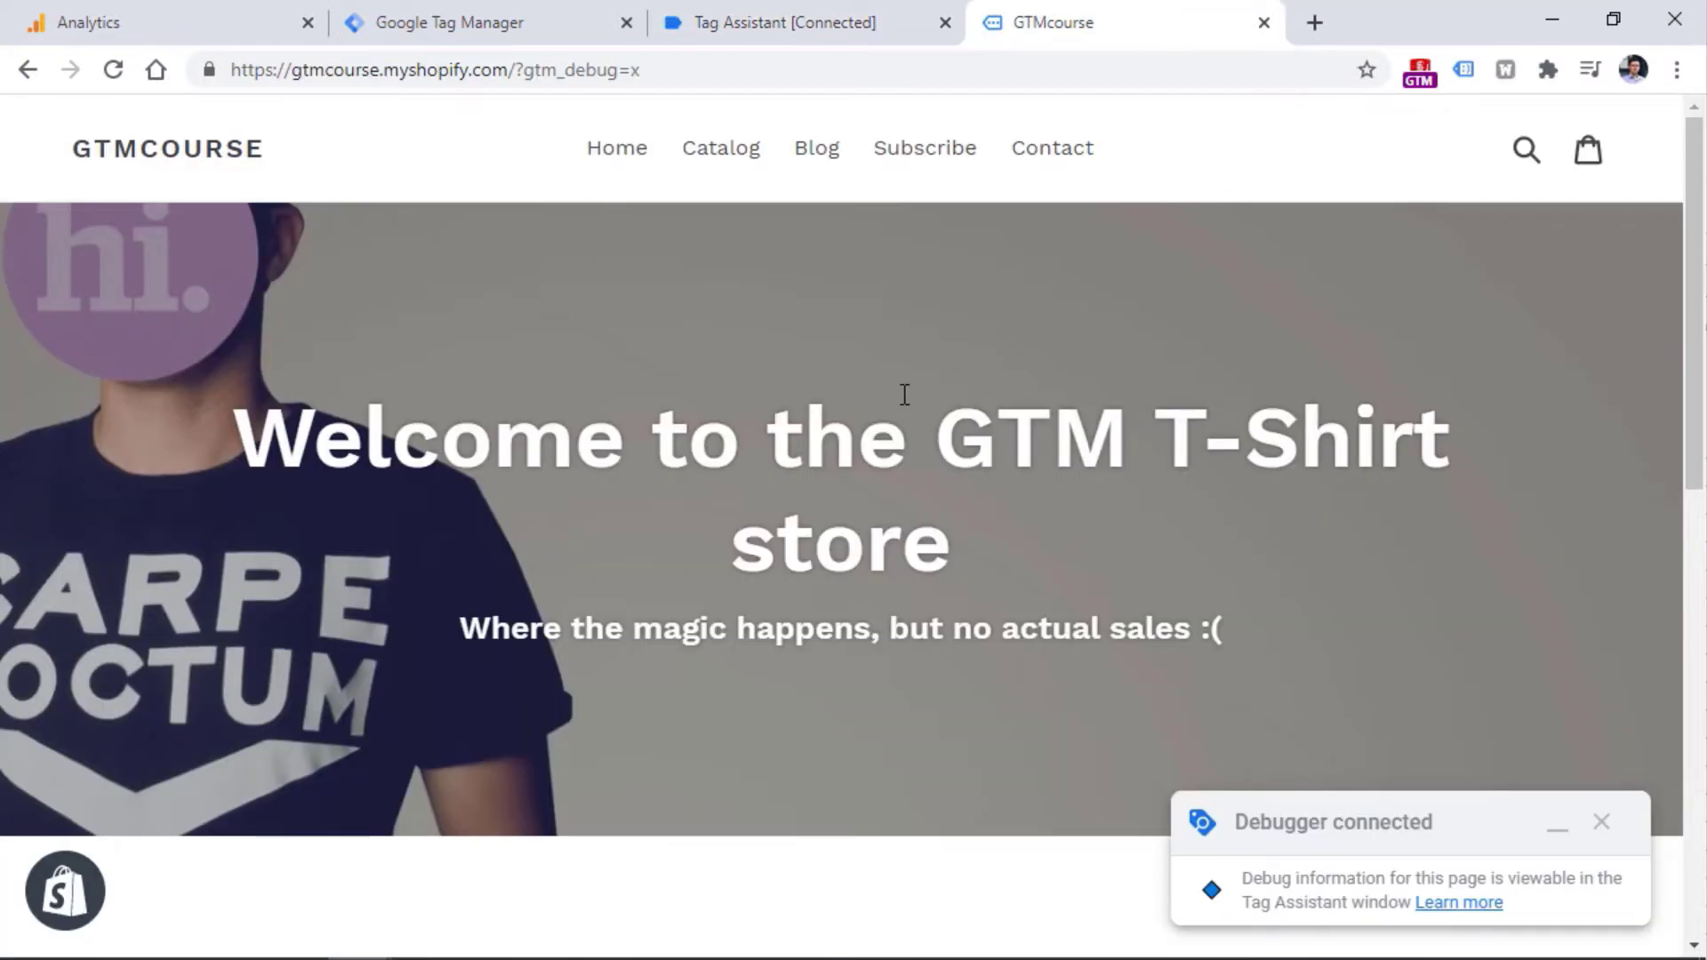
{"action": "scroll", "coordinate": [904, 394], "scroll_direction": "down", "scroll_amount": 10}
{"action": "left_click", "coordinate": [868, 27]}
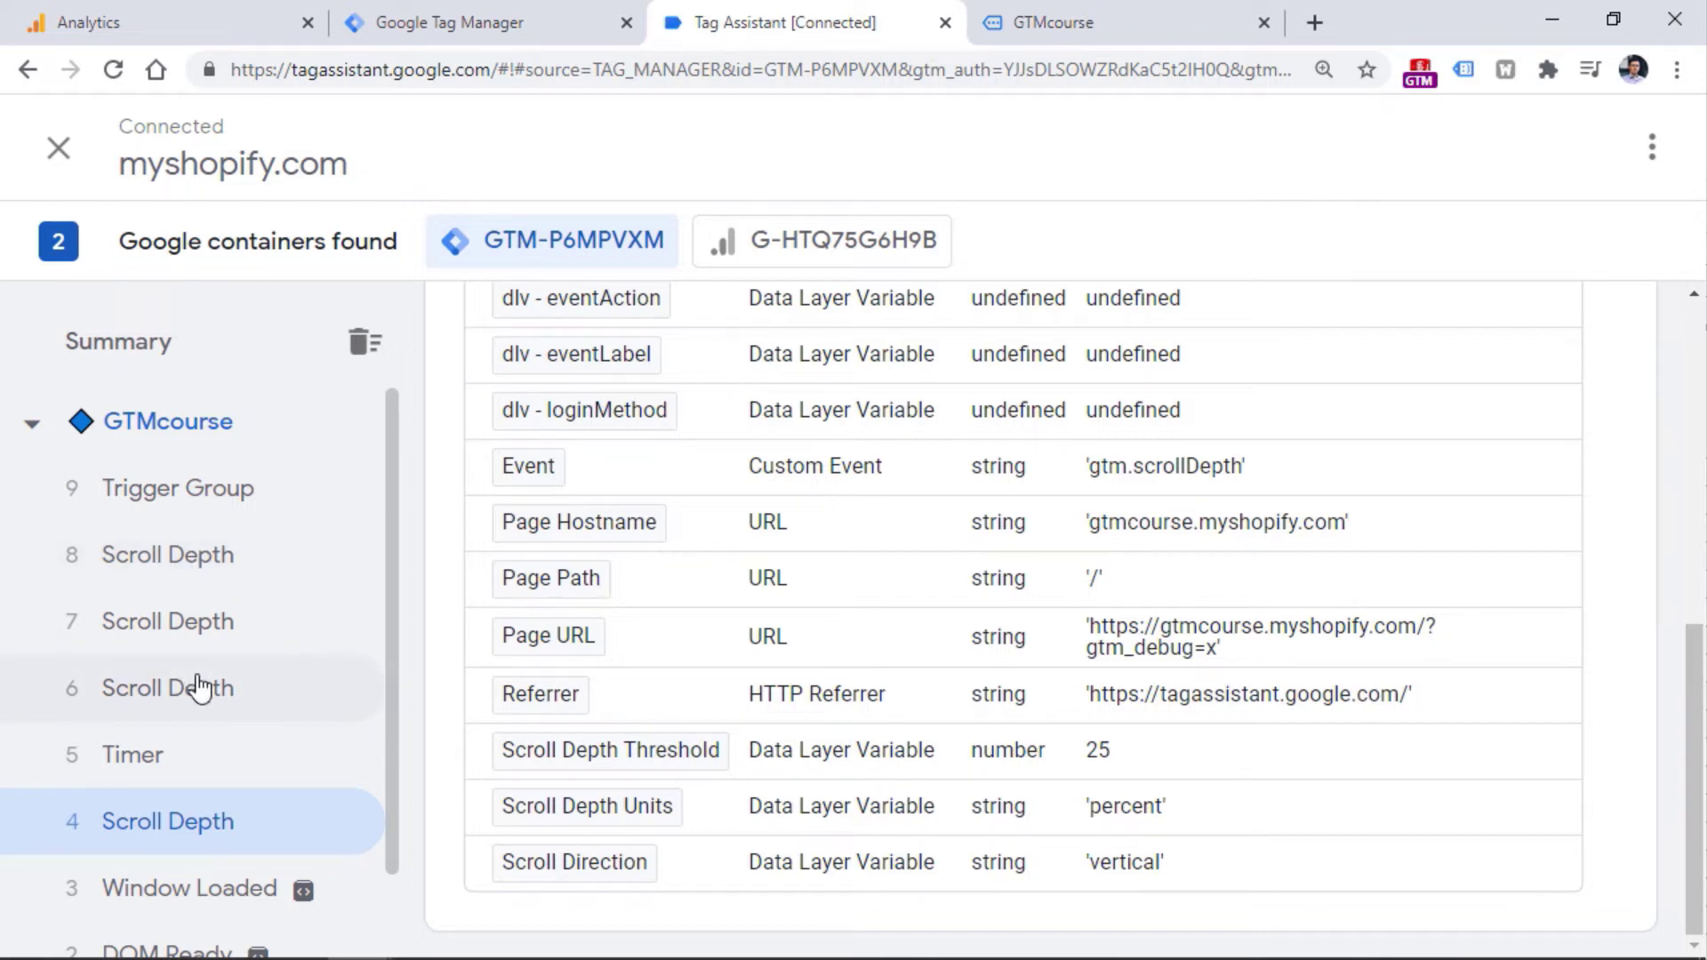
{"action": "left_click", "coordinate": [177, 506]}
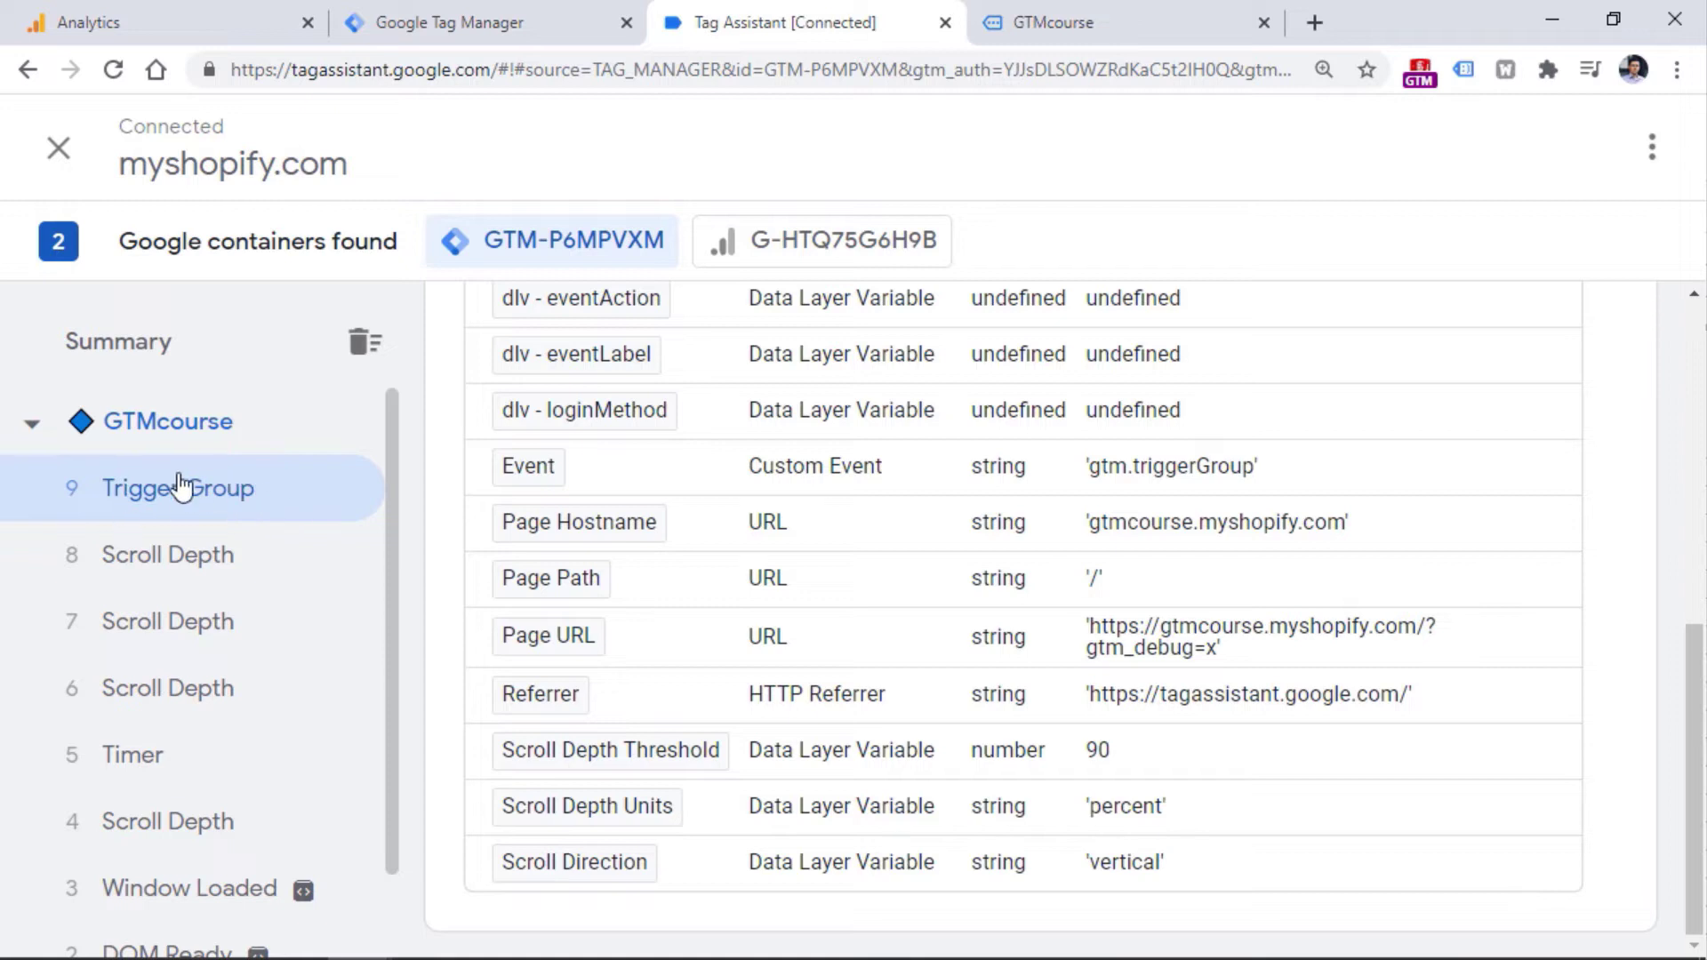
{"action": "scroll", "coordinate": [725, 633], "scroll_direction": "up", "scroll_amount": 6}
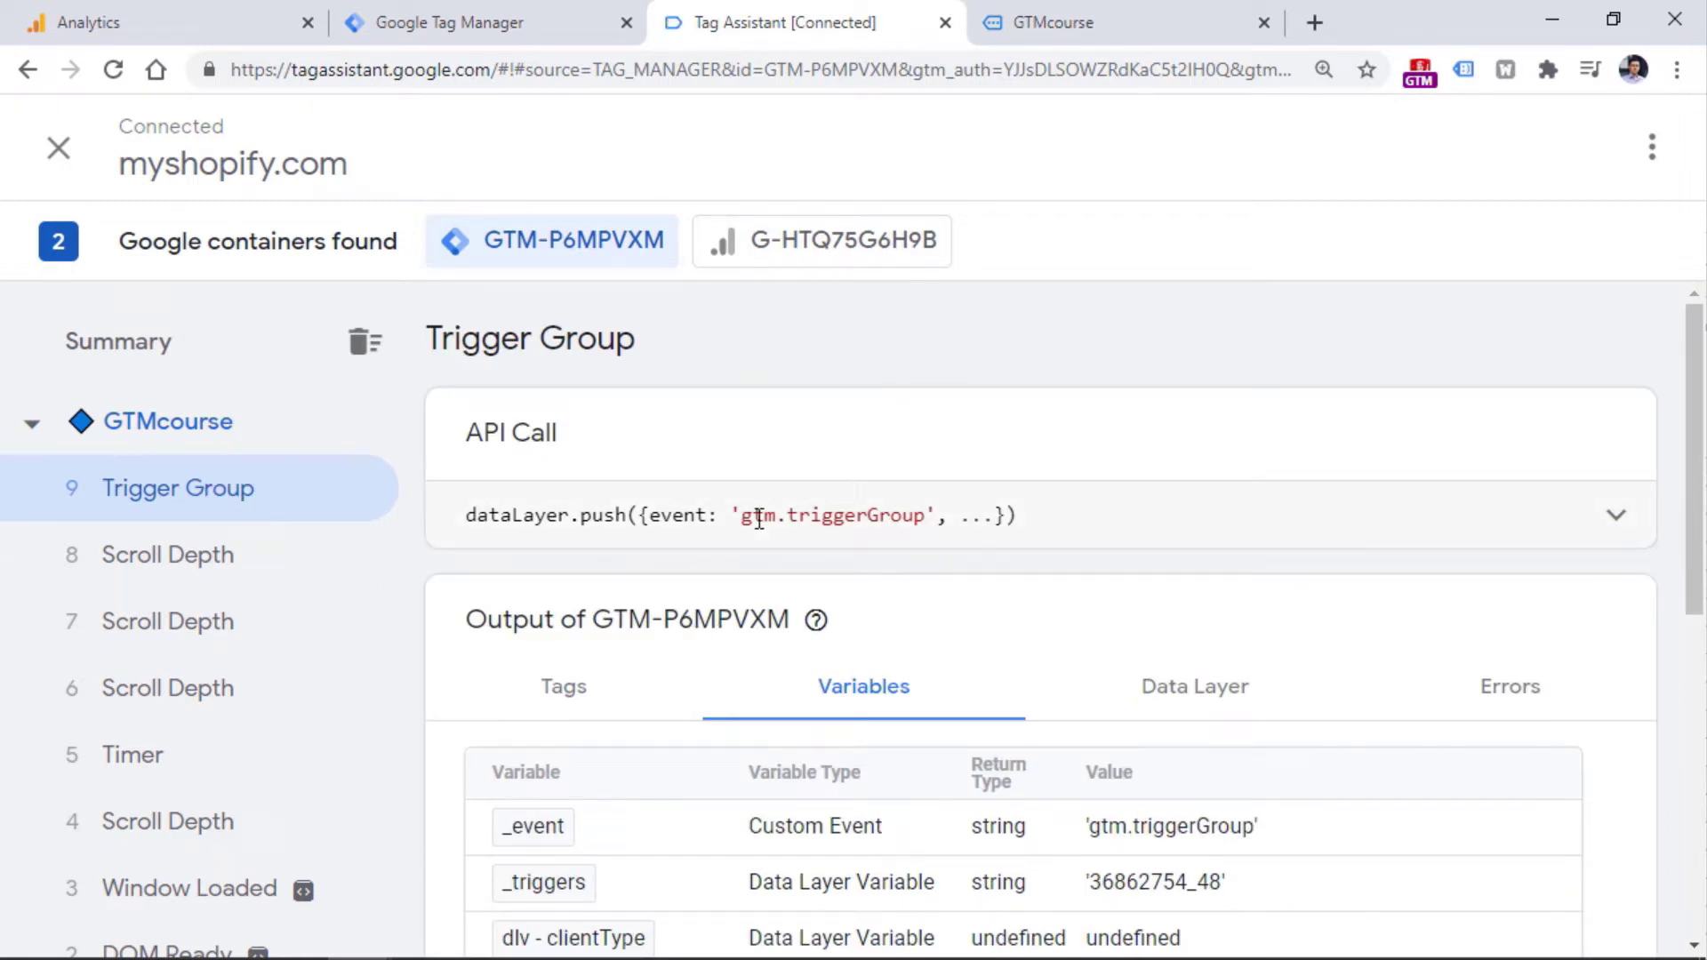
{"action": "left_click", "coordinate": [1616, 518]}
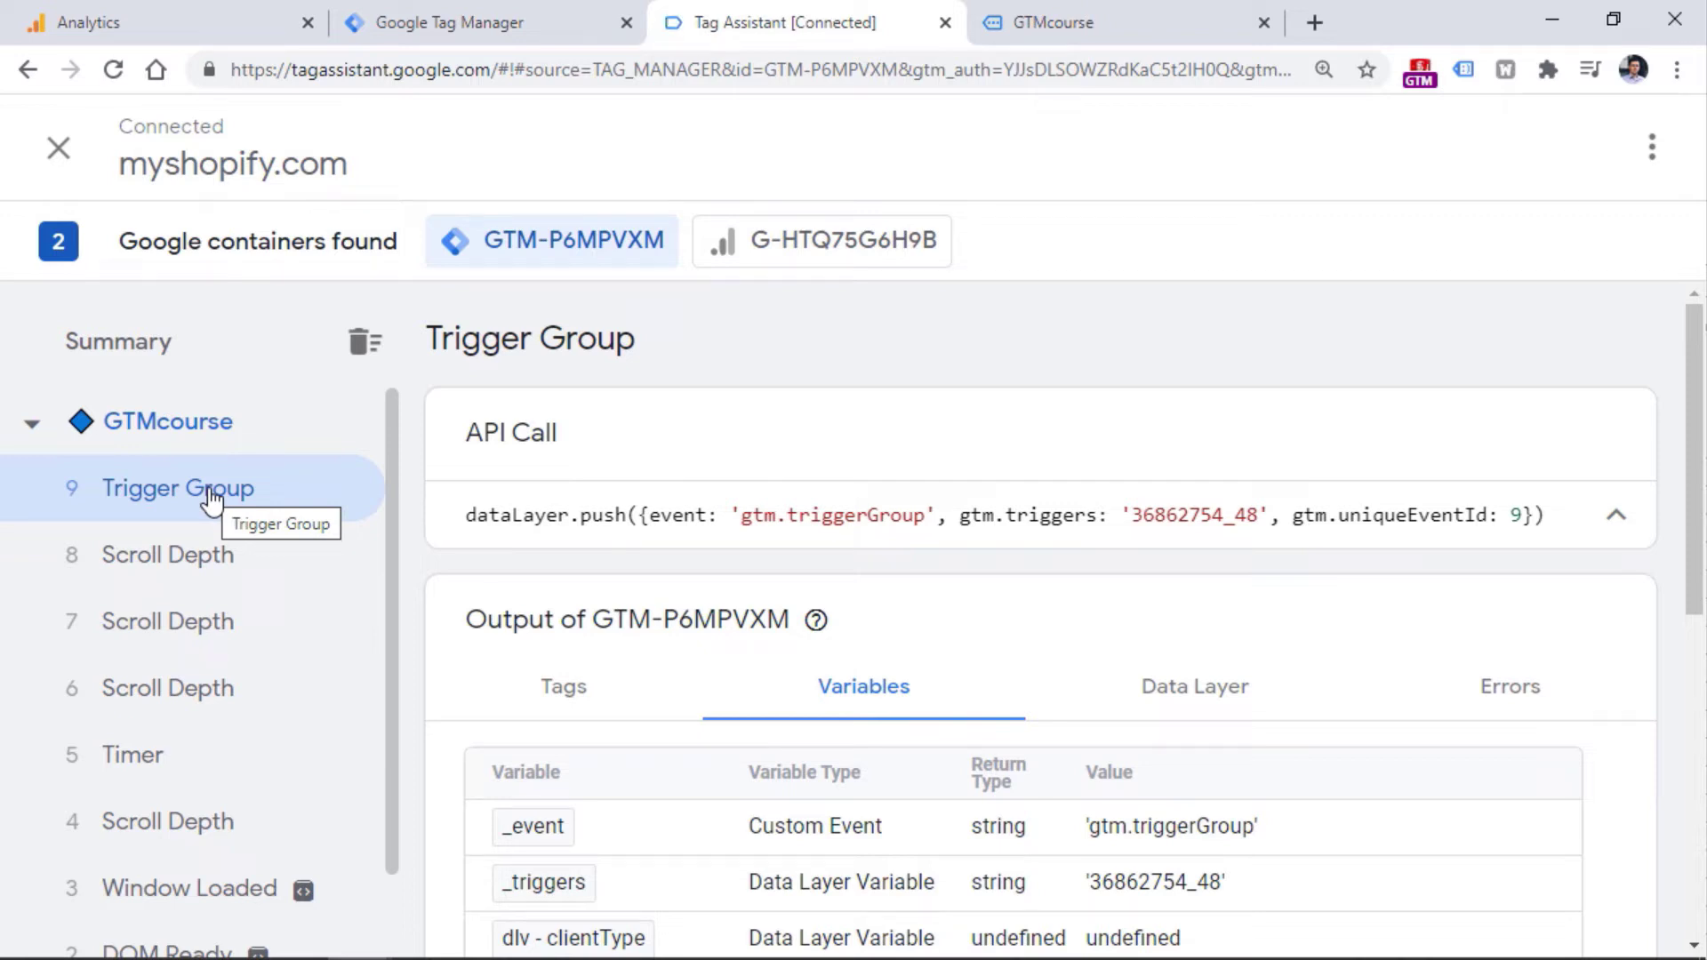
Step: Create a new GA4 Event tag linked to the GA4 Config - G-HTQ75G6H9B tag
{"action": "left_click", "coordinate": [494, 11]}
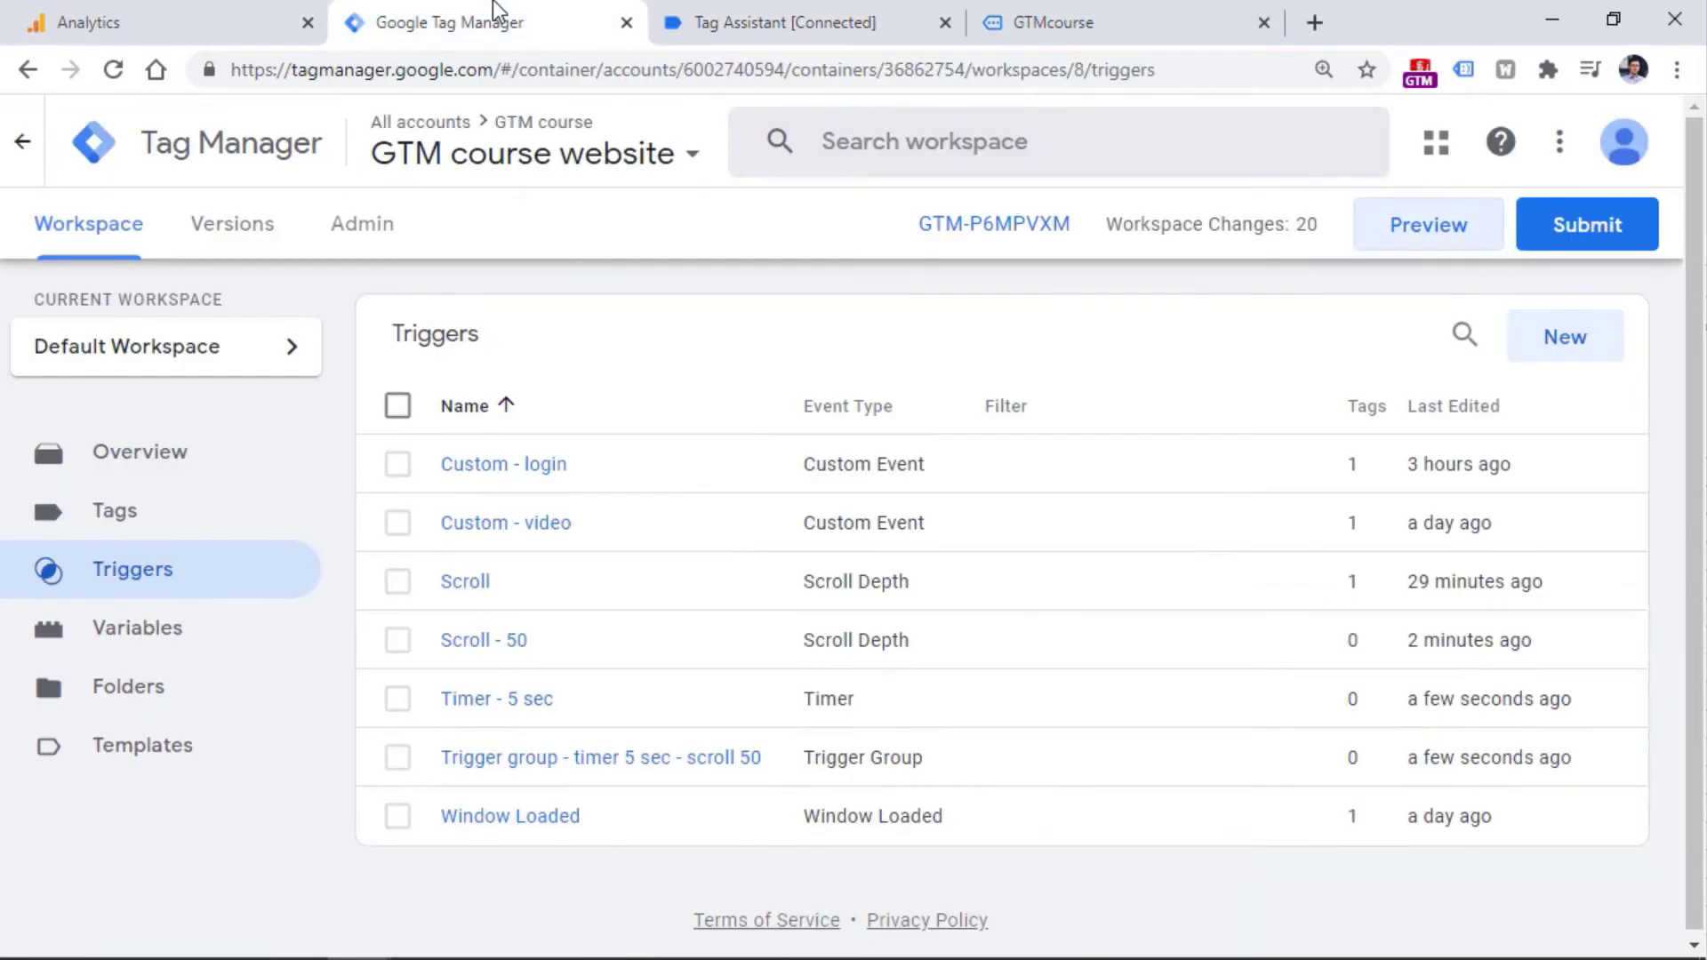
{"action": "left_click", "coordinate": [135, 524]}
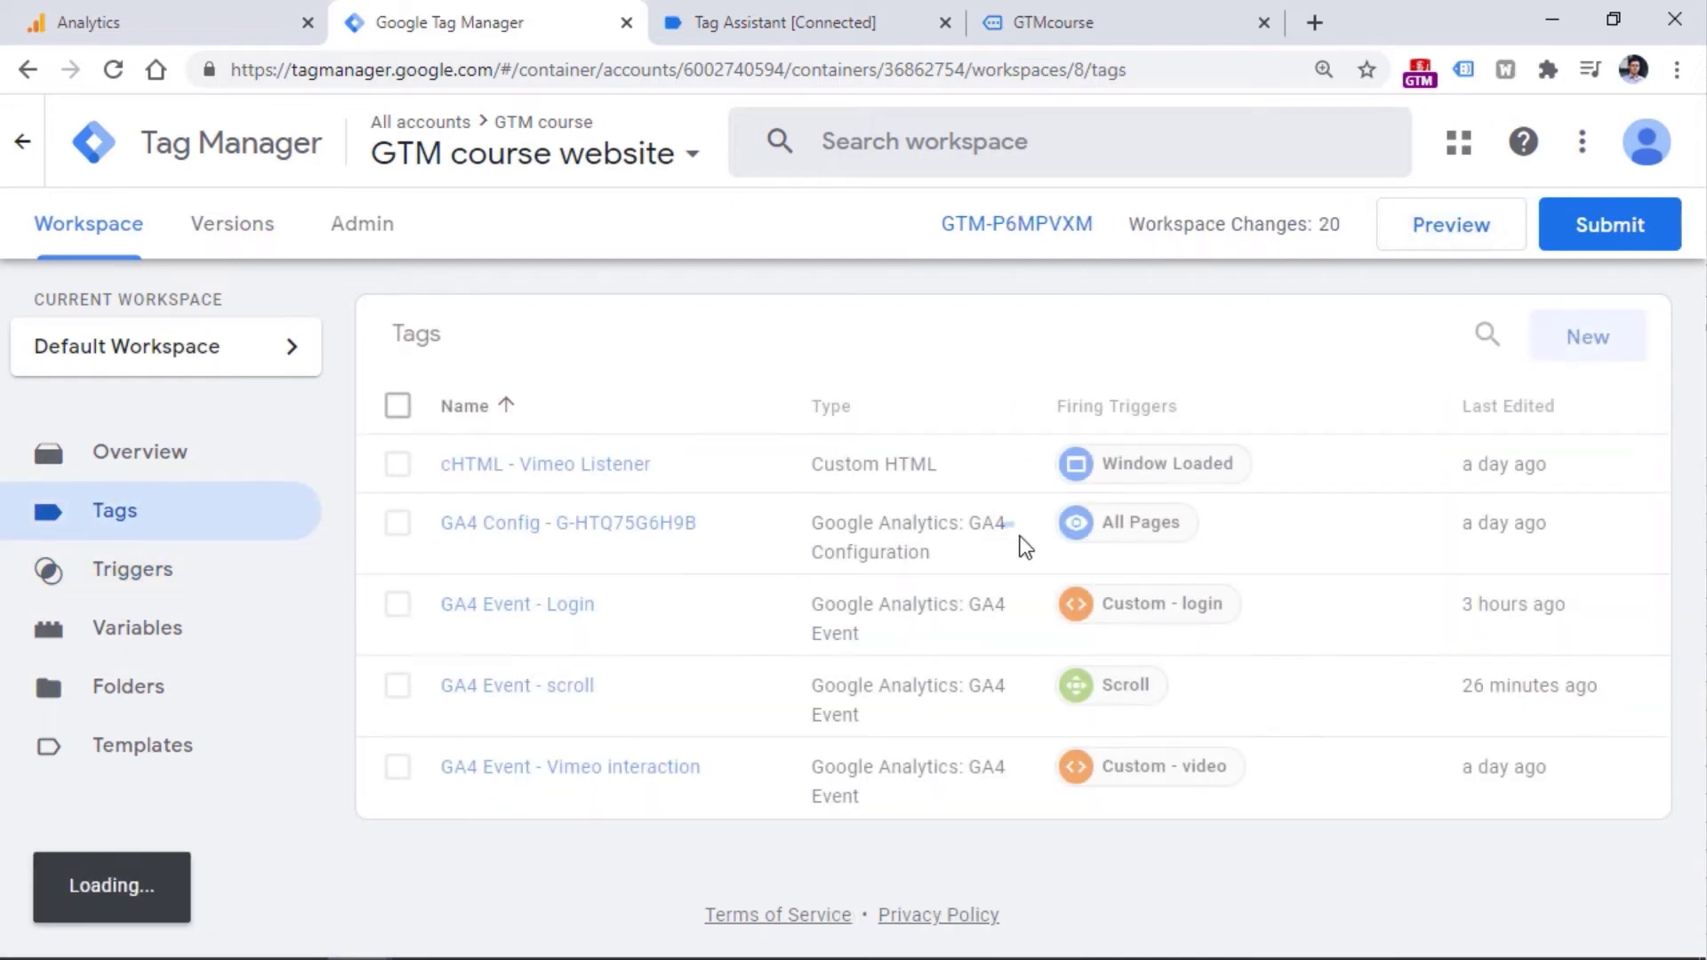
{"action": "left_click", "coordinate": [1625, 339]}
{"action": "left_click", "coordinate": [396, 453]}
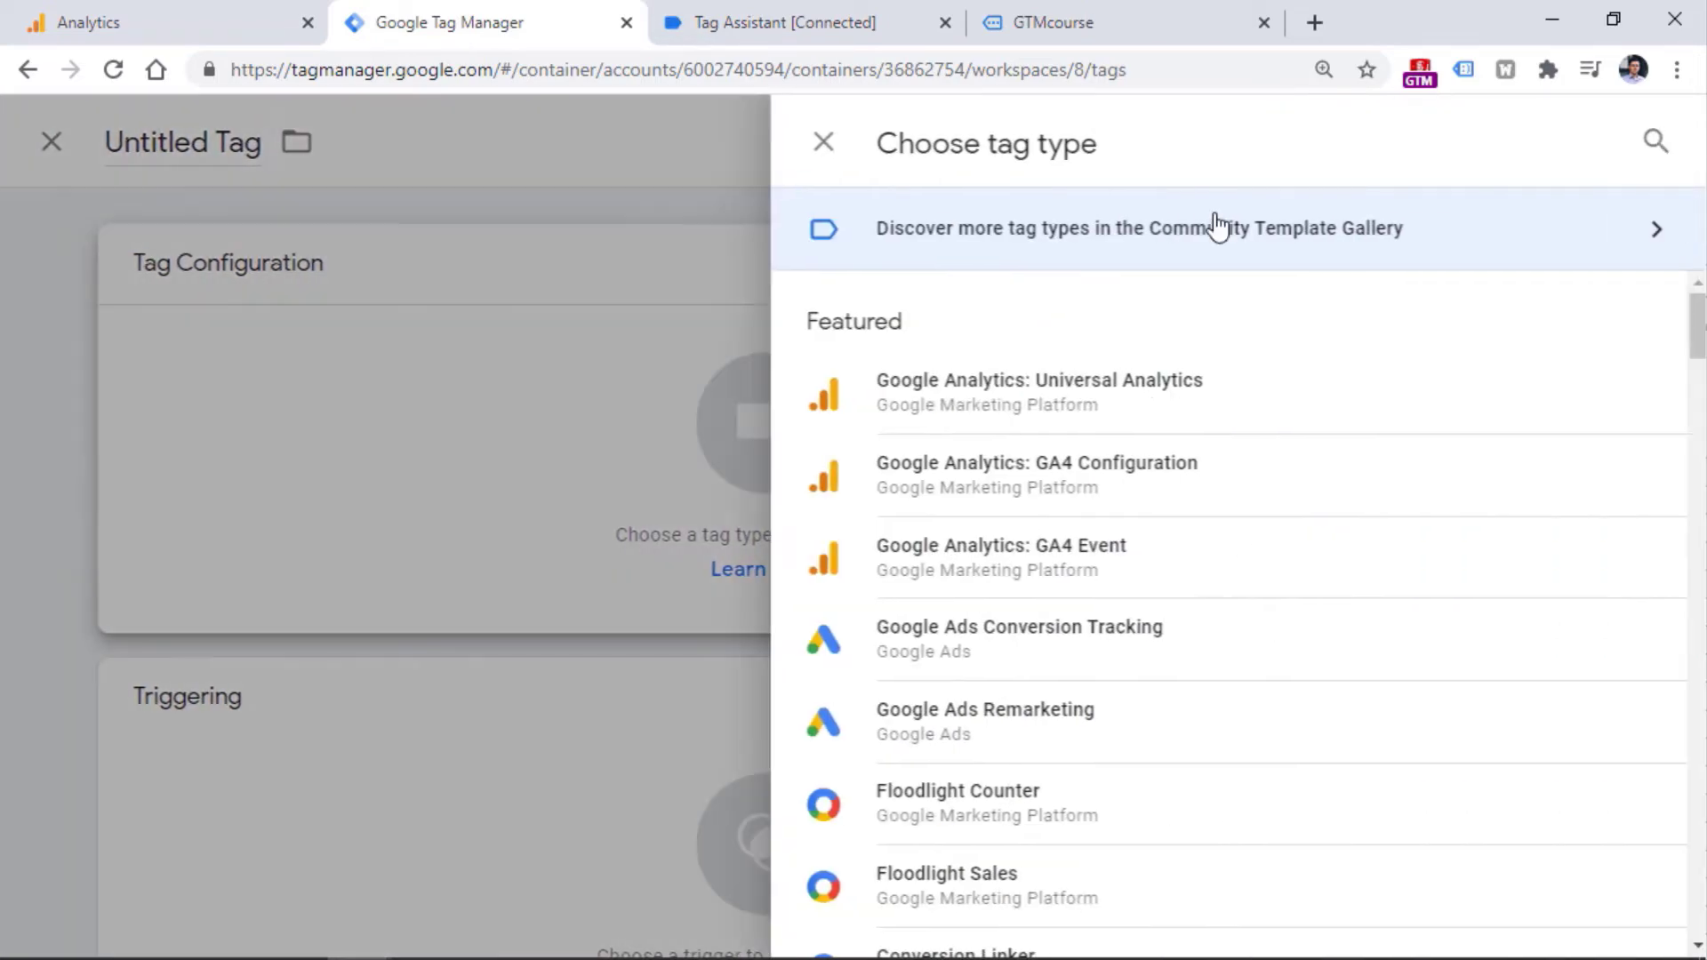
{"action": "left_click", "coordinate": [1042, 578]}
{"action": "left_click", "coordinate": [425, 556]}
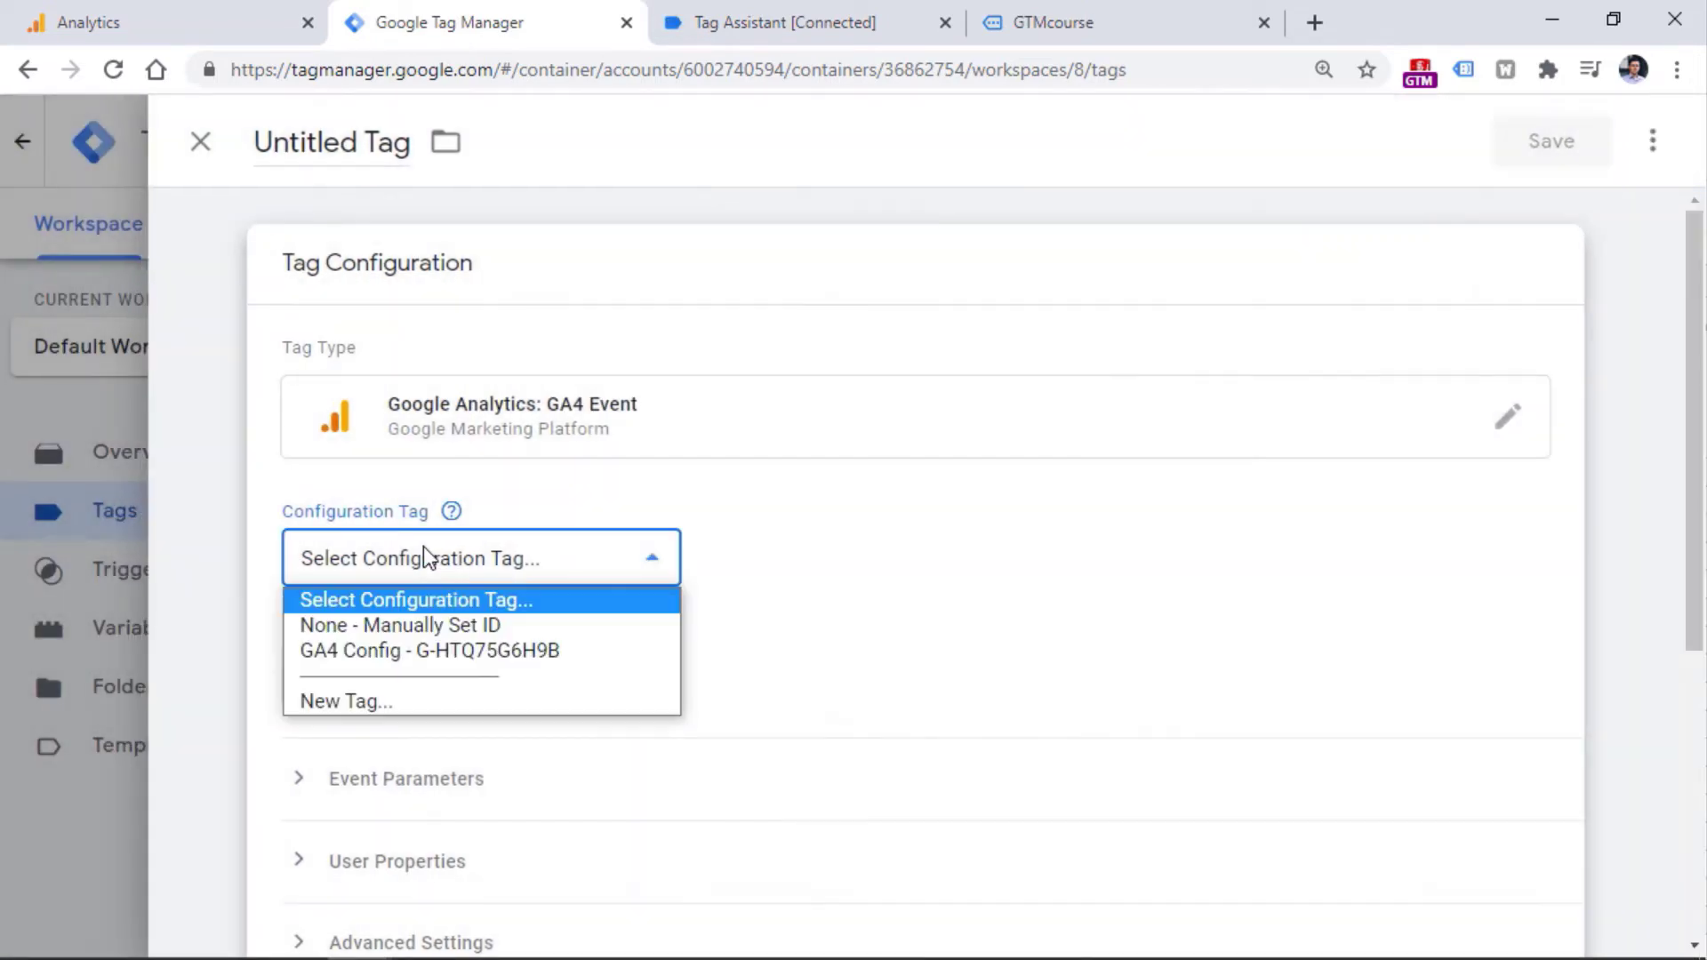
{"action": "left_click", "coordinate": [425, 650]}
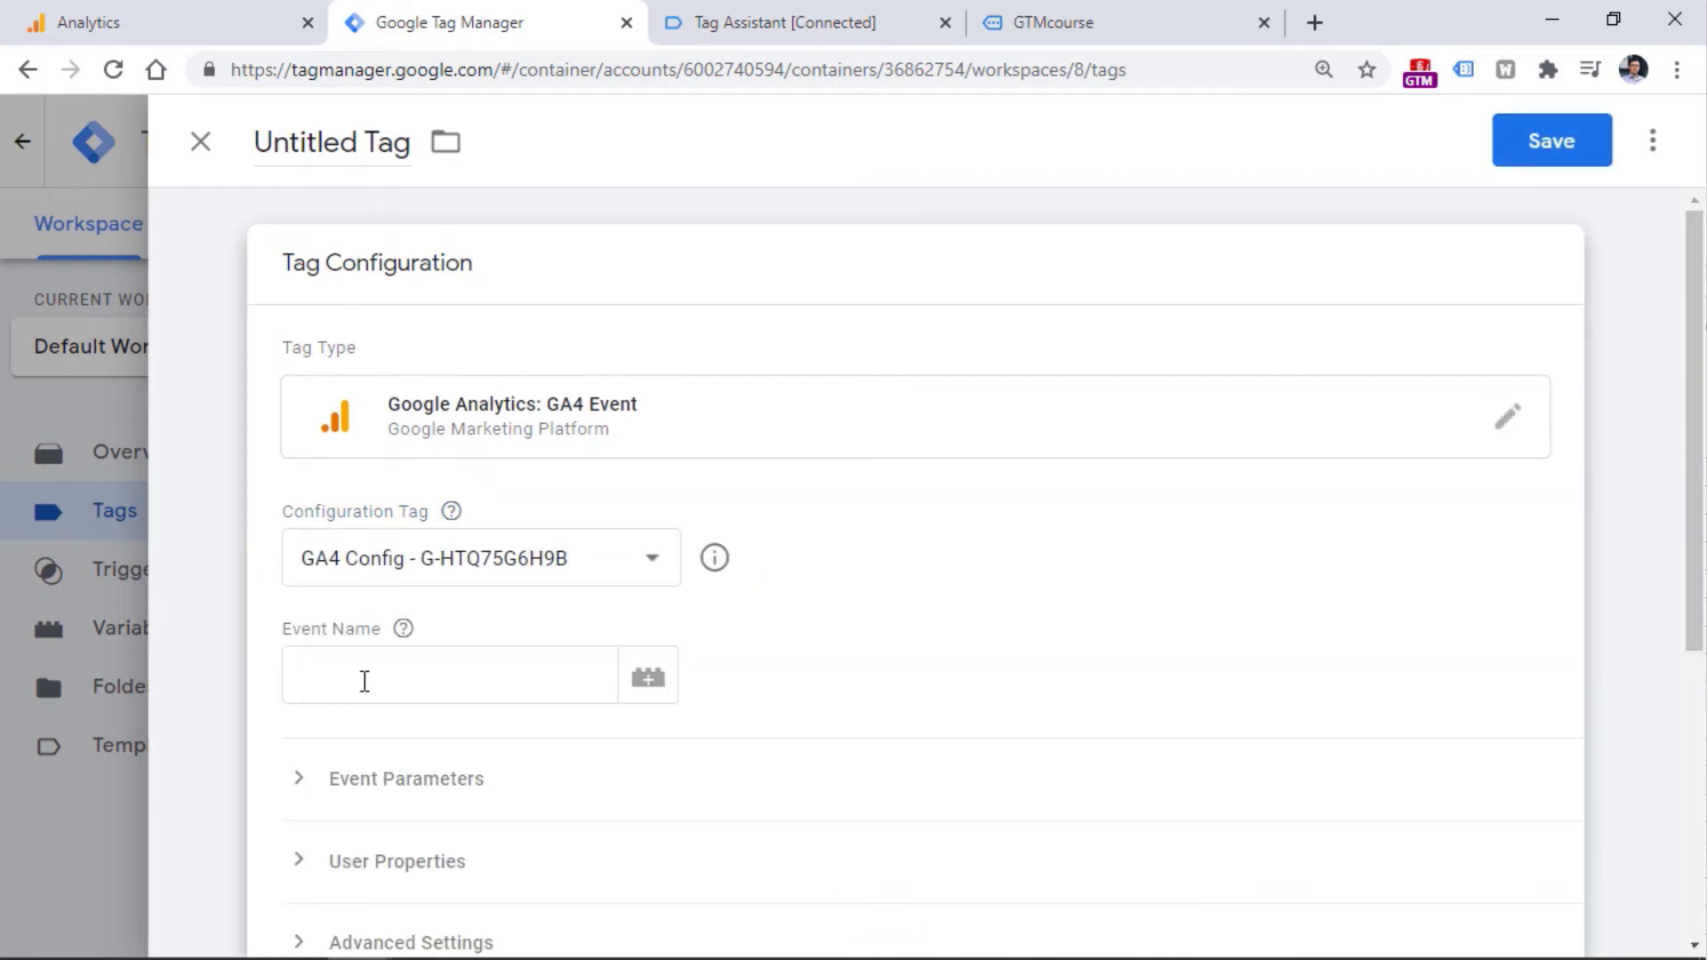
Step: Enter 'engaged_user' as the tag's event name
{"action": "left_click", "coordinate": [442, 674]}
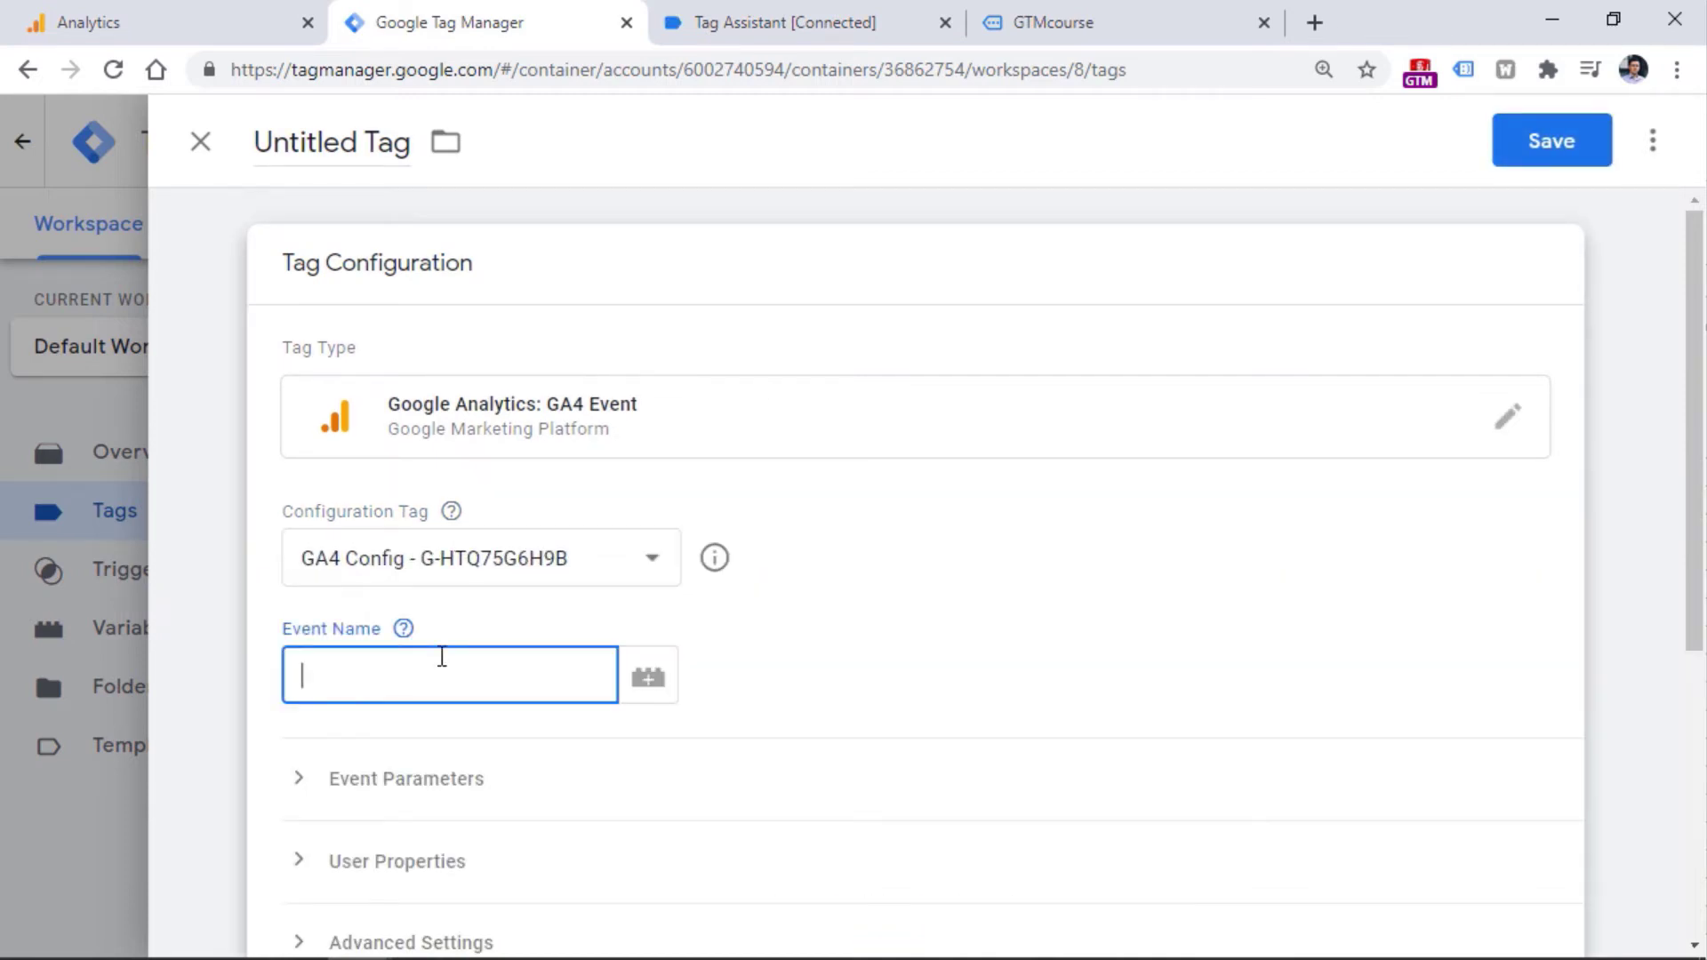
{"action": "type", "text": "engaged_"}
{"action": "type", "text": "user"}
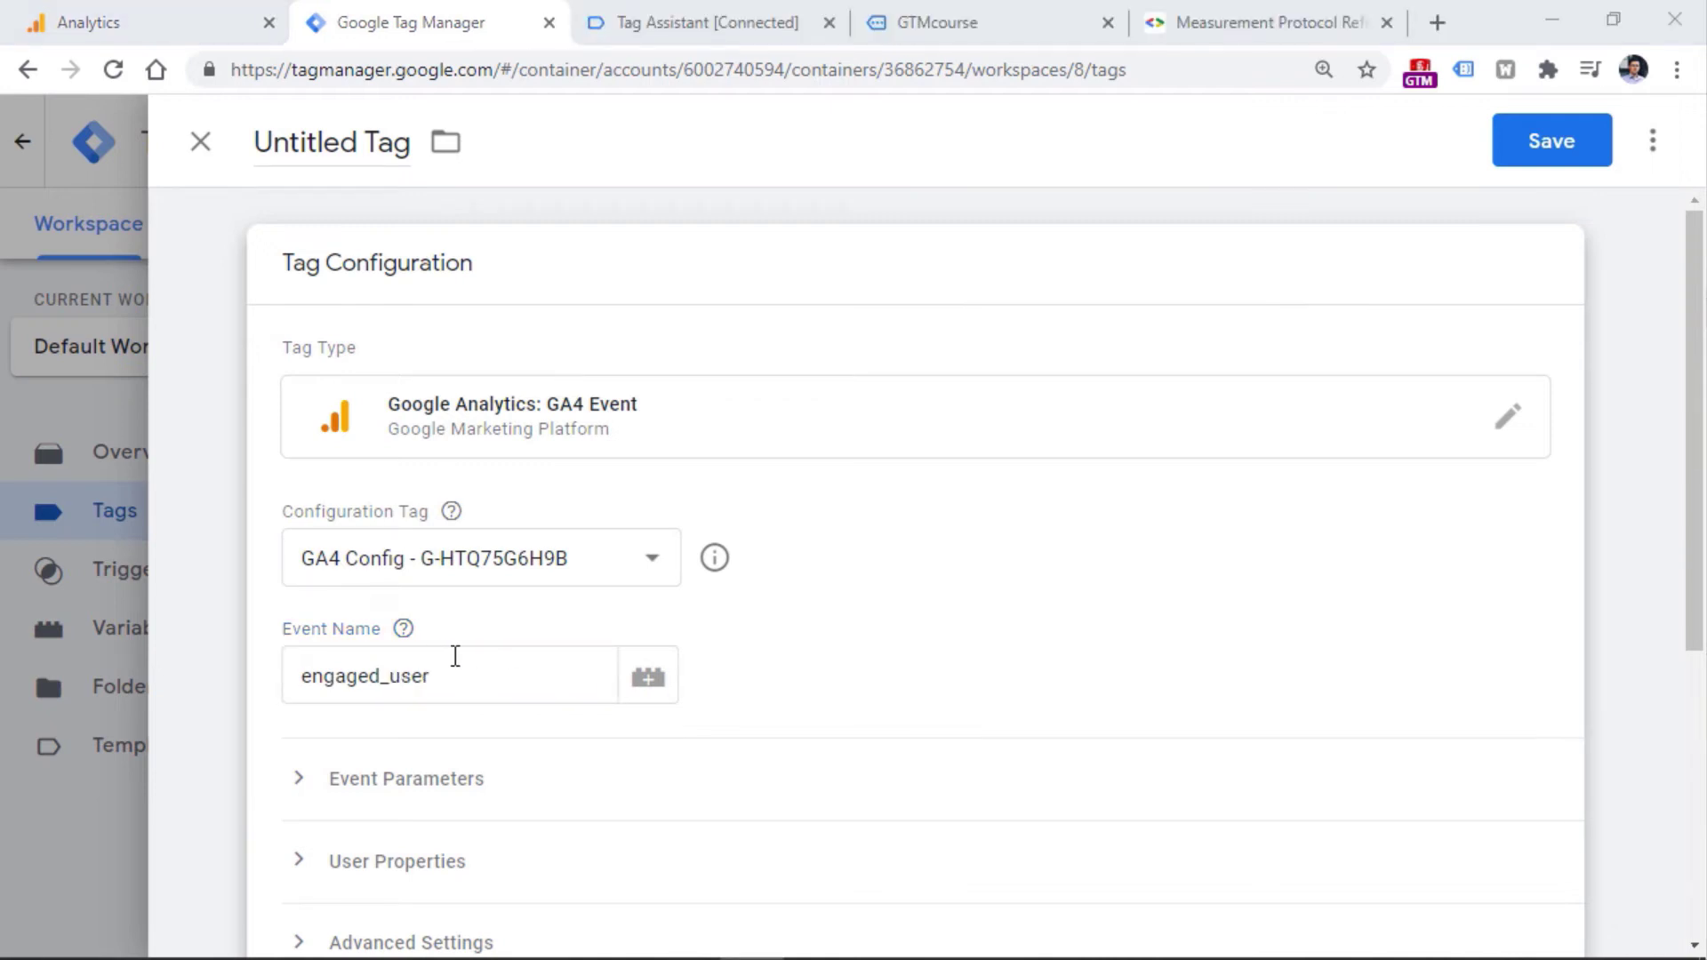
Step: Scroll through GA4 DebugView's recent scroll, page_view and user_engagement events
{"action": "left_click", "coordinate": [105, 19]}
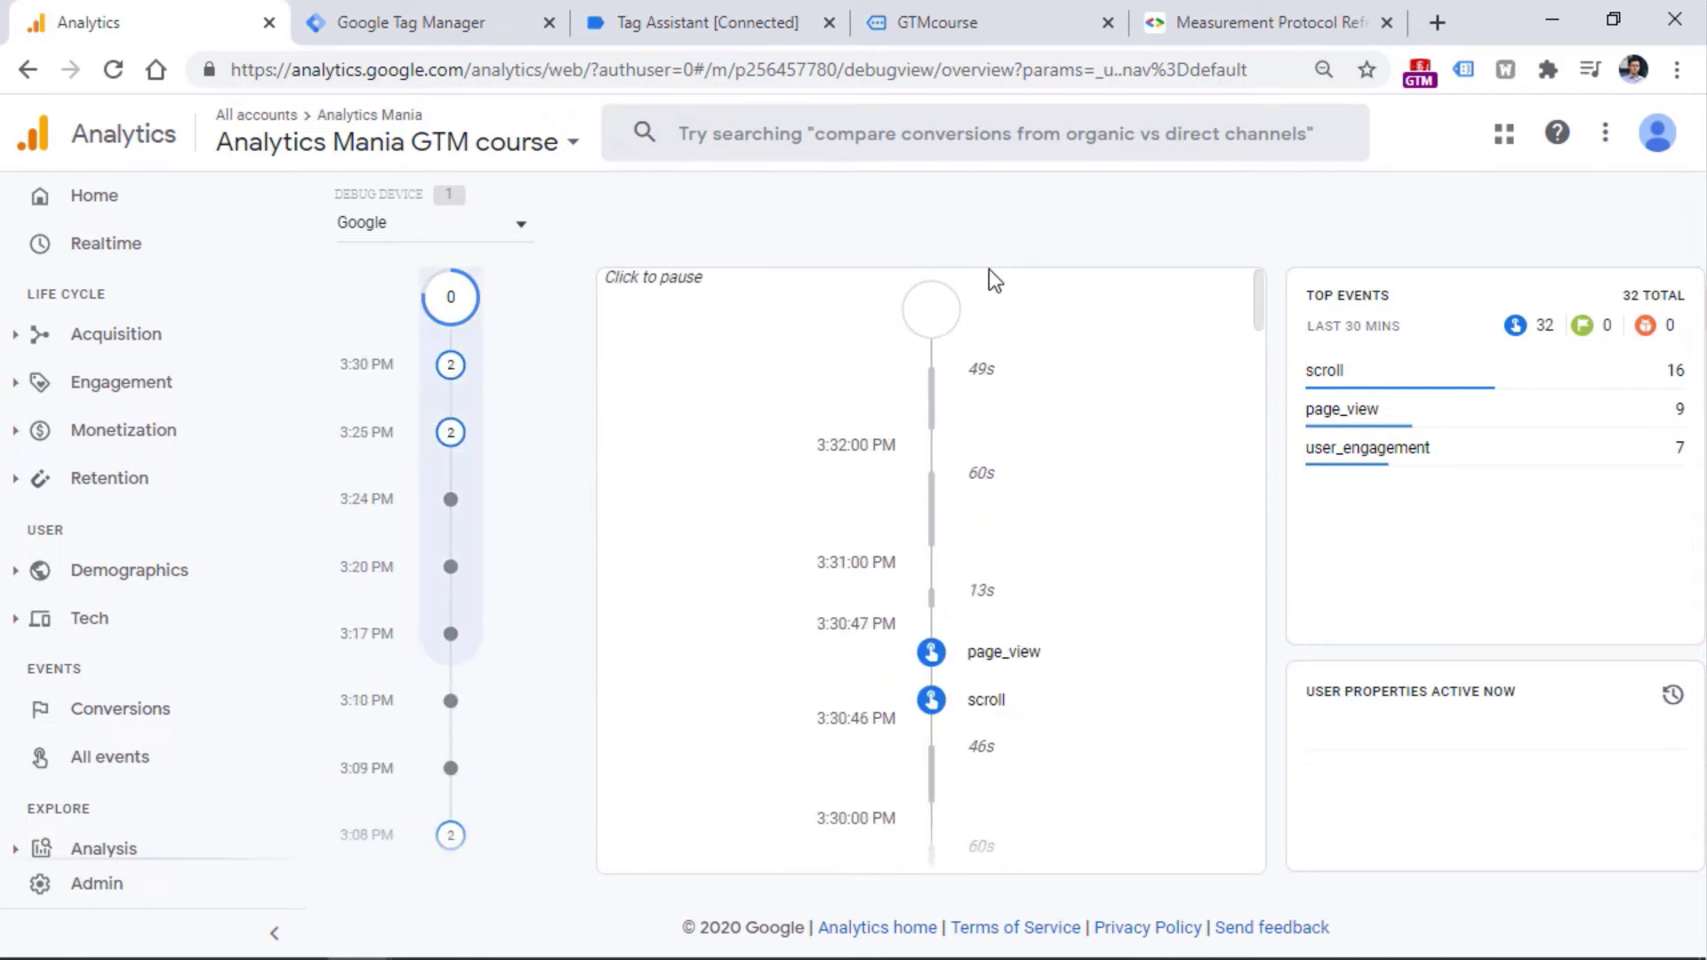
{"action": "scroll", "coordinate": [999, 433], "scroll_direction": "down", "scroll_amount": 2}
{"action": "scroll", "coordinate": [999, 434], "scroll_direction": "down", "scroll_amount": 10}
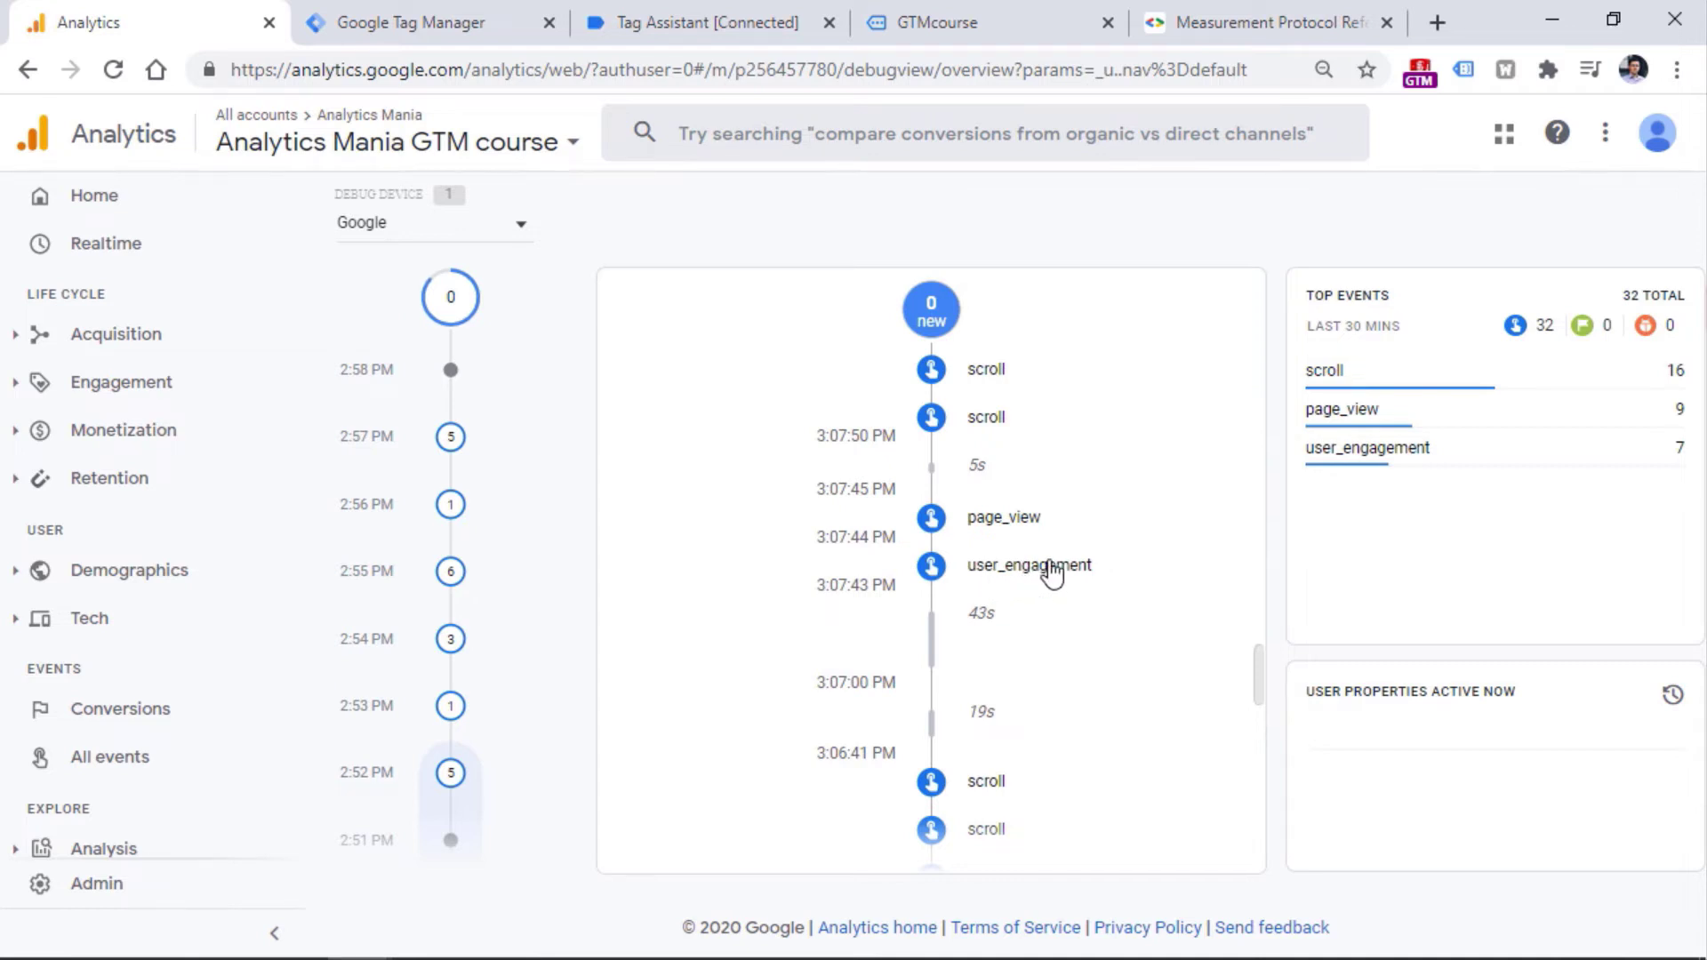
Step: Go to the reserved event names documentation and highlight user_engagement
{"action": "key", "text": "ctrl+Tab"}
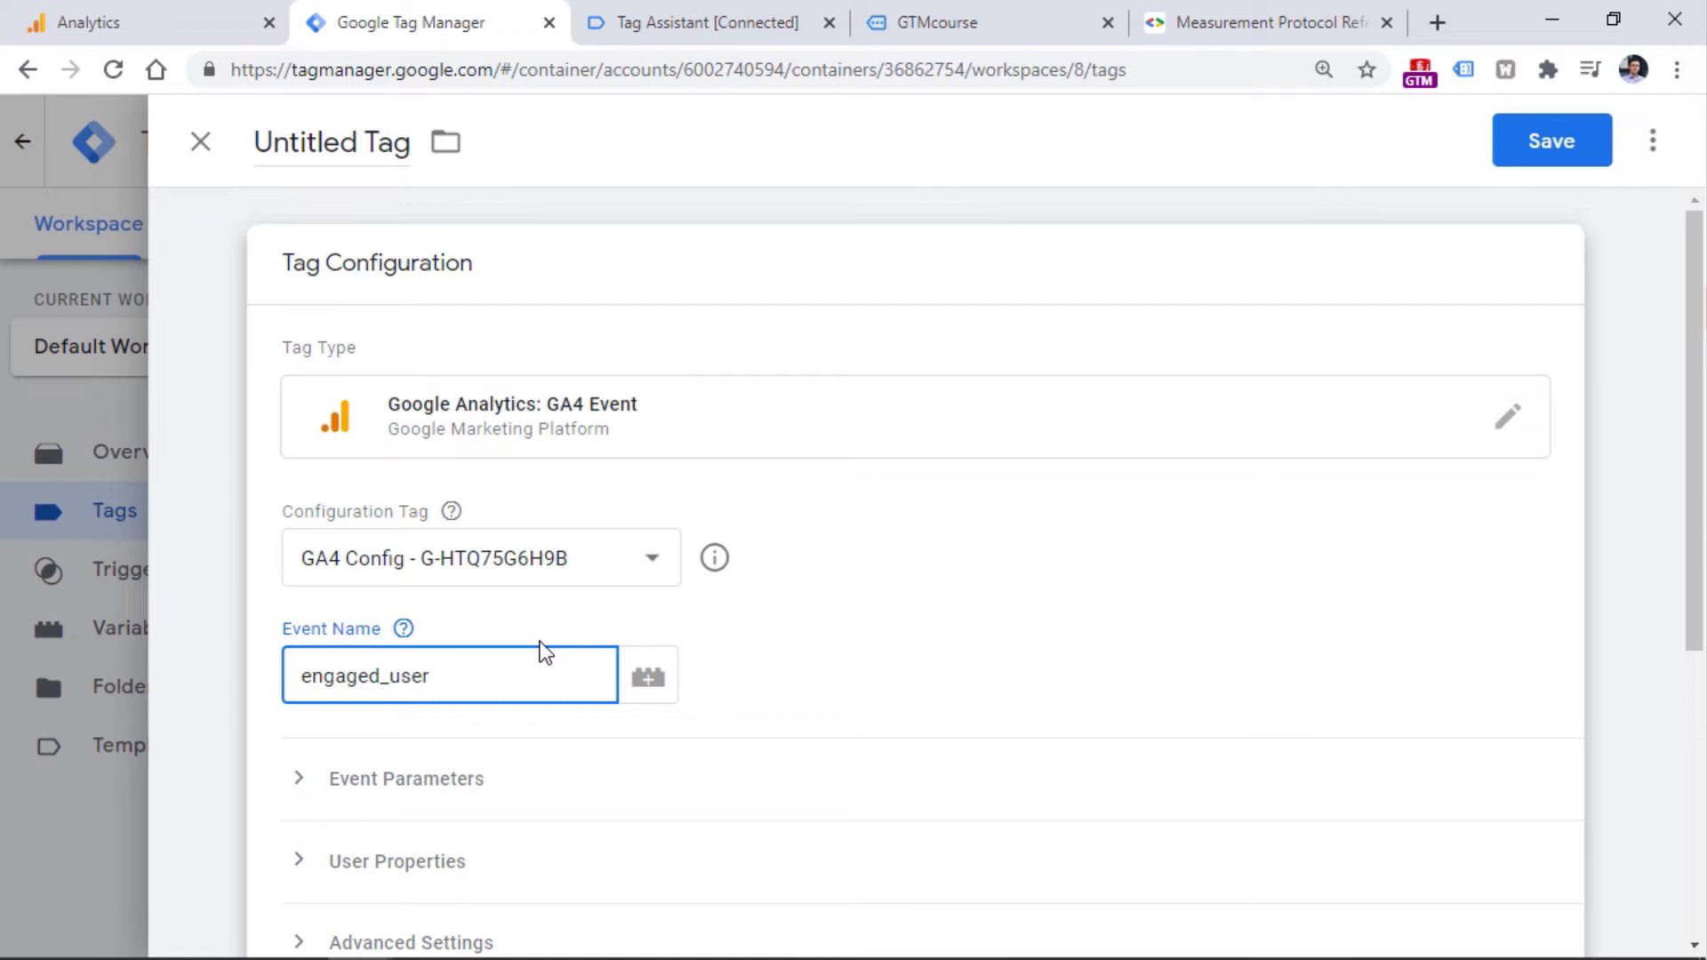
{"action": "key", "text": "ctrl+9"}
{"action": "left_click_drag", "start_coordinate": [498, 725], "coordinate": [679, 724]}
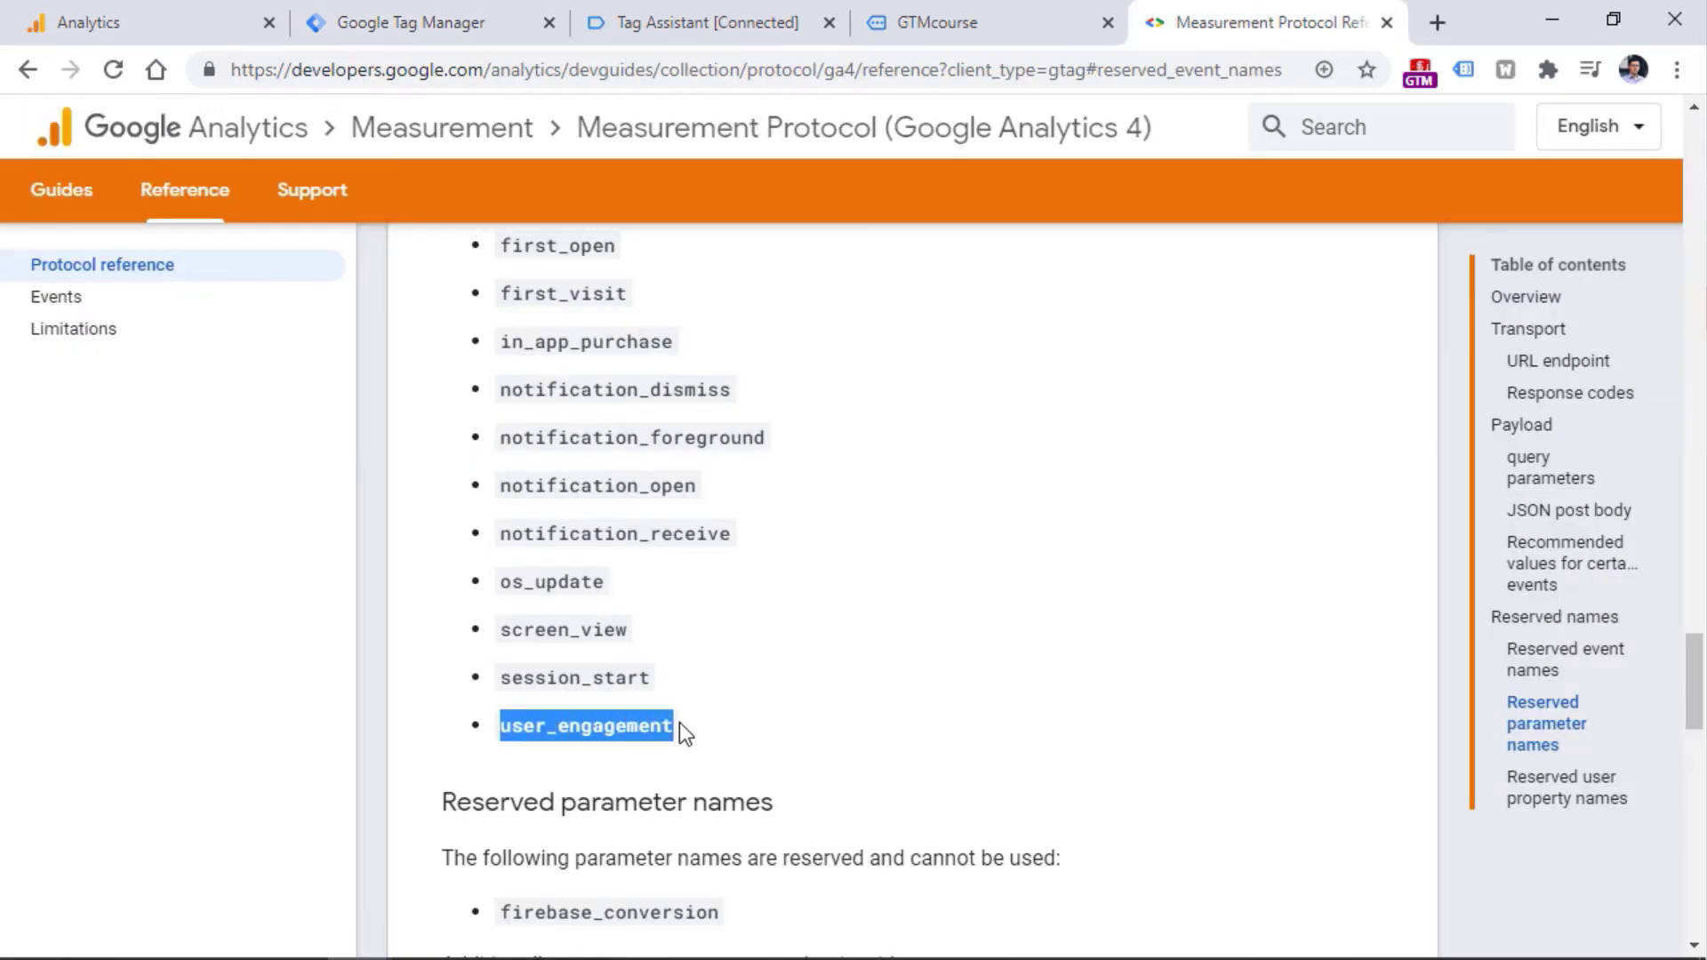
Step: Reselect user_engagement in the reserved event names list, then return to the GA4 Event tag
{"action": "scroll", "coordinate": [679, 724], "scroll_direction": "up", "scroll_amount": 10}
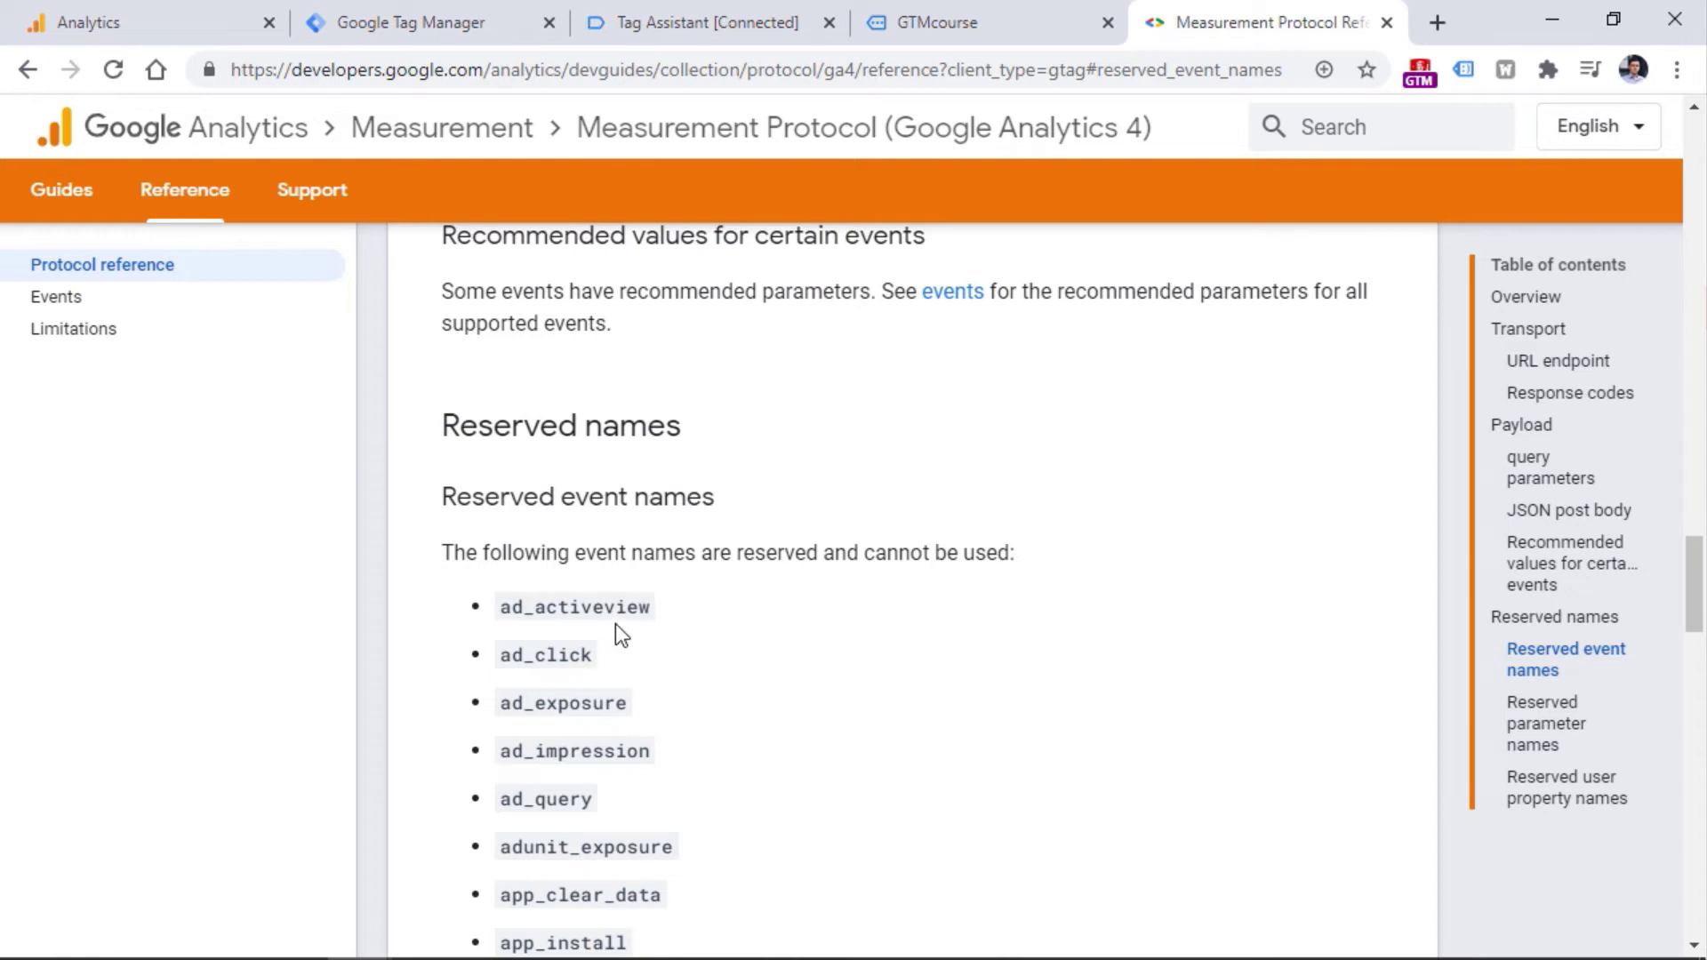
{"action": "scroll", "coordinate": [590, 609], "scroll_direction": "down", "scroll_amount": 10}
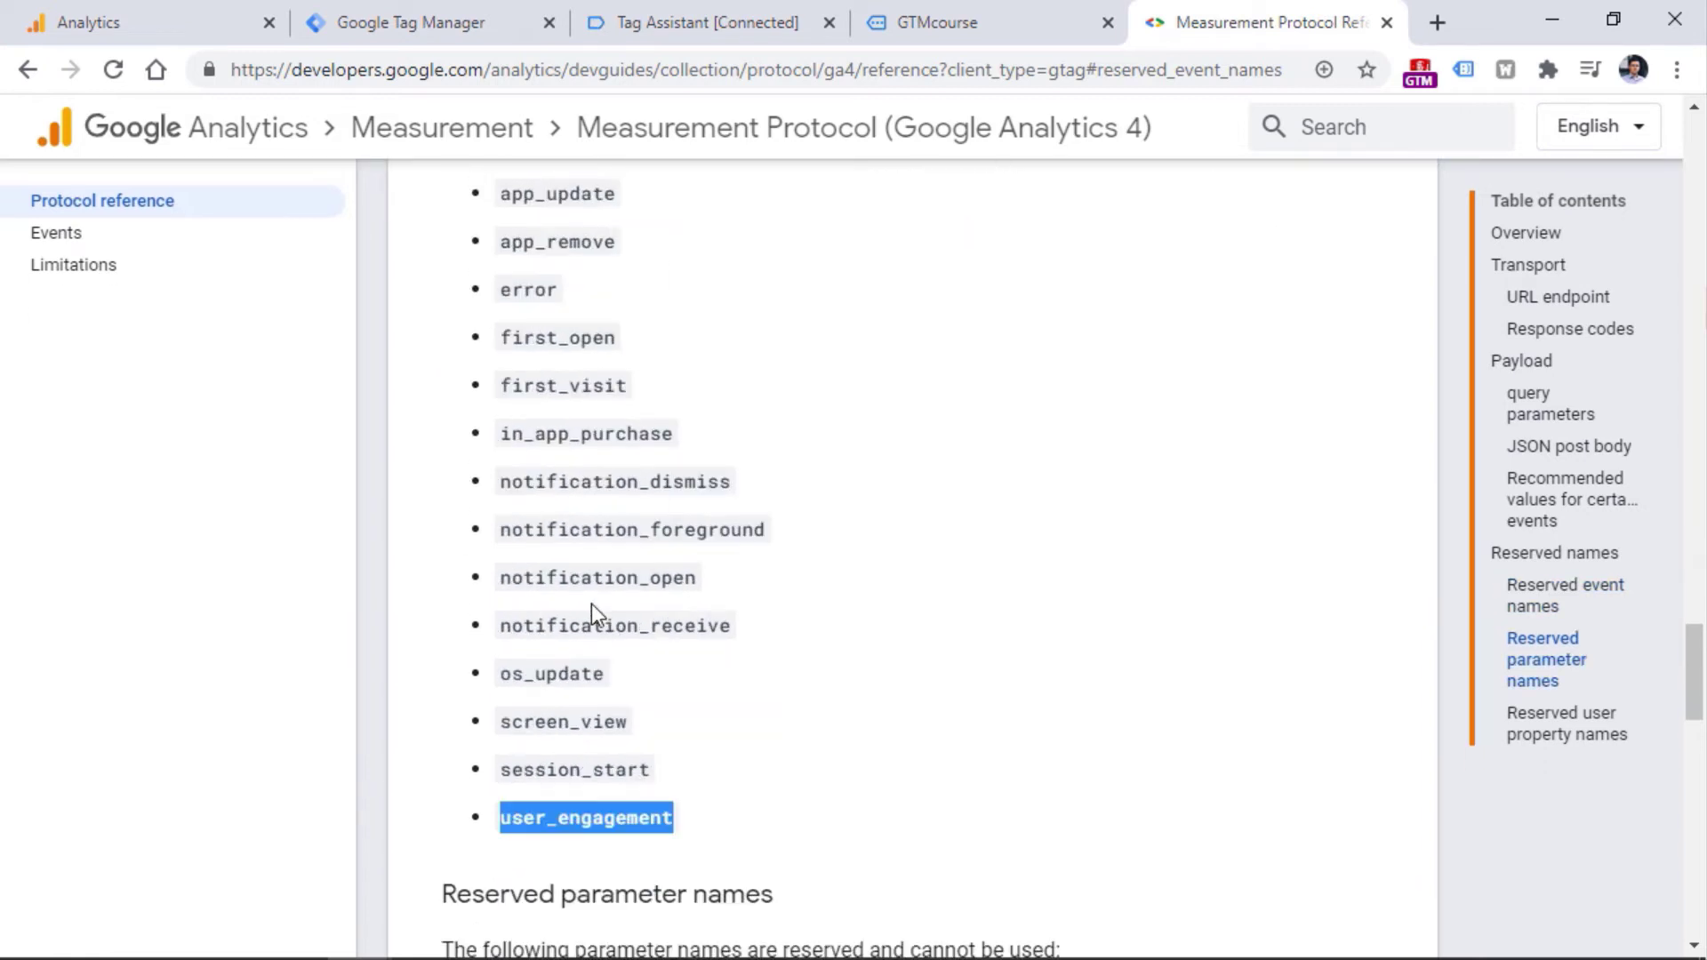
{"action": "scroll", "coordinate": [591, 446], "scroll_direction": "up", "scroll_amount": 5}
{"action": "left_click_drag", "start_coordinate": [500, 726], "coordinate": [675, 726]}
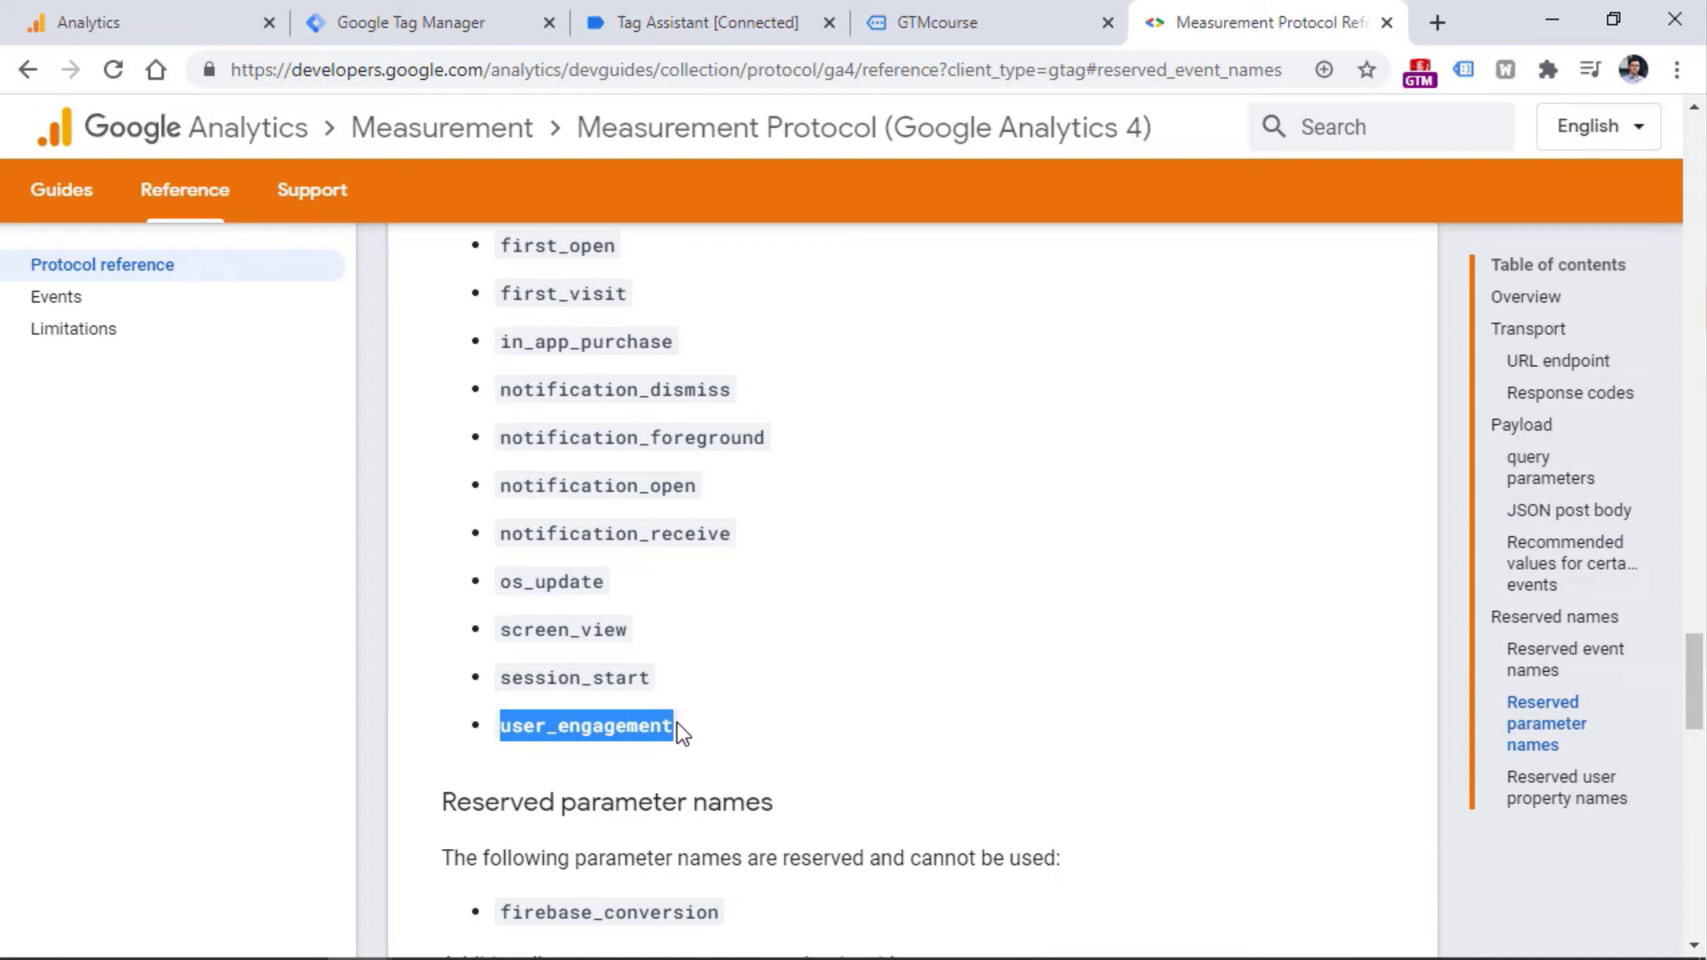
{"action": "left_click", "coordinate": [503, 37]}
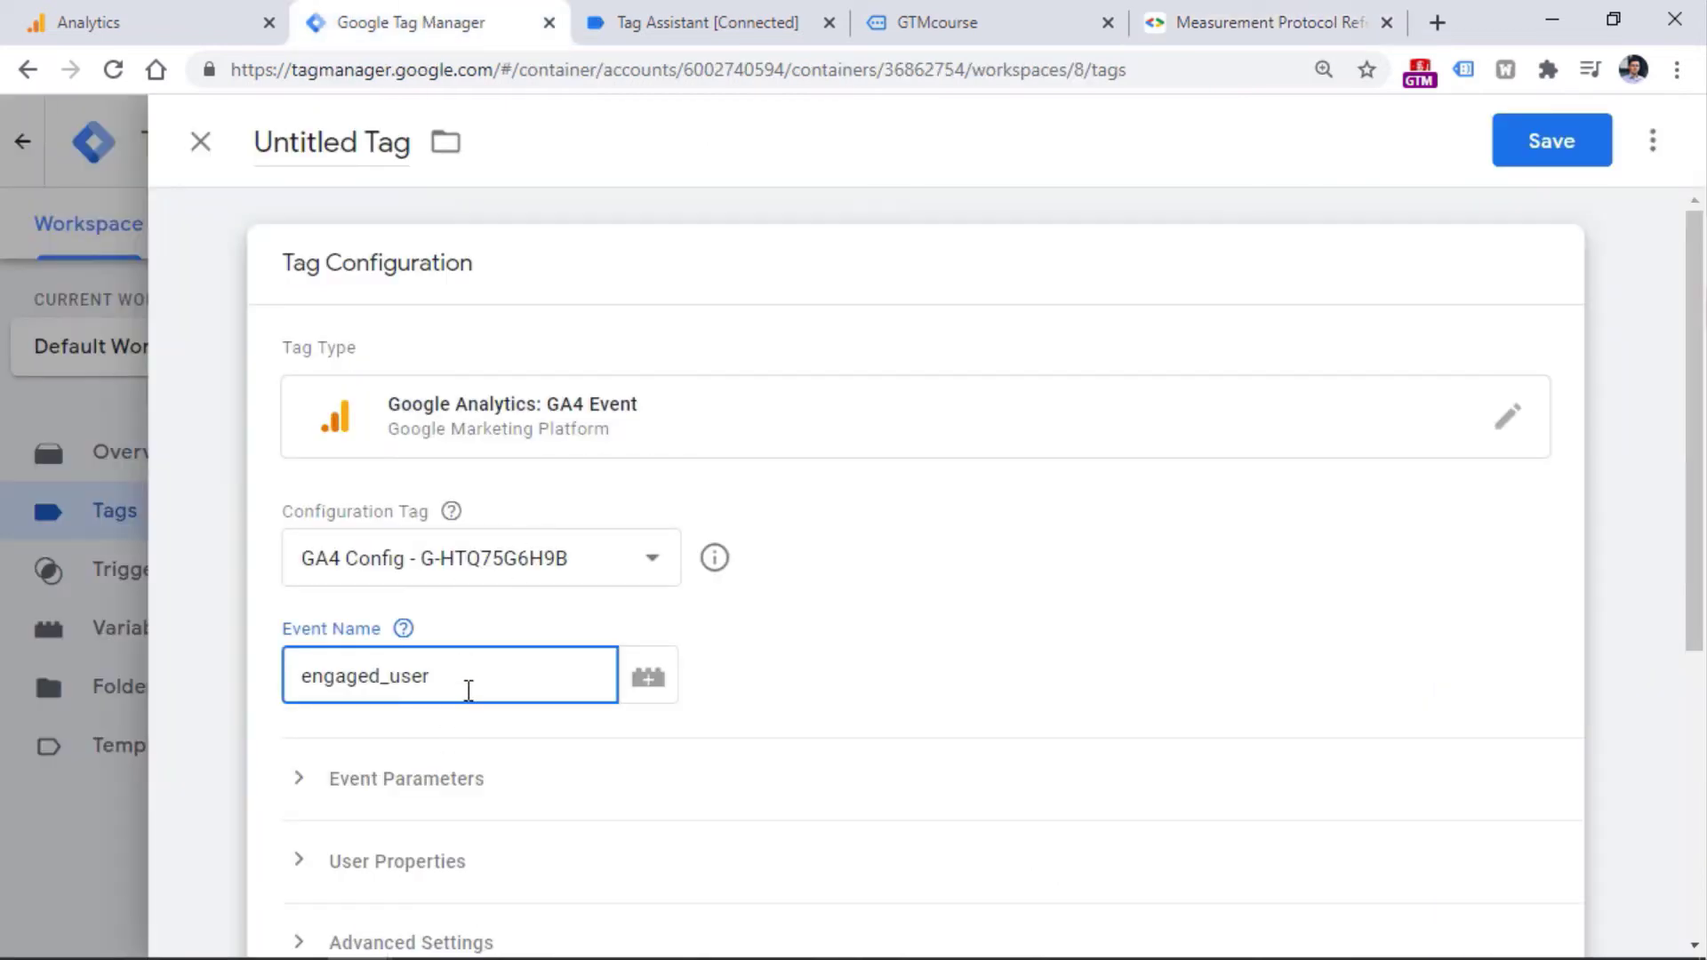
Step: Fire the tag on 'Trigger group - timer 5 sec - scroll 50', name it 'GA4 Event - engaged_user' and save
{"action": "left_click_drag", "start_coordinate": [474, 674], "coordinate": [292, 676]}
{"action": "scroll", "coordinate": [543, 562], "scroll_direction": "down", "scroll_amount": 5}
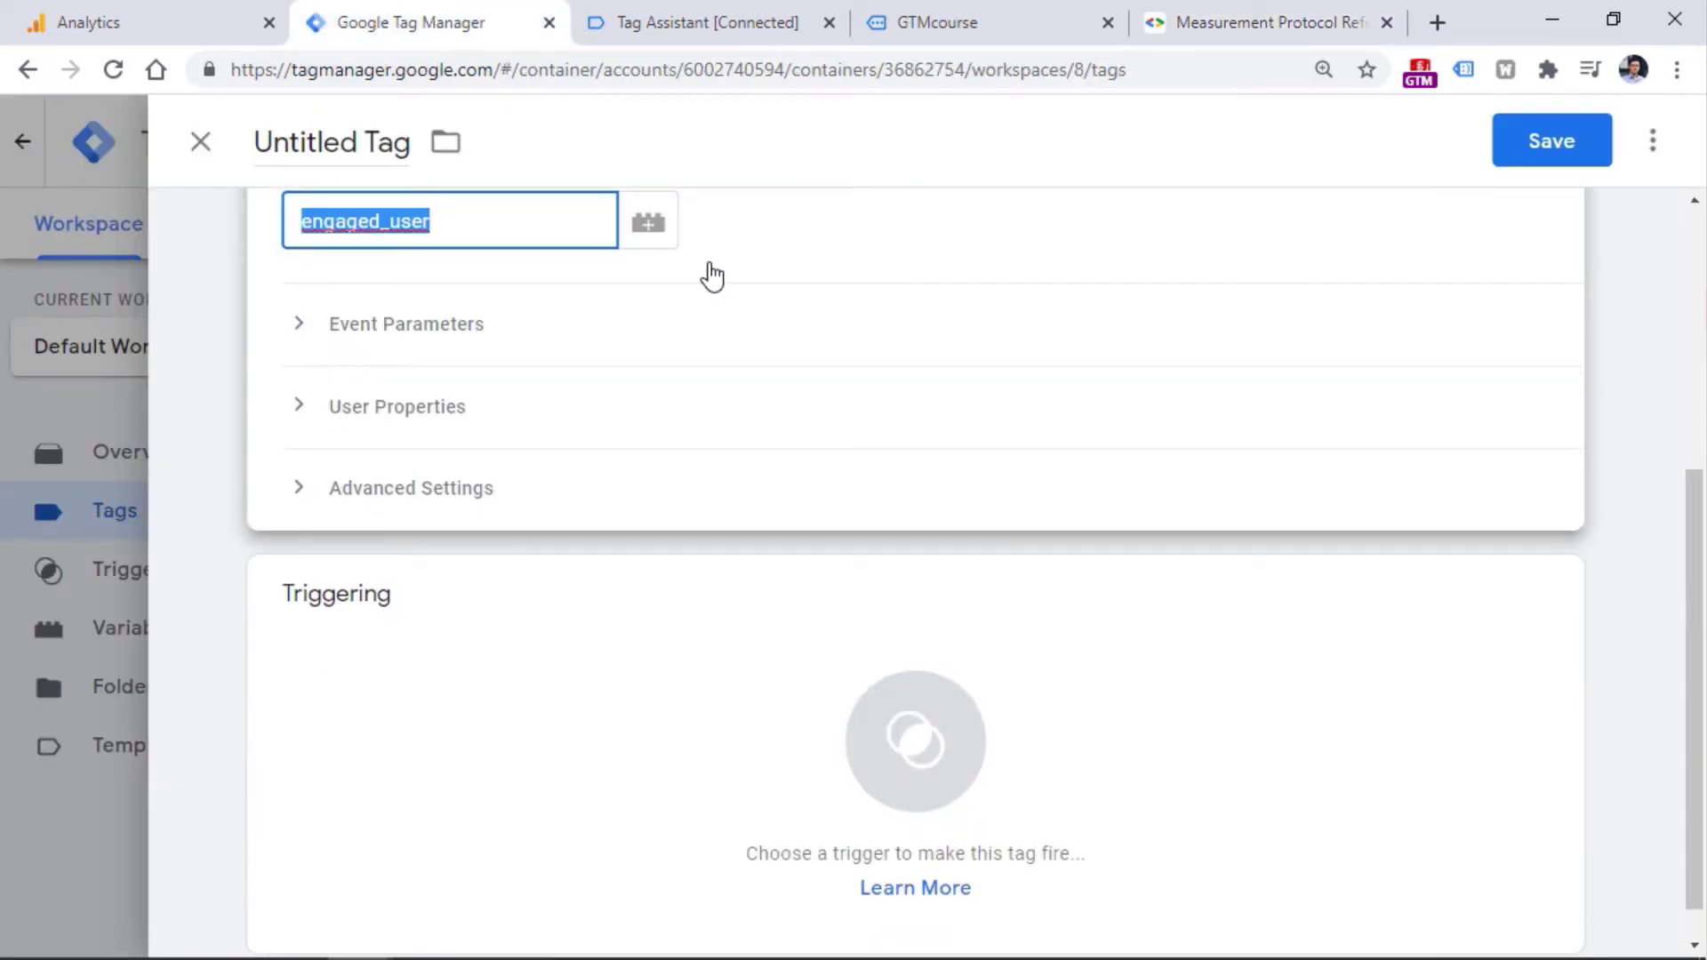
{"action": "left_click", "coordinate": [405, 639]}
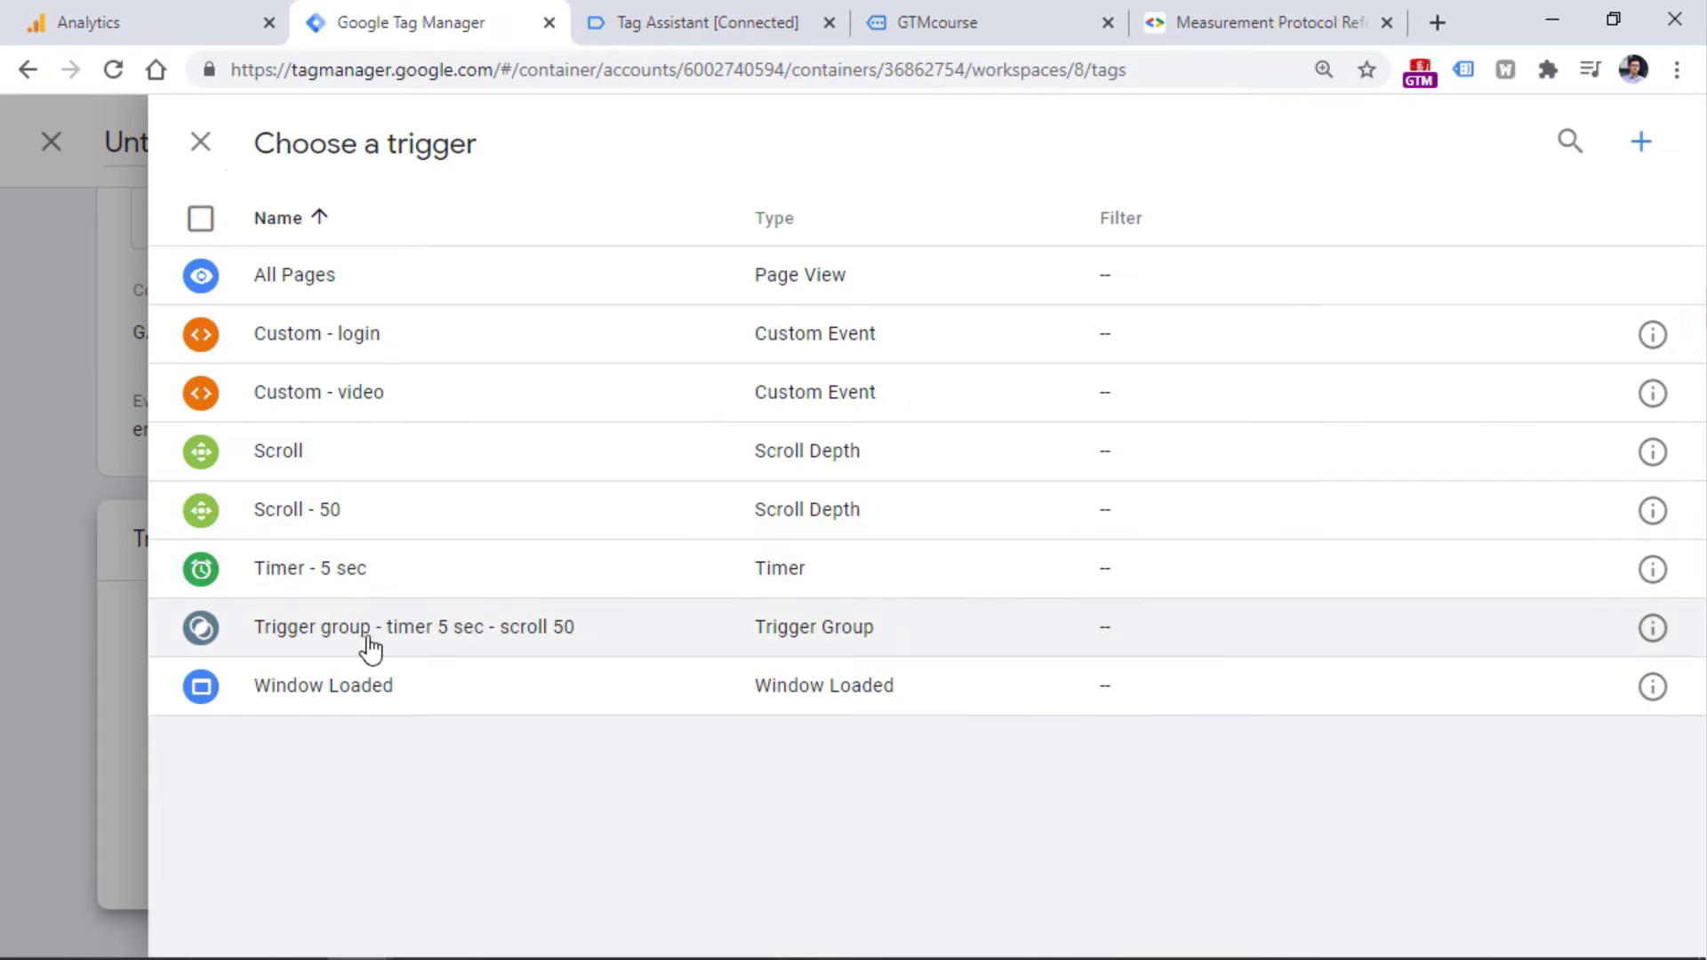
{"action": "left_click", "coordinate": [367, 633]}
{"action": "left_click", "coordinate": [320, 144]}
{"action": "type", "text": "GA4 Event - engaged_user"}
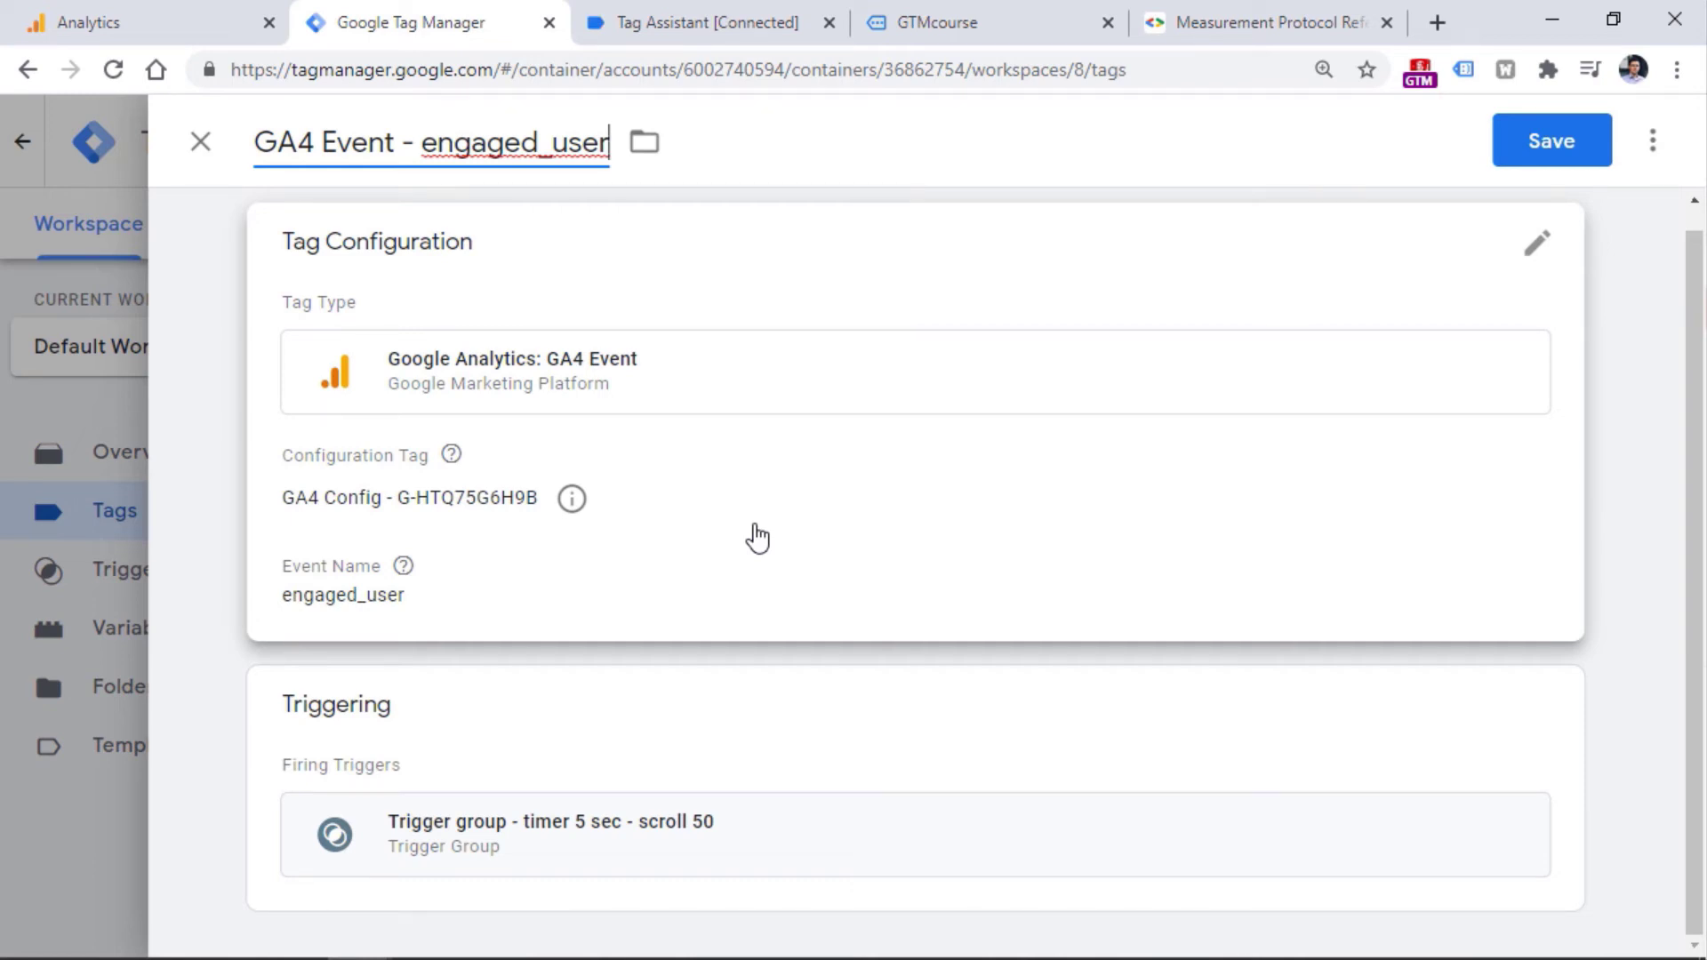
{"action": "left_click", "coordinate": [1545, 141]}
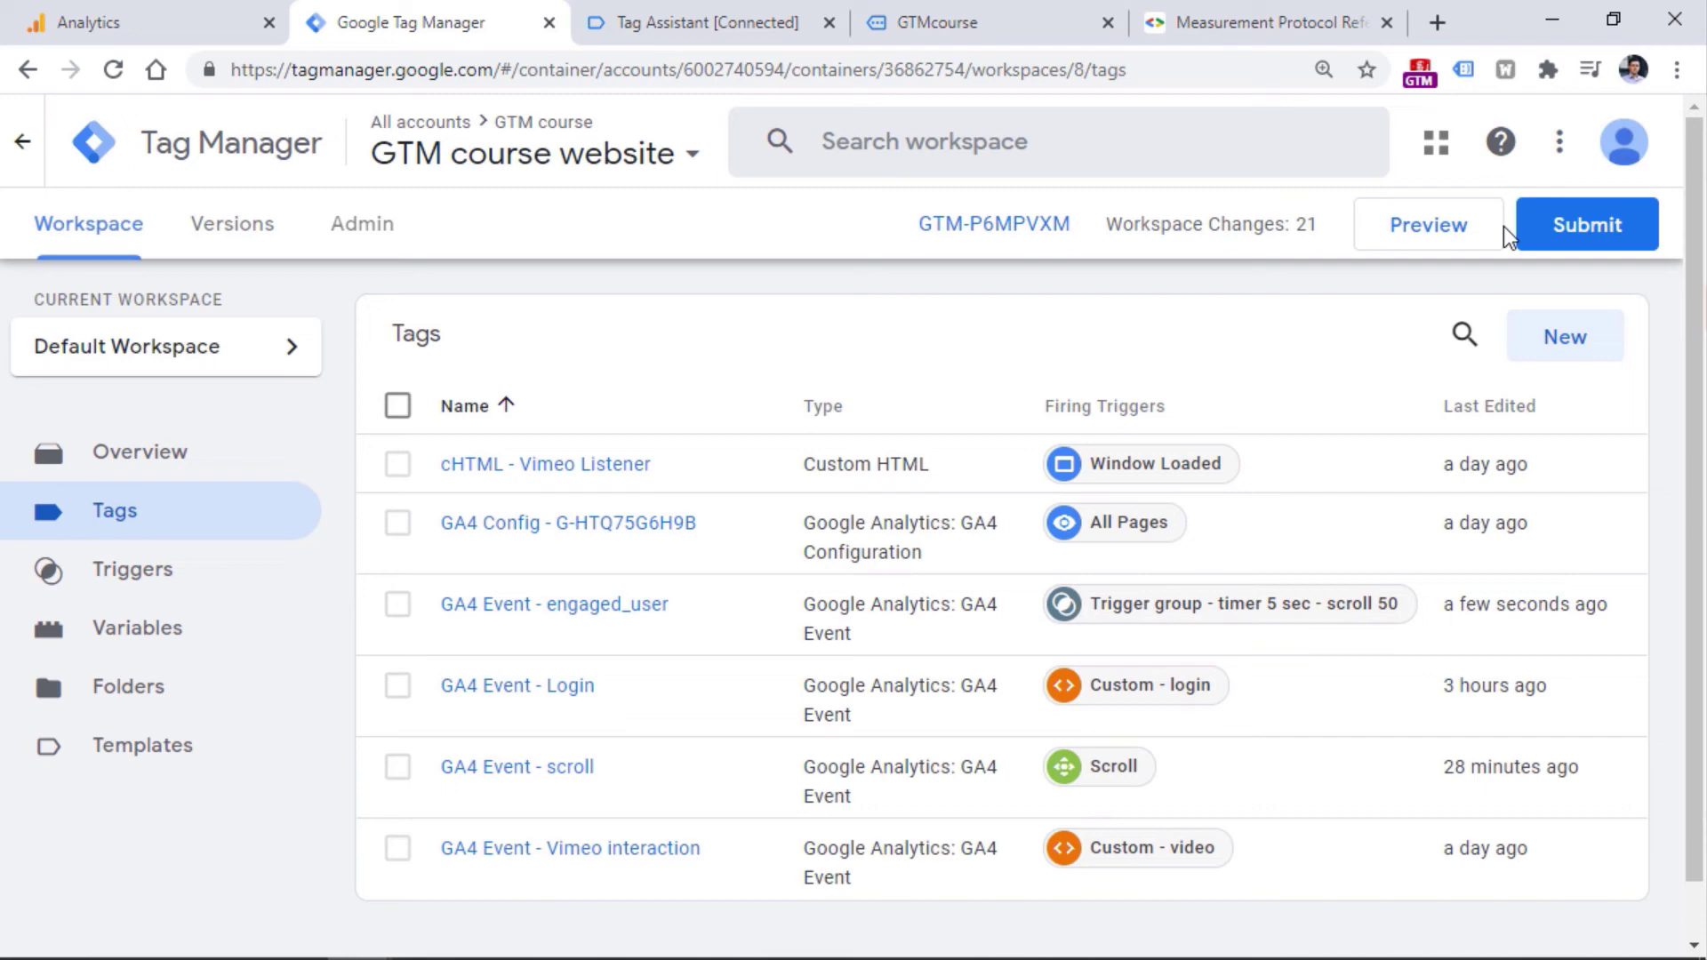
Step: Start a fresh preview session and scroll the store page to trigger events
{"action": "left_click", "coordinate": [1447, 233]}
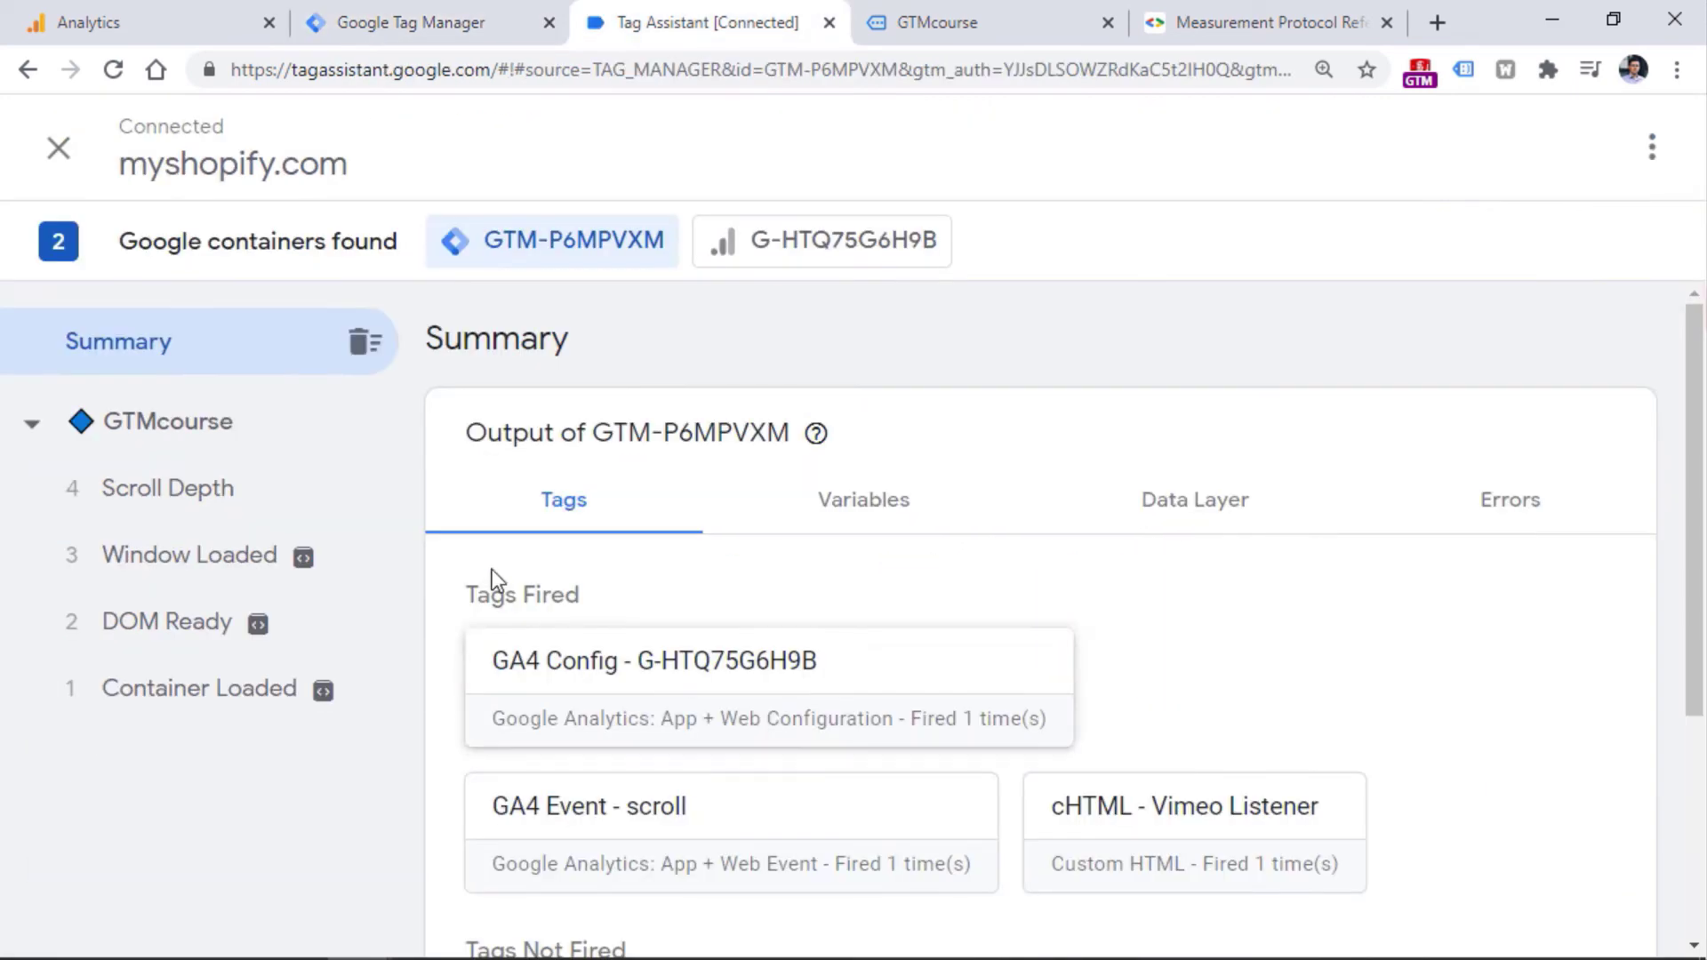
{"action": "left_click", "coordinate": [1010, 17]}
{"action": "scroll", "coordinate": [930, 419], "scroll_direction": "down", "scroll_amount": 10}
{"action": "scroll", "coordinate": [930, 430], "scroll_direction": "up", "scroll_amount": 10}
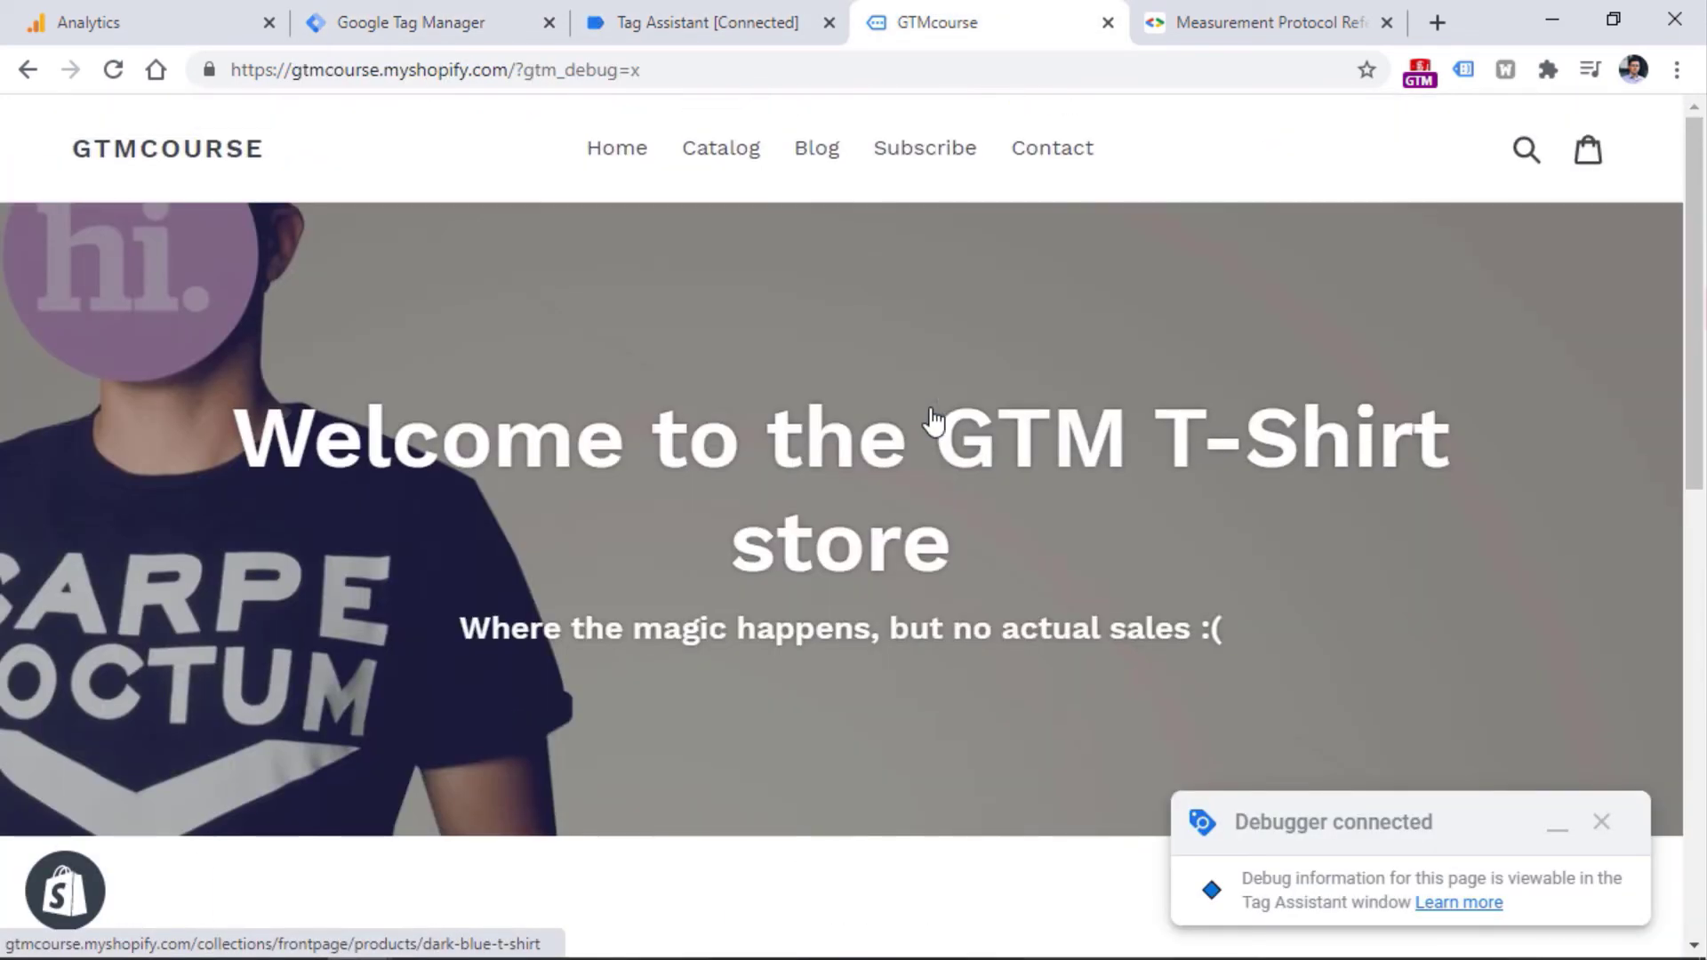
{"action": "scroll", "coordinate": [930, 431], "scroll_direction": "down", "scroll_amount": 10}
Step: In Tag Assistant, check the Timer and Trigger Group events for the fired engaged_user tag
{"action": "left_click", "coordinate": [729, 22]}
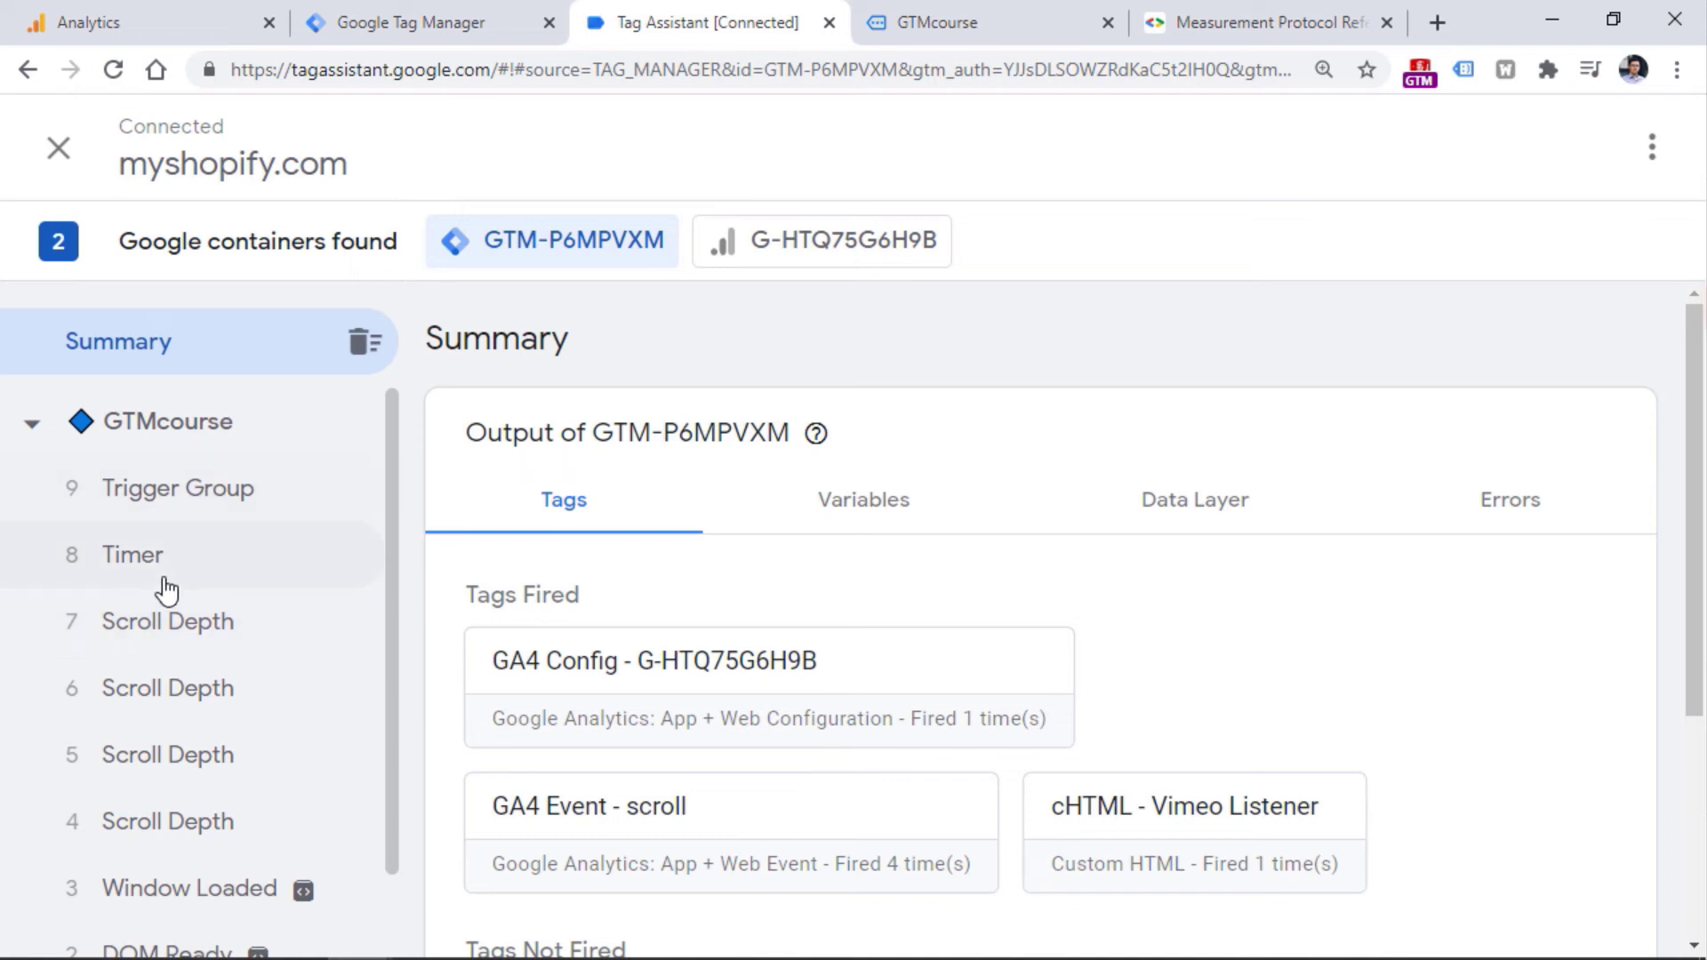
{"action": "left_click", "coordinate": [174, 581]}
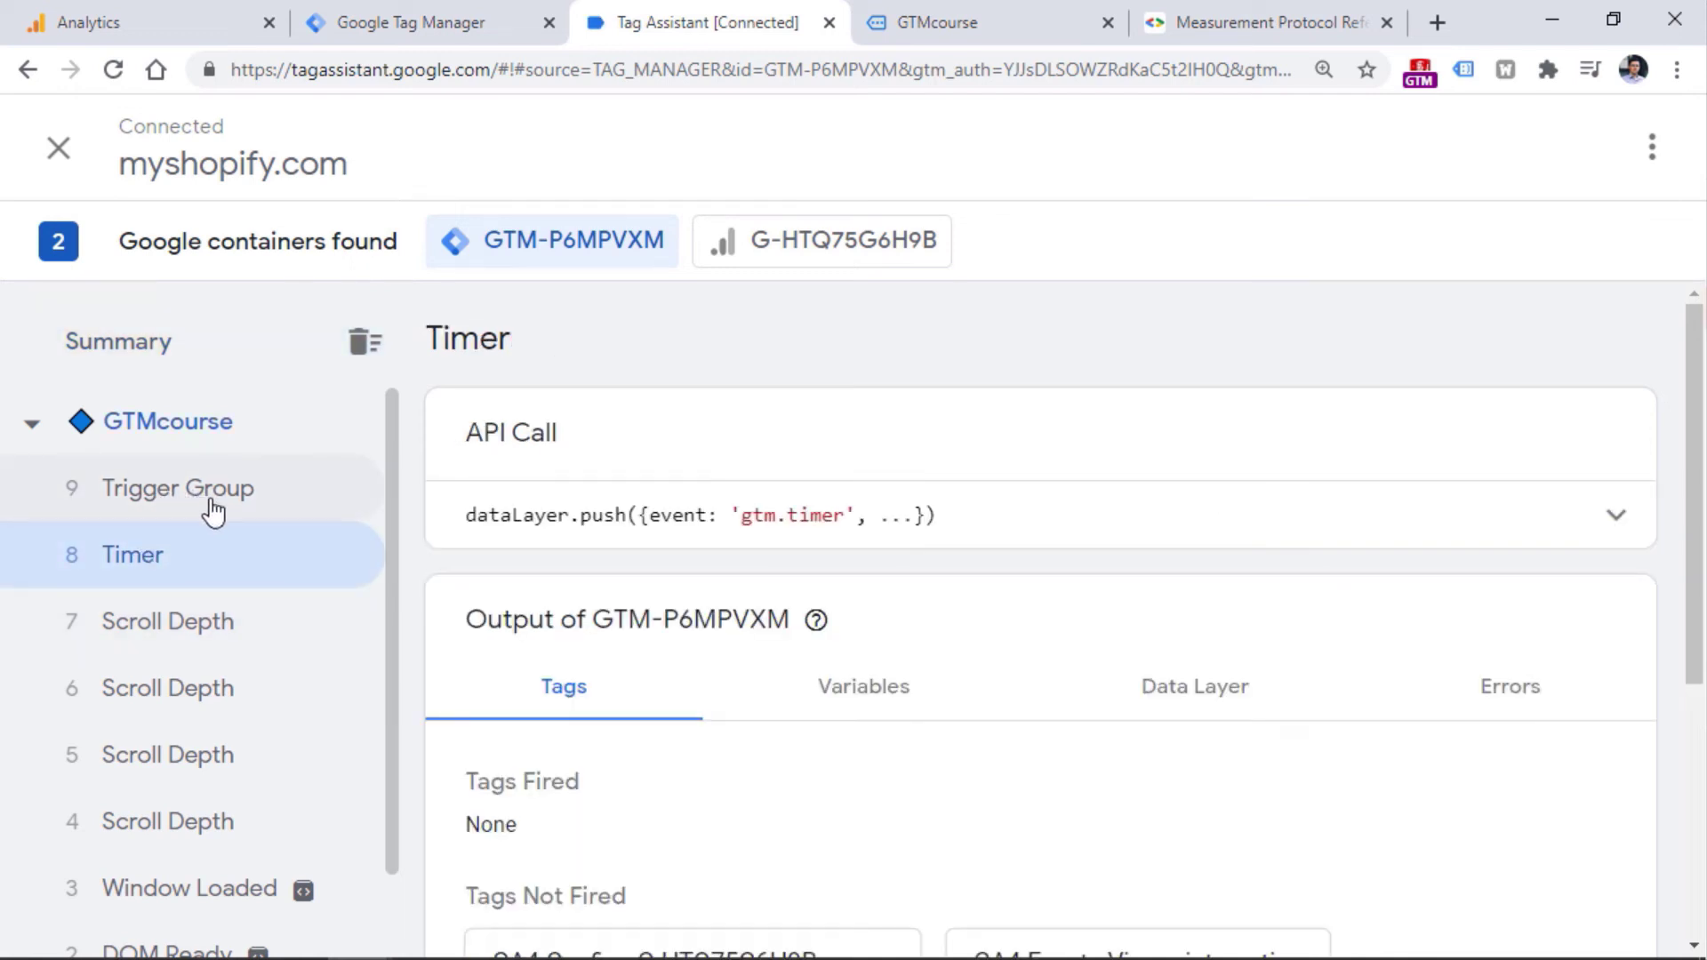
{"action": "left_click", "coordinate": [164, 463]}
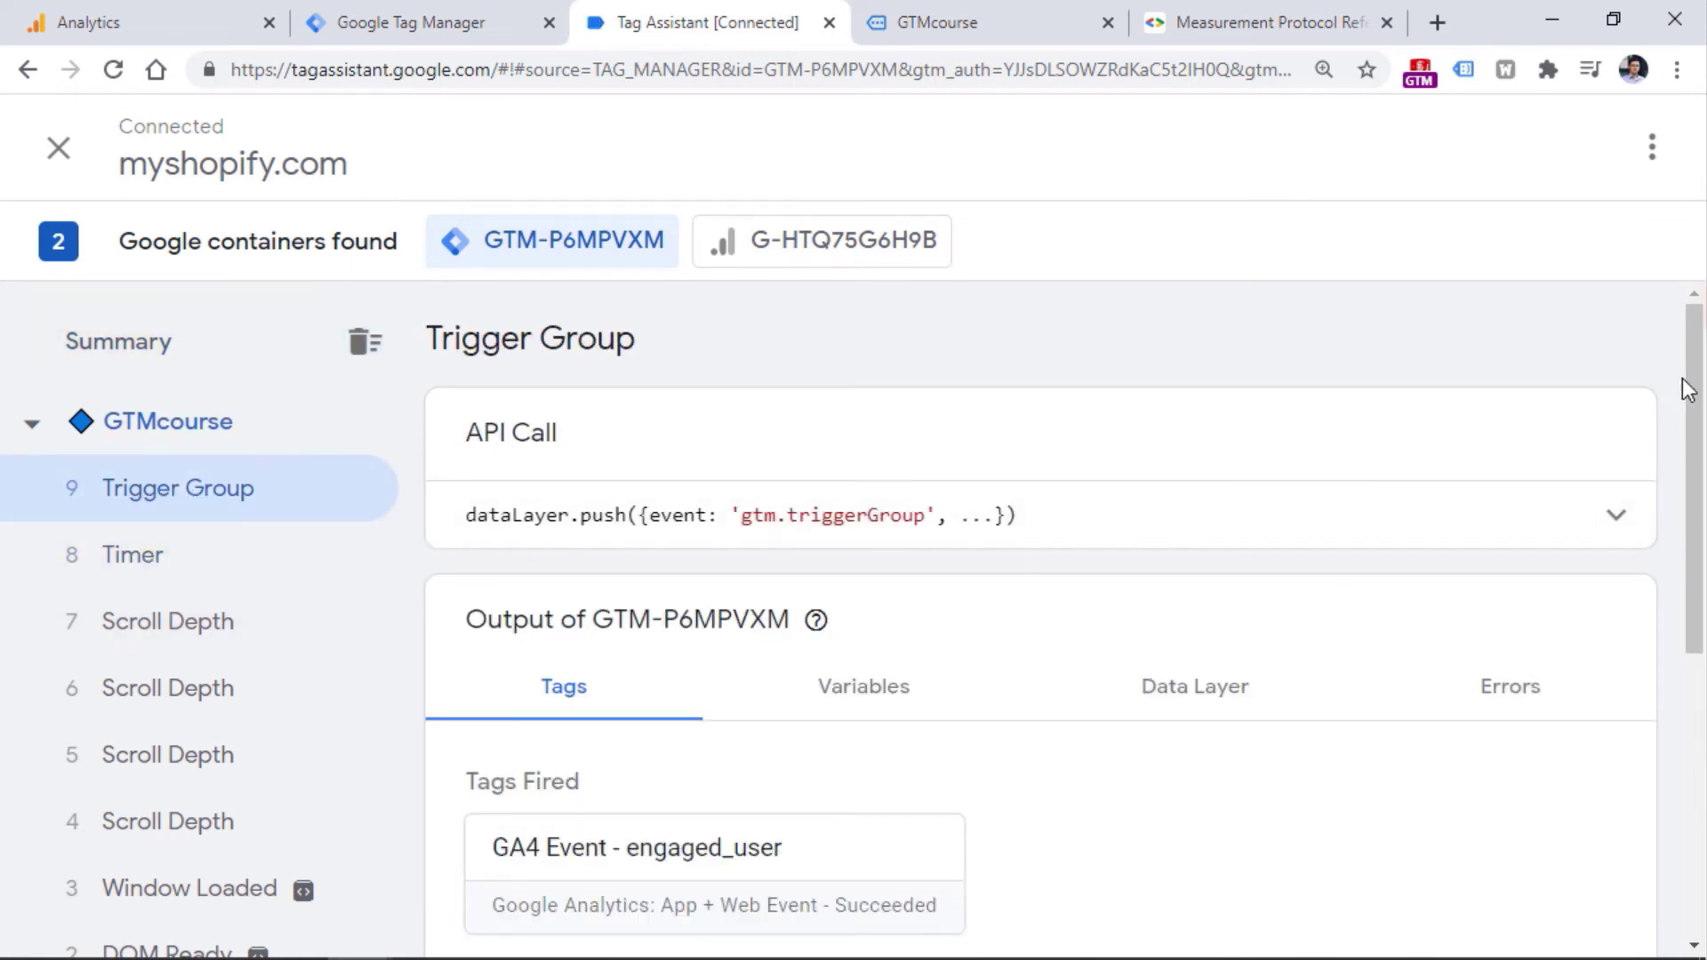
{"action": "left_click_drag", "start_coordinate": [1680, 385], "coordinate": [1660, 484]}
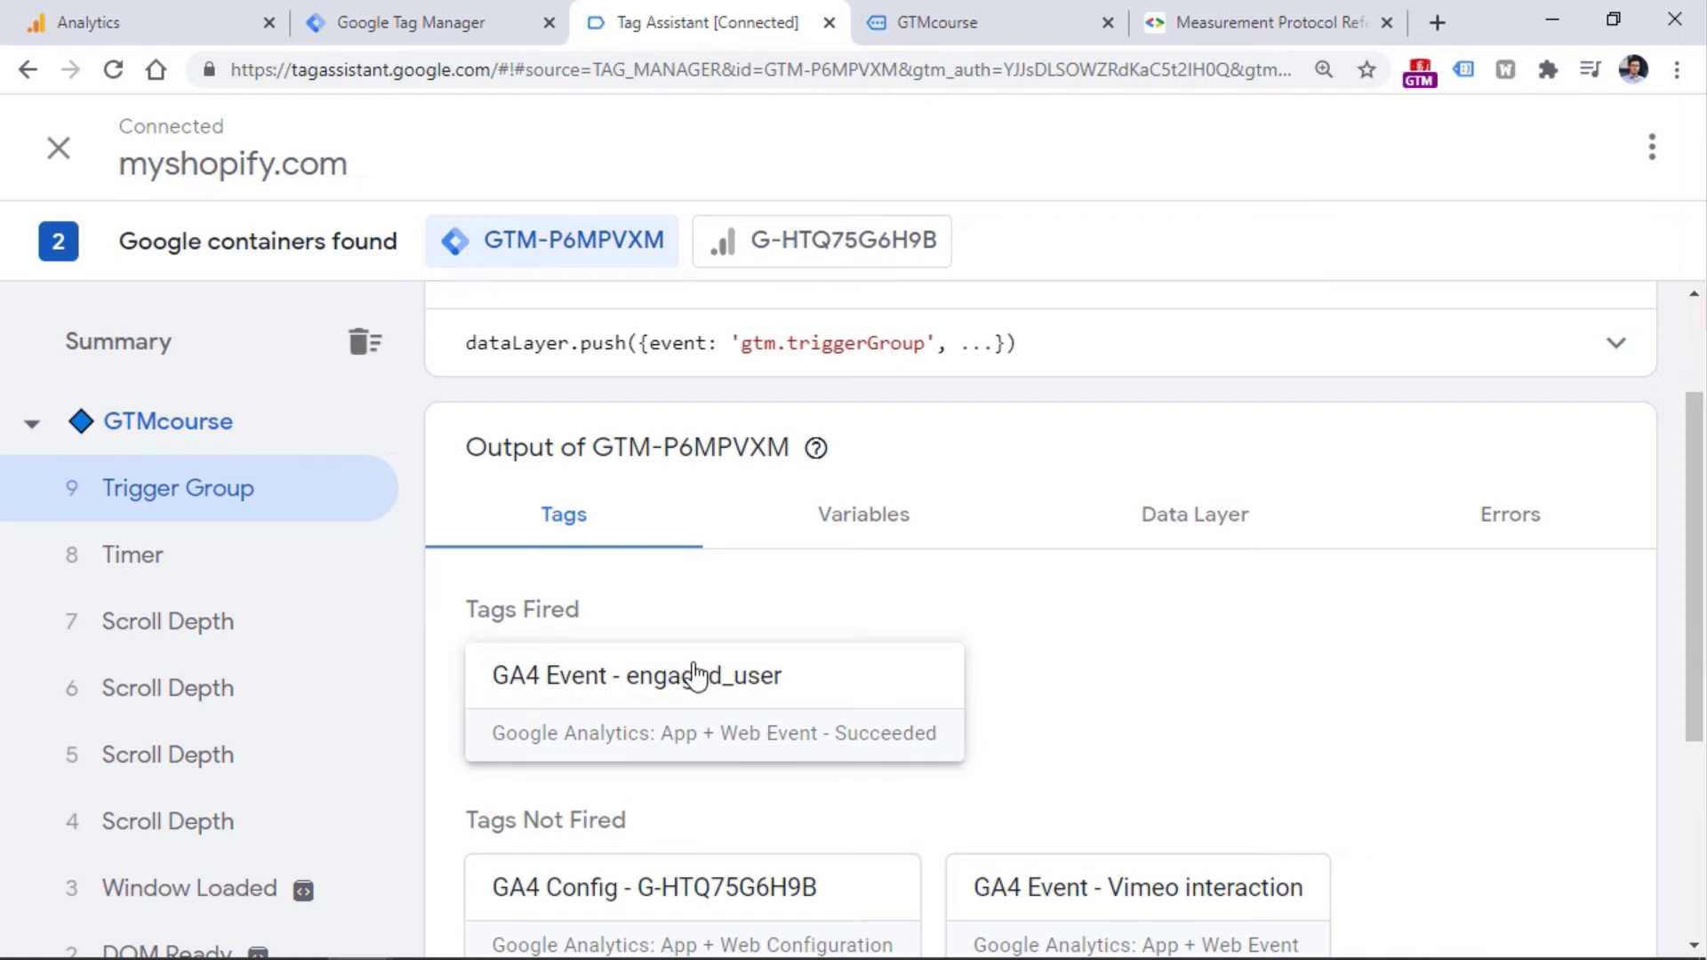
Step: Switch to Google Analytics and confirm DebugView lists one engaged_user event among top events
{"action": "left_click", "coordinate": [177, 18]}
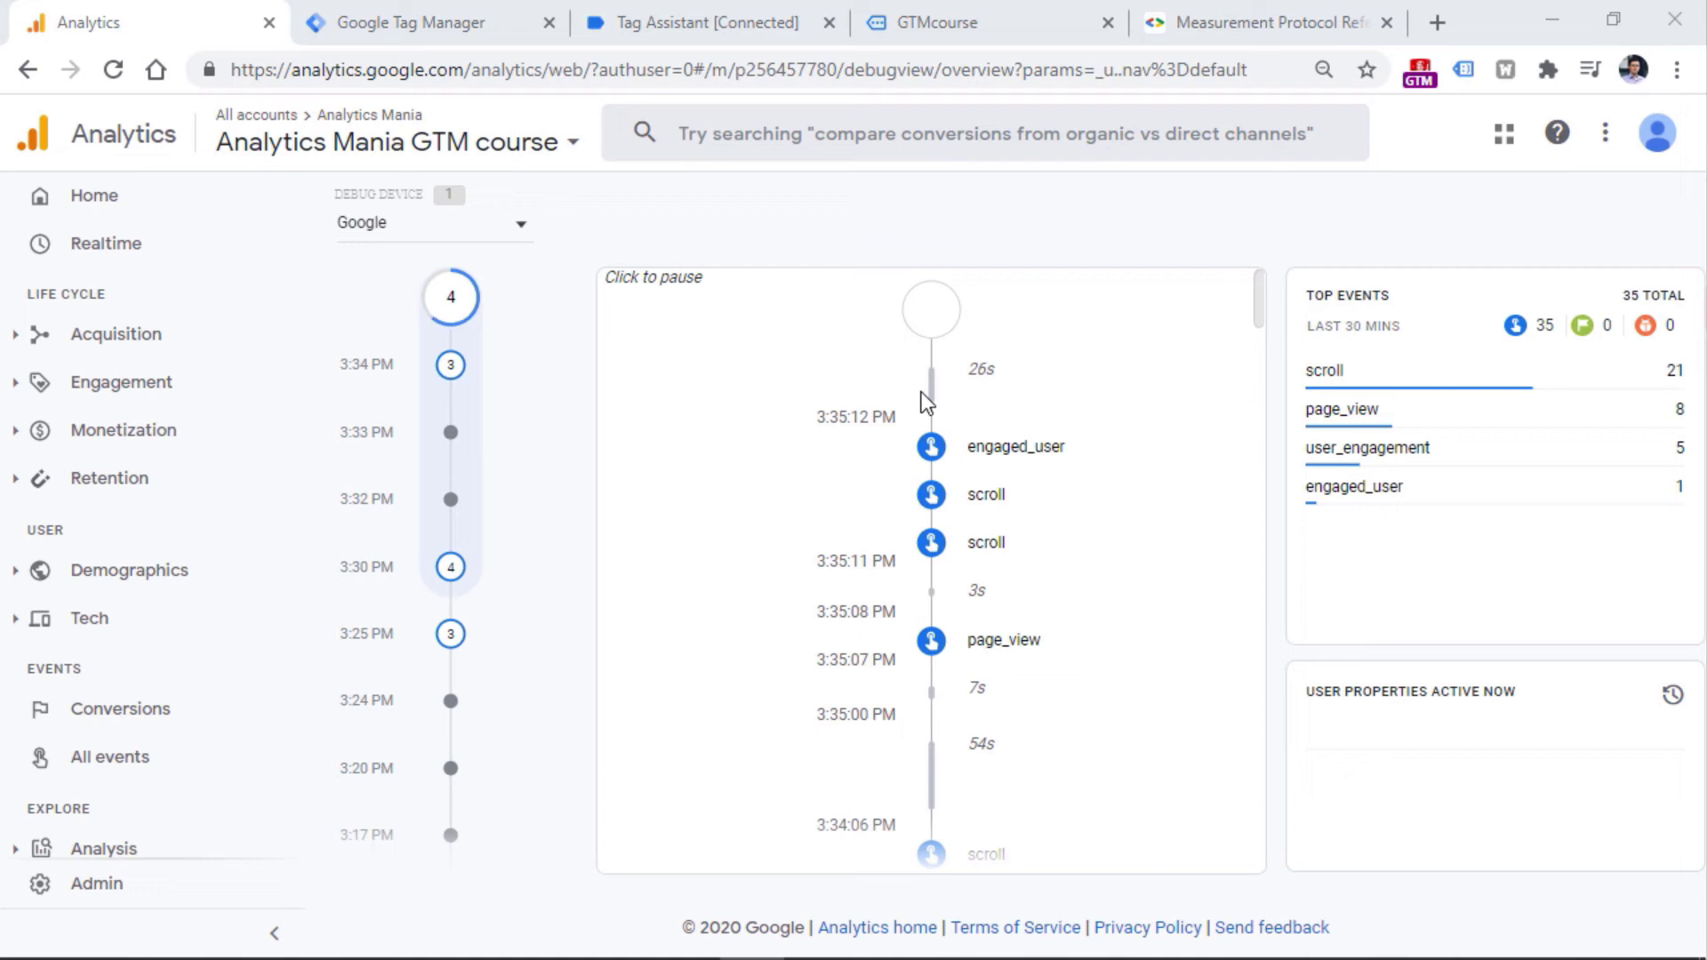
{"action": "left_click", "coordinate": [441, 11]}
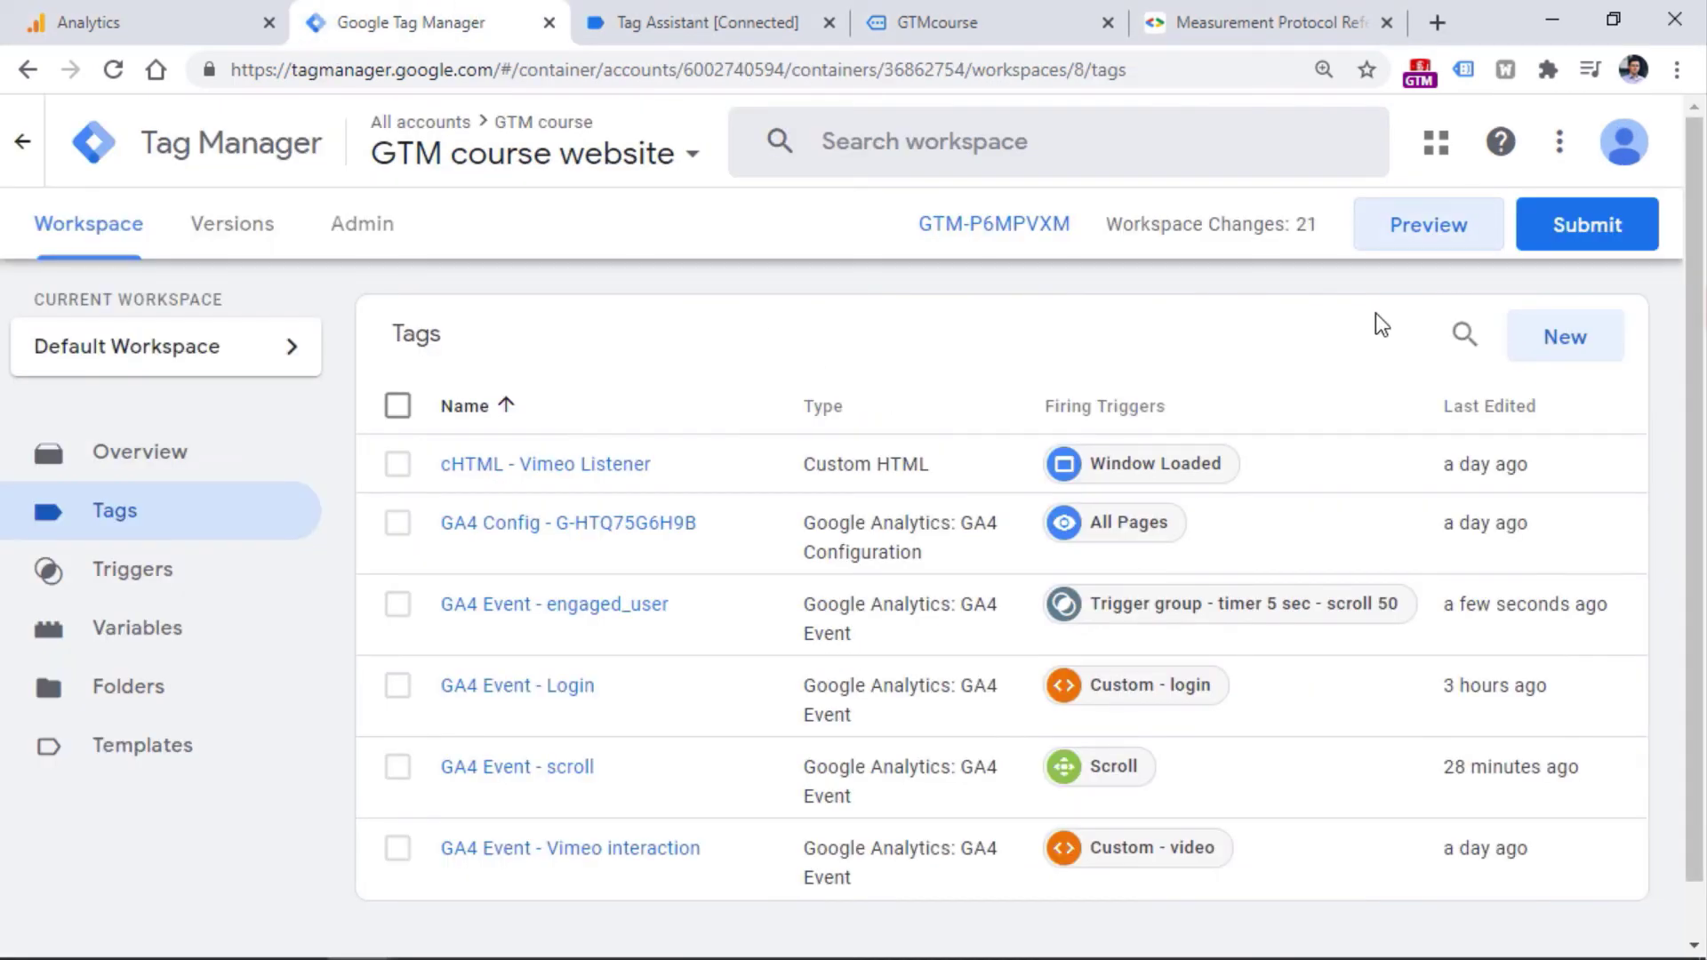